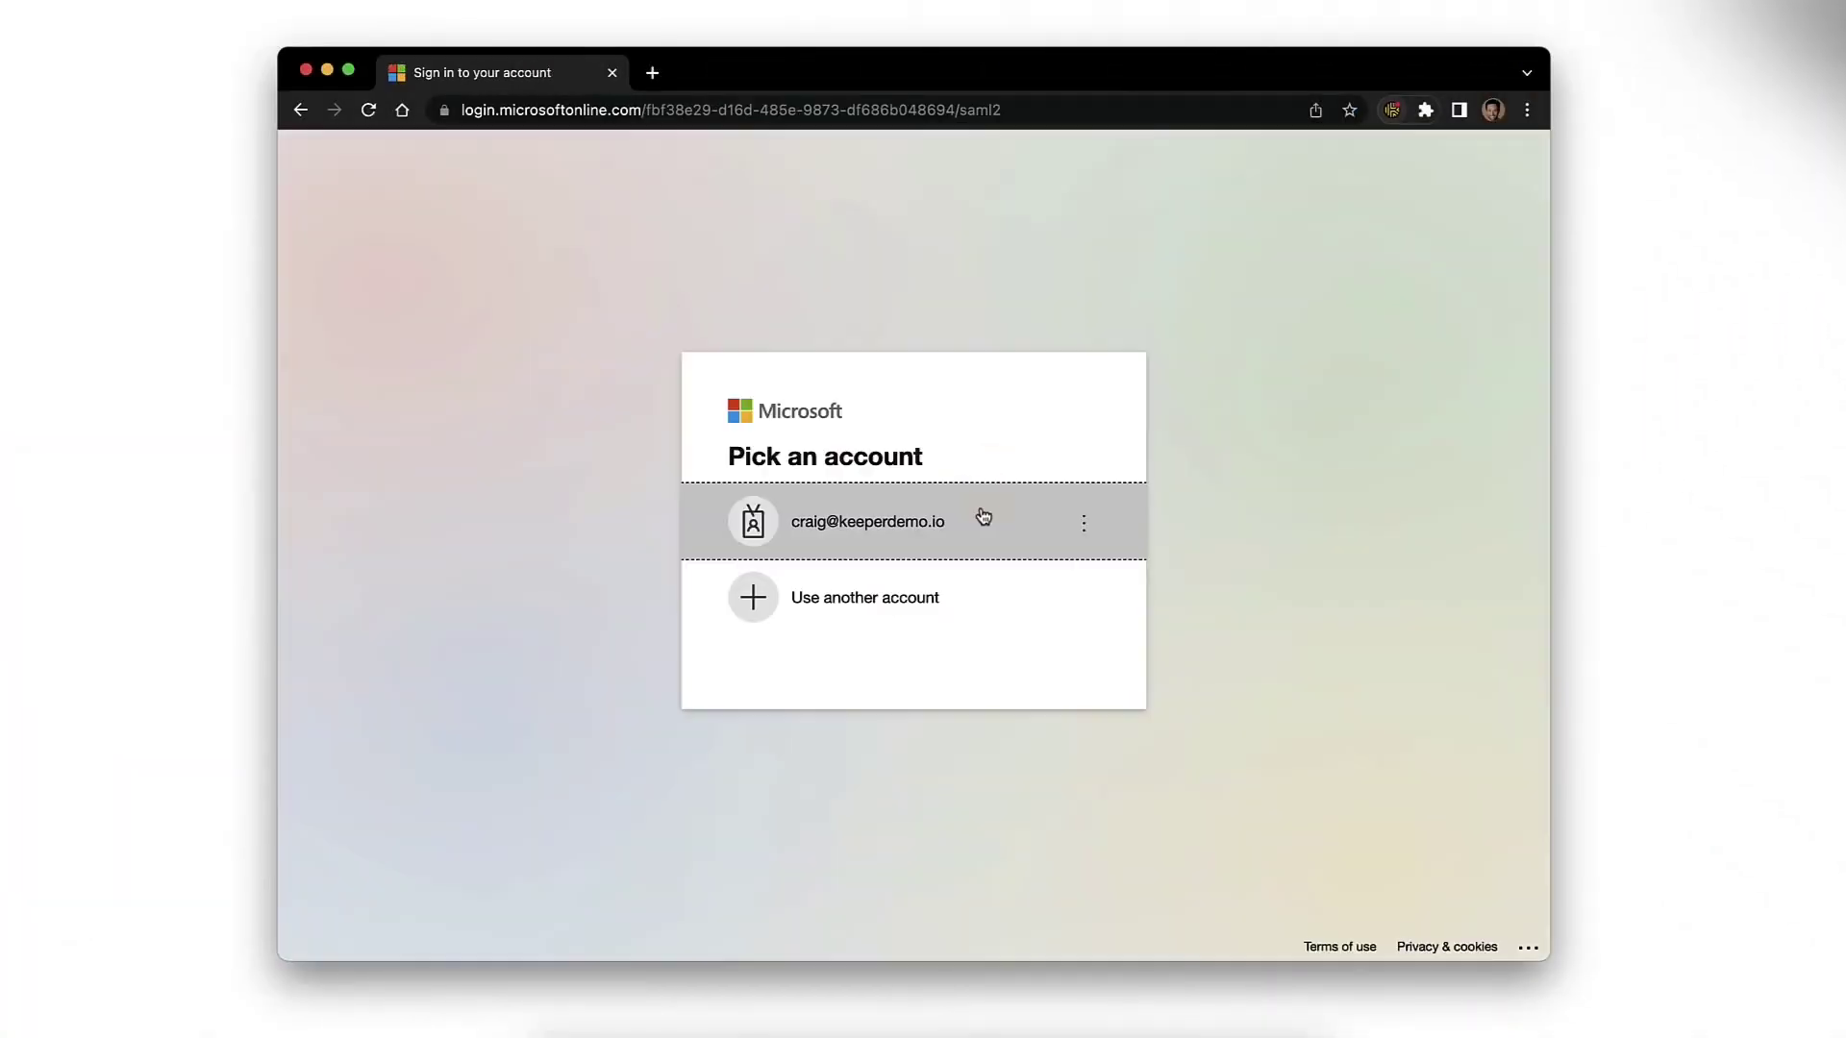
{"action": "left_click", "coordinate": [982, 517]}
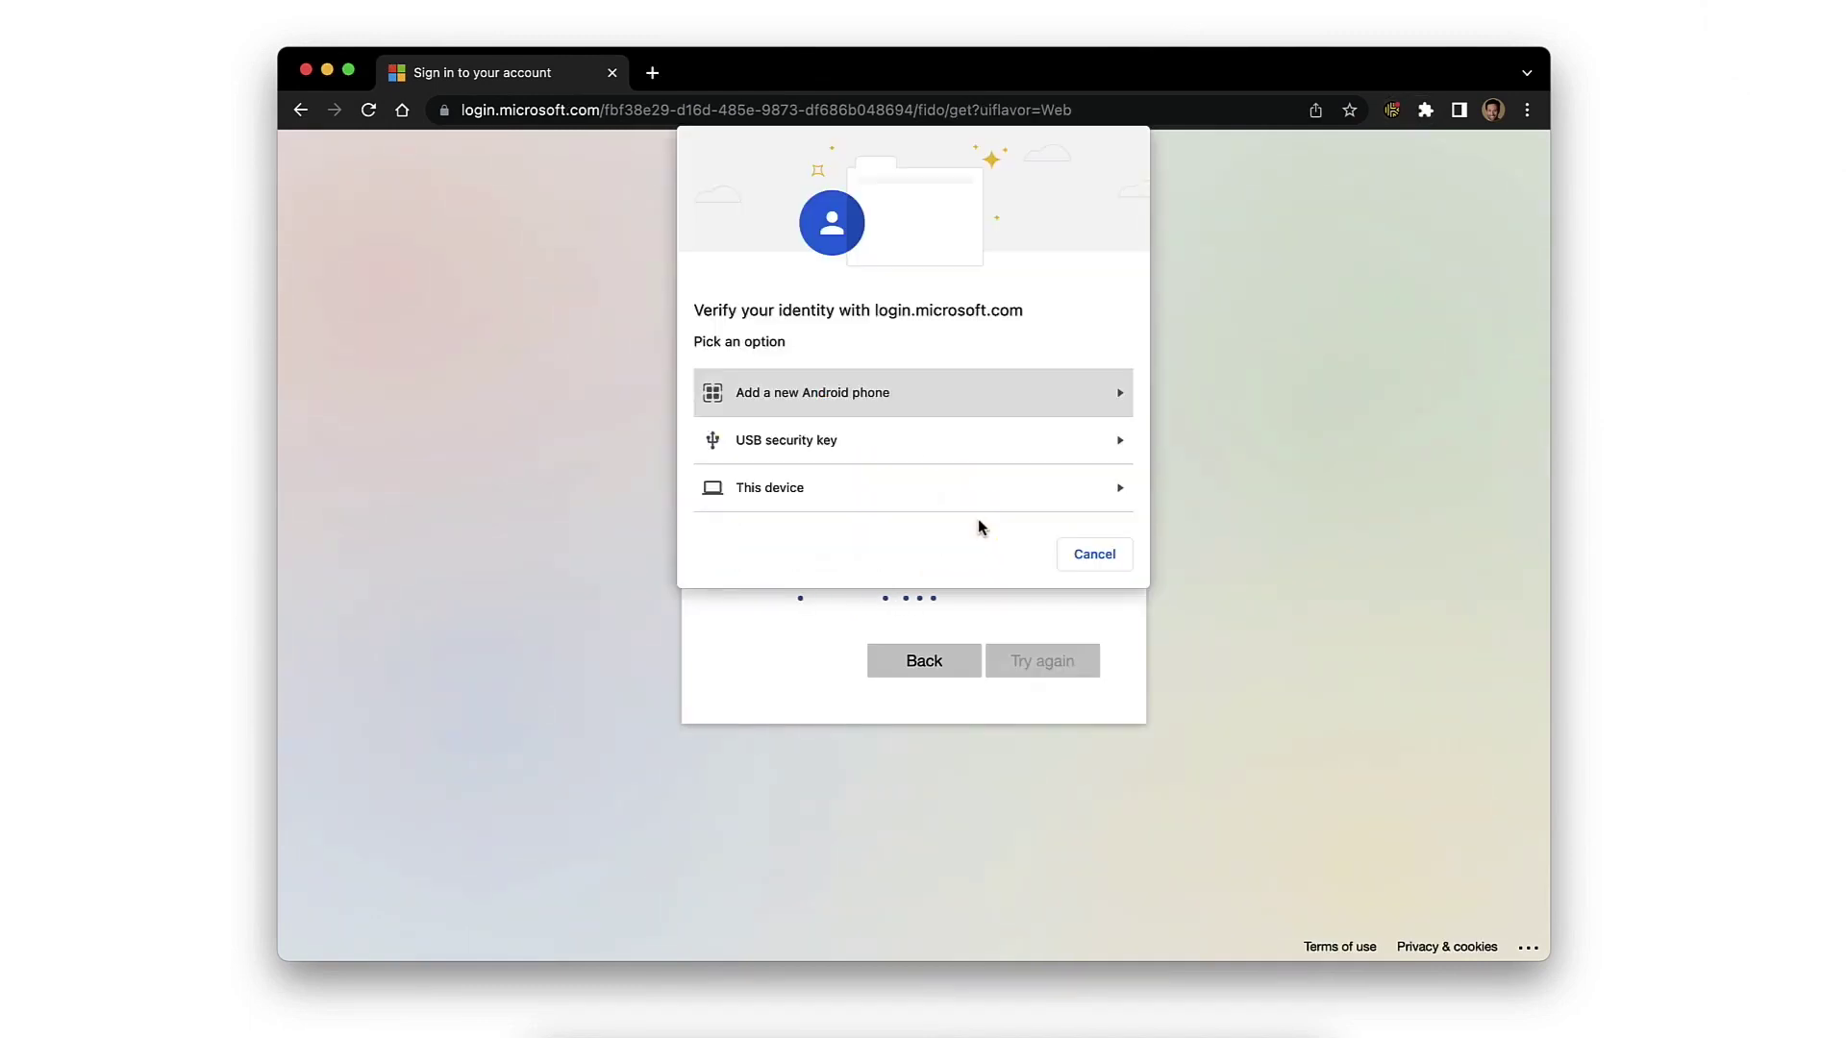
{"action": "key", "text": "Return"}
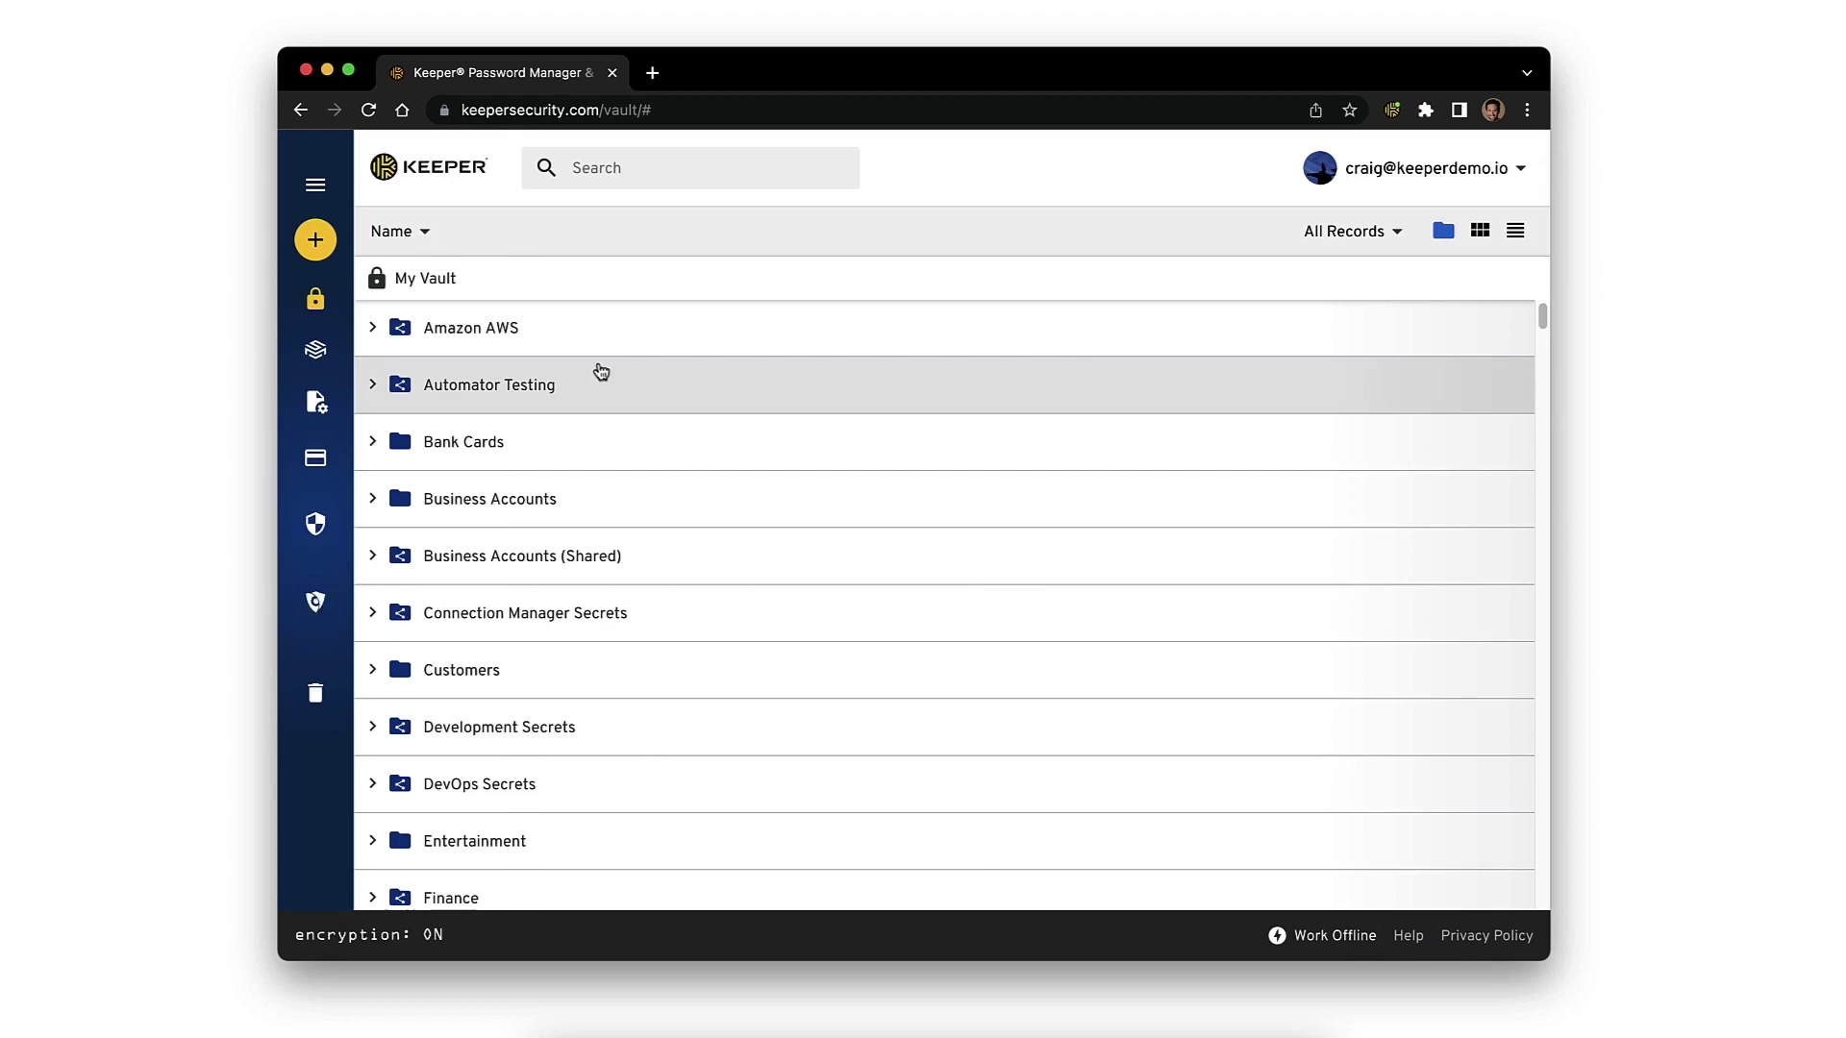
{"action": "left_click", "coordinate": [548, 334]}
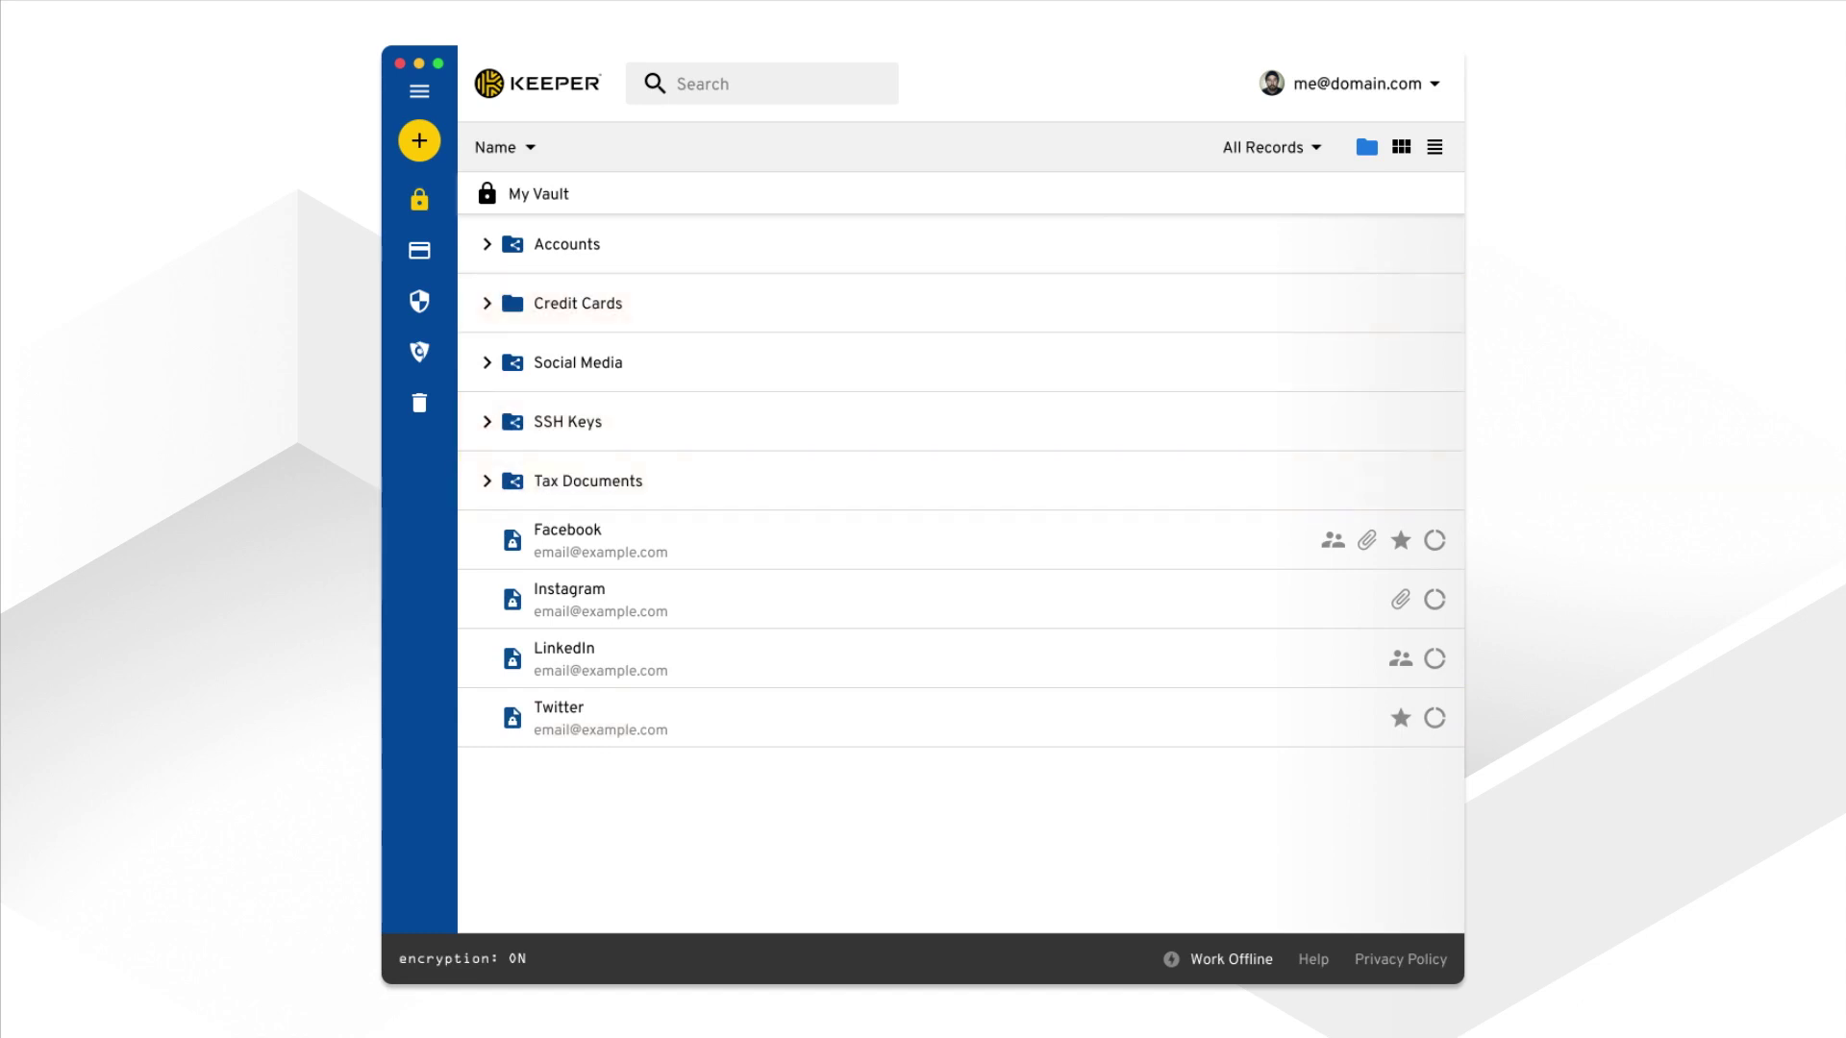
Move Facebook, Instagram, LinkedIn and Twitter into Social Media, then drag Social Media onto Accounts.
{"action": "left_click", "coordinate": [1401, 148]}
{"action": "left_click", "coordinate": [1365, 146]}
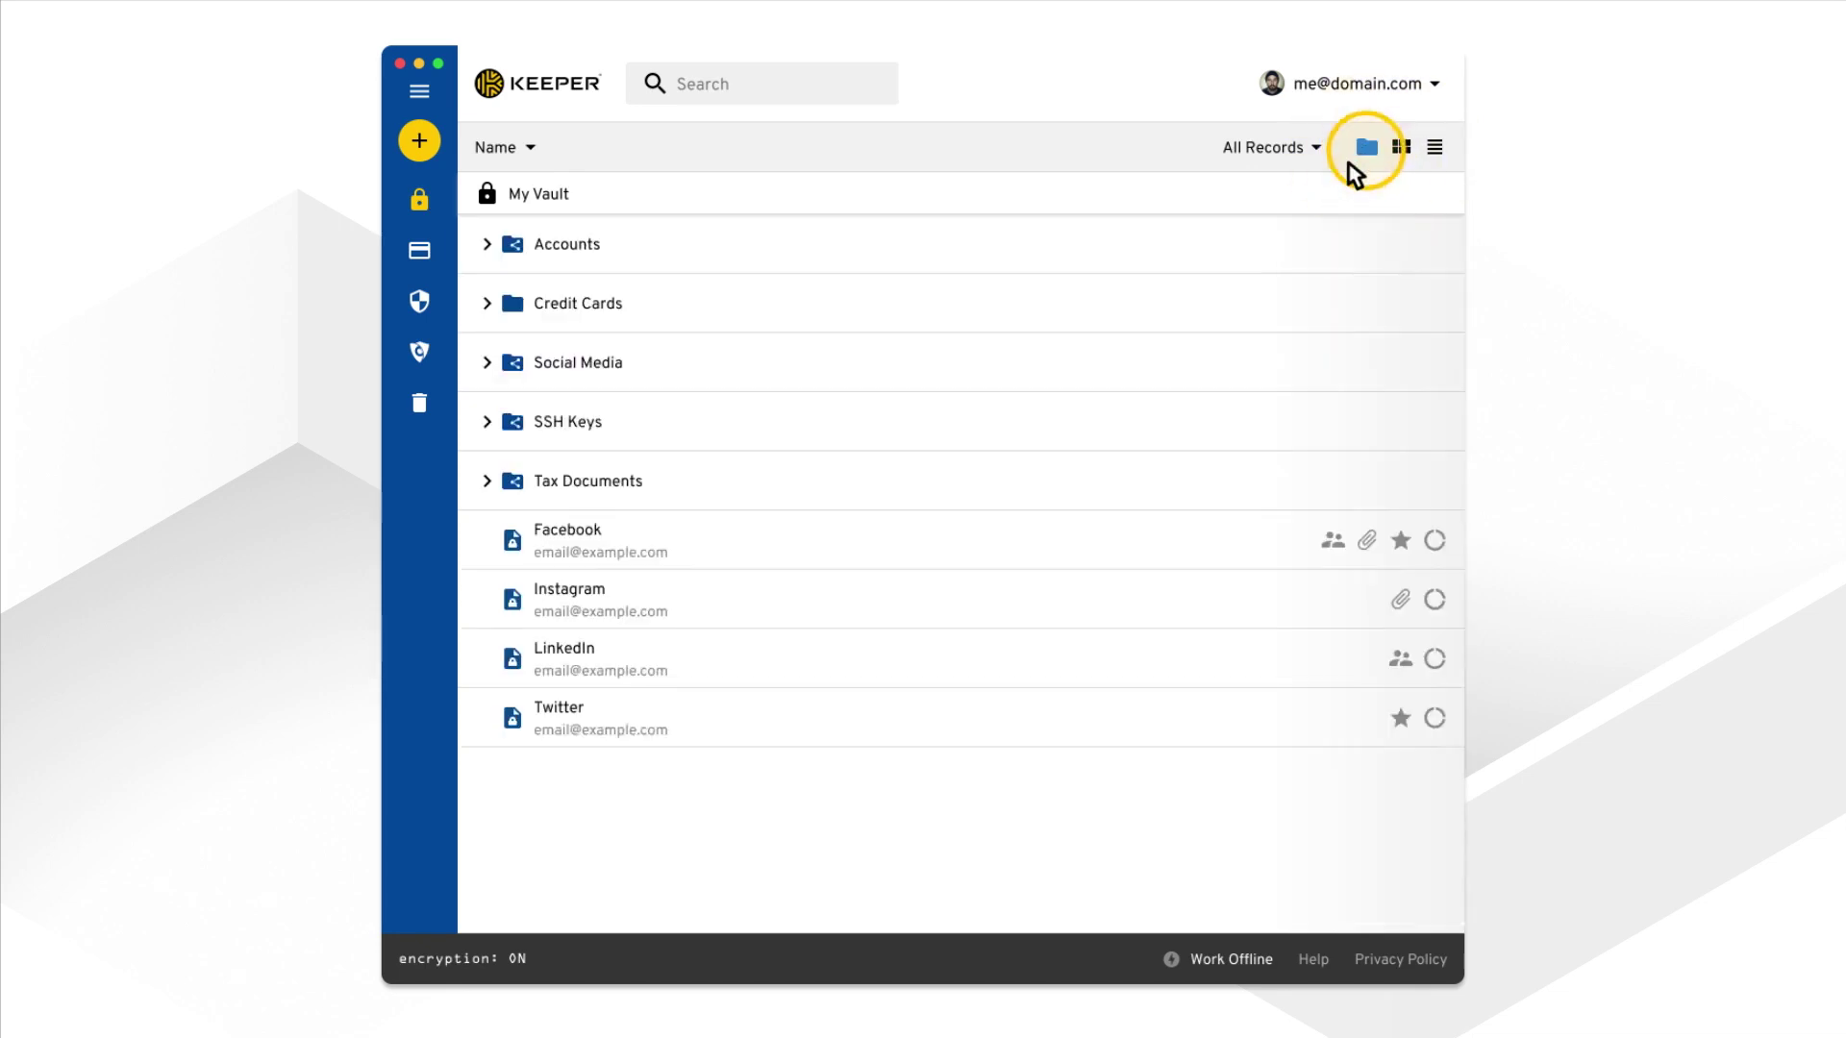
{"action": "left_click", "coordinate": [856, 535]}
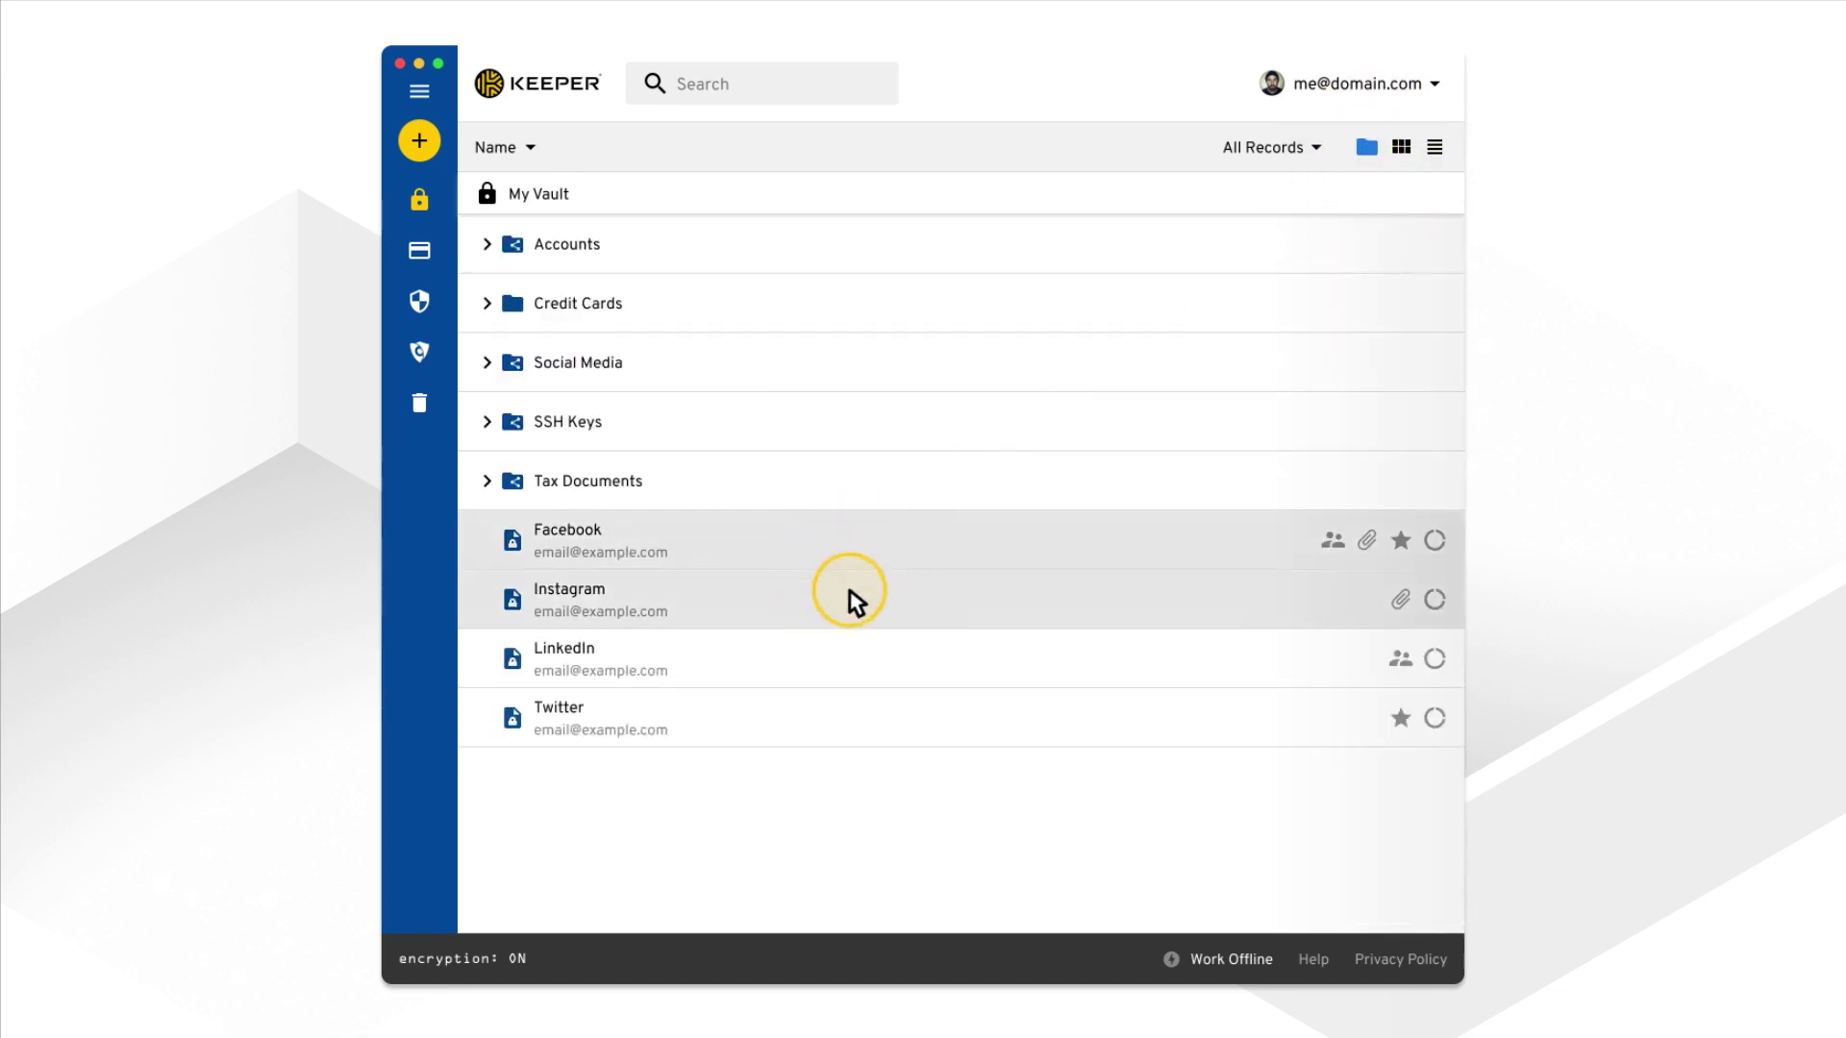
{"action": "left_click", "coordinate": [859, 646], "text": "super"}
{"action": "left_click", "coordinate": [860, 719], "text": "super"}
{"action": "left_click_drag", "start_coordinate": [859, 719], "coordinate": [775, 370]}
{"action": "left_click", "coordinate": [1045, 564]}
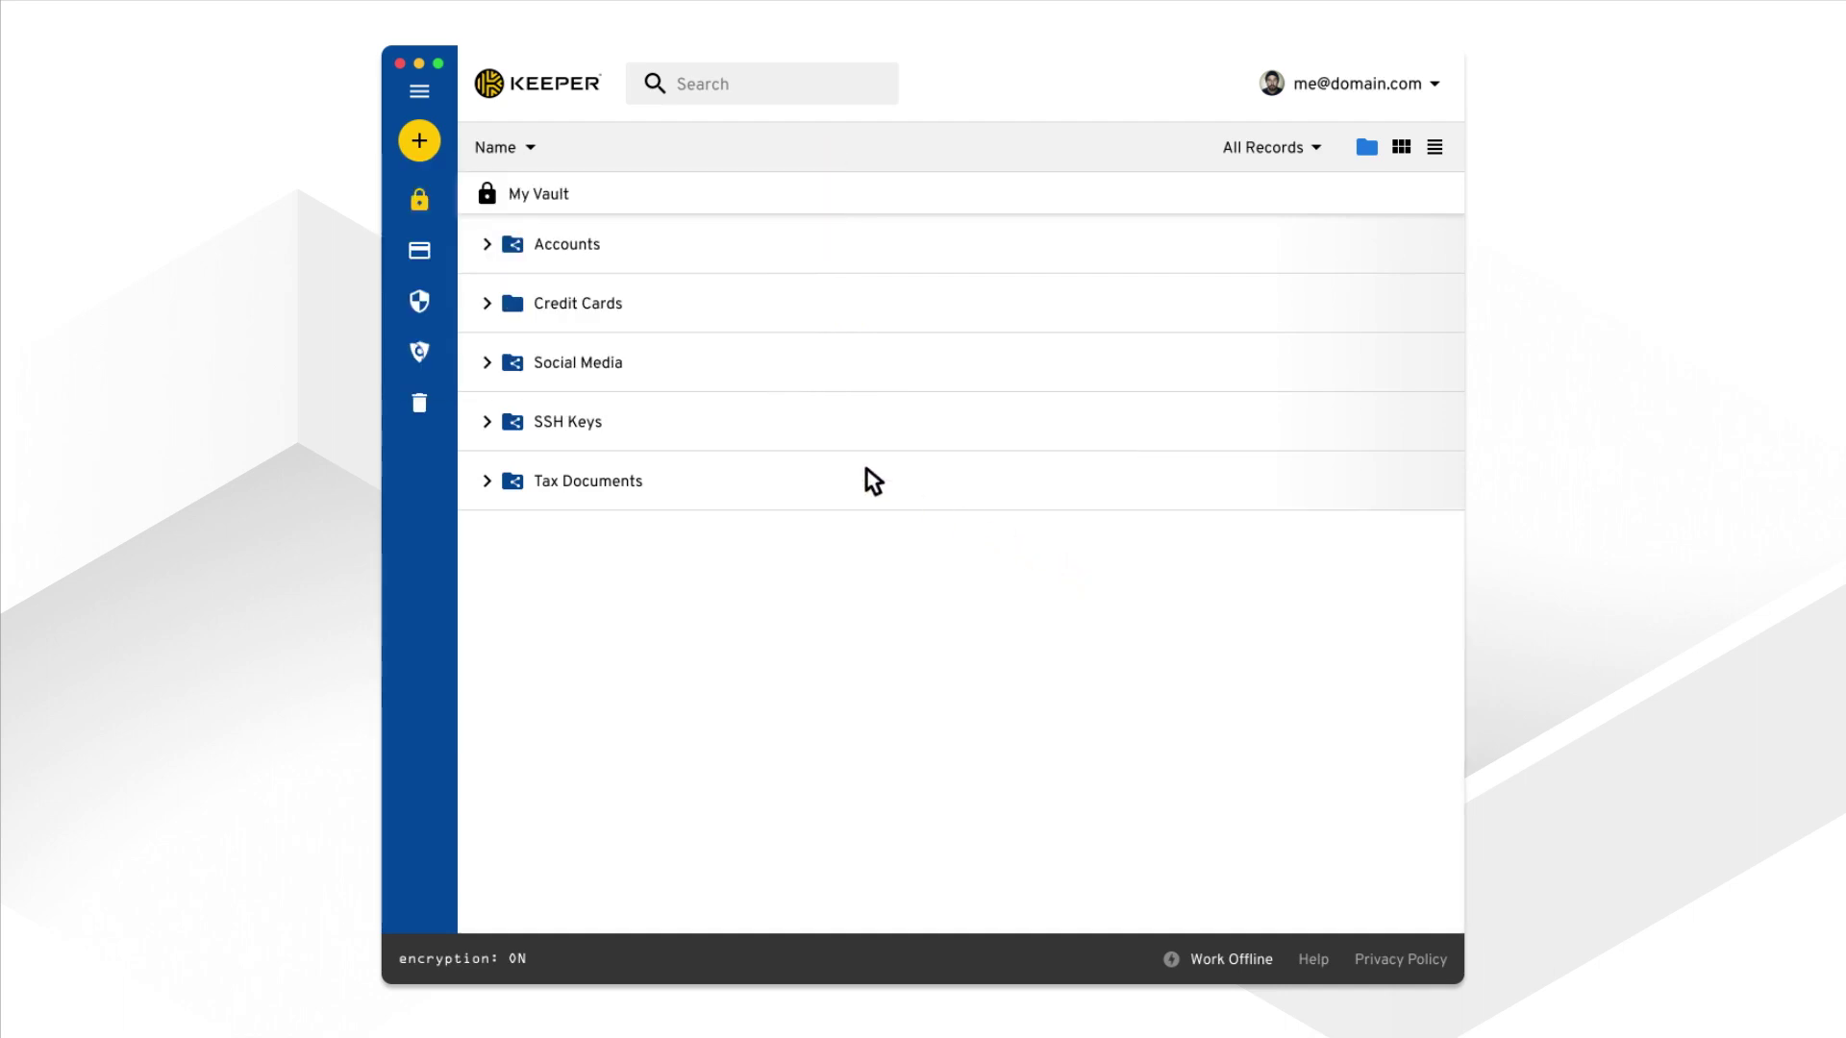
{"action": "left_click_drag", "start_coordinate": [642, 373], "coordinate": [618, 248]}
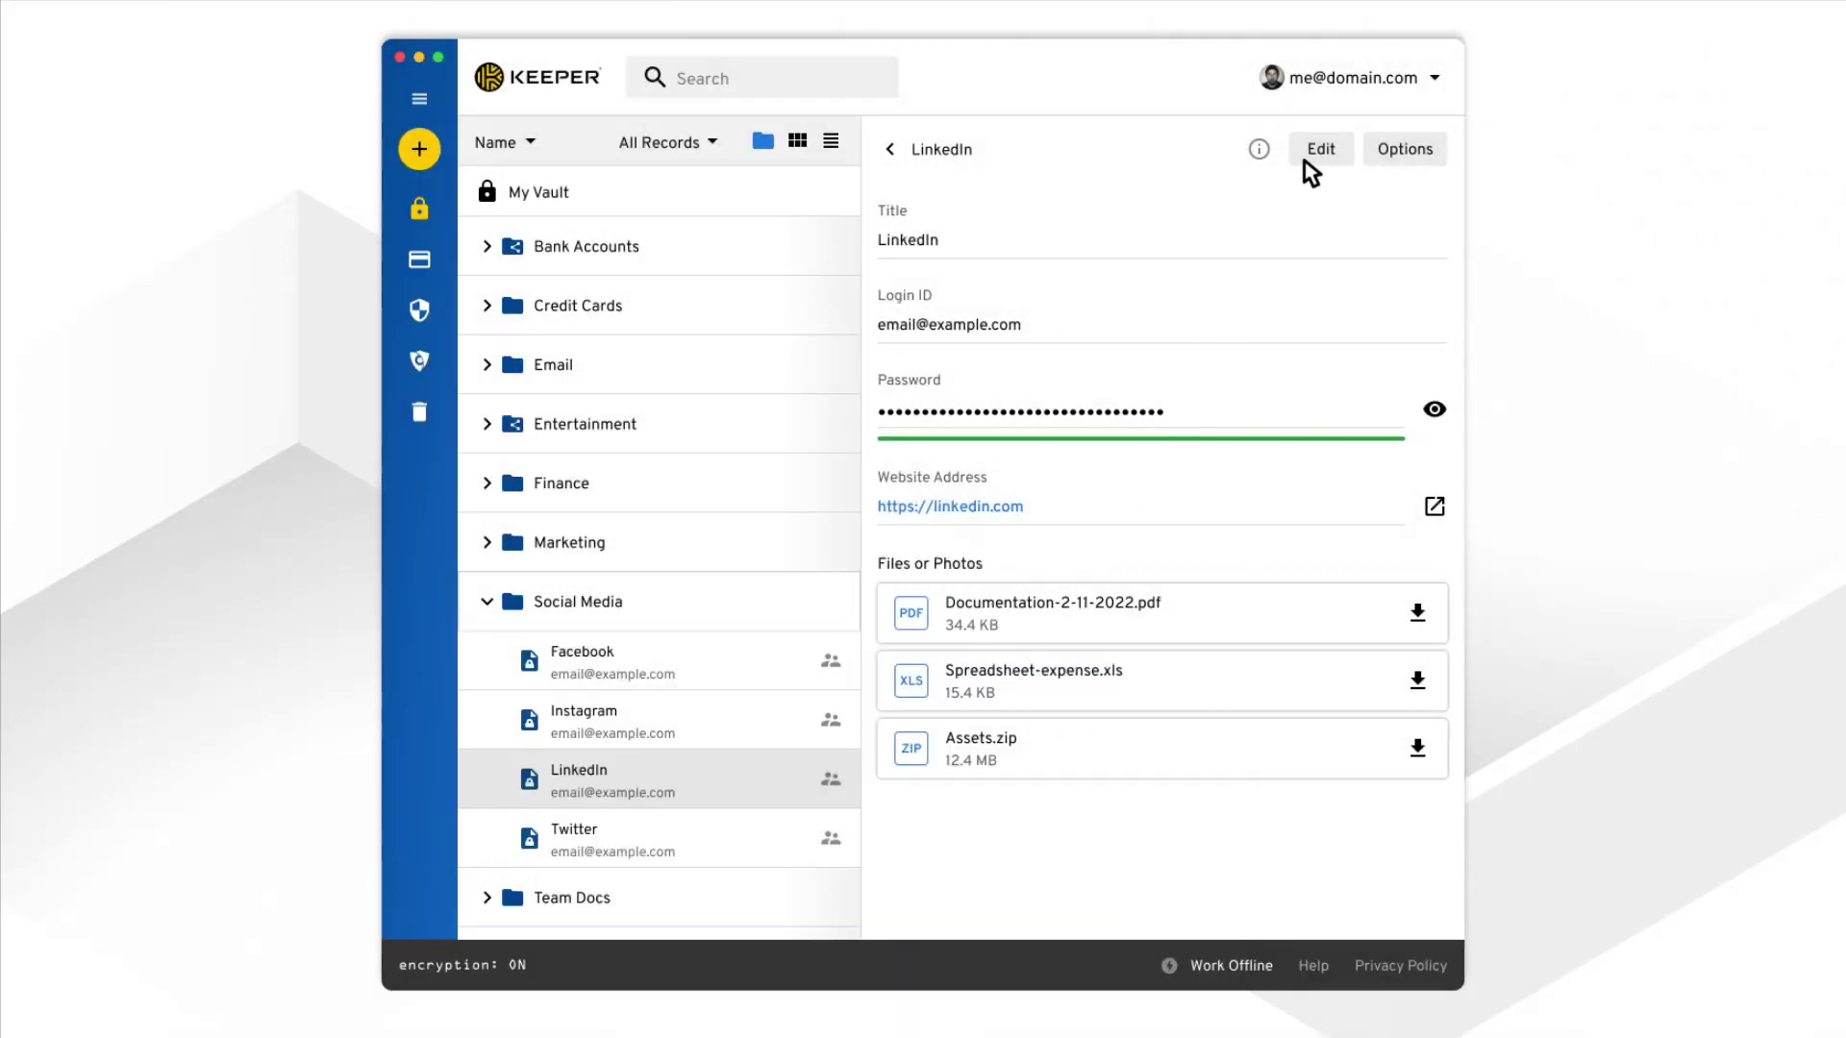
Edit LinkedIn to view password generator and record type options, then upload Accounting Spreadsheet.pdf.
{"action": "left_click", "coordinate": [1320, 151]}
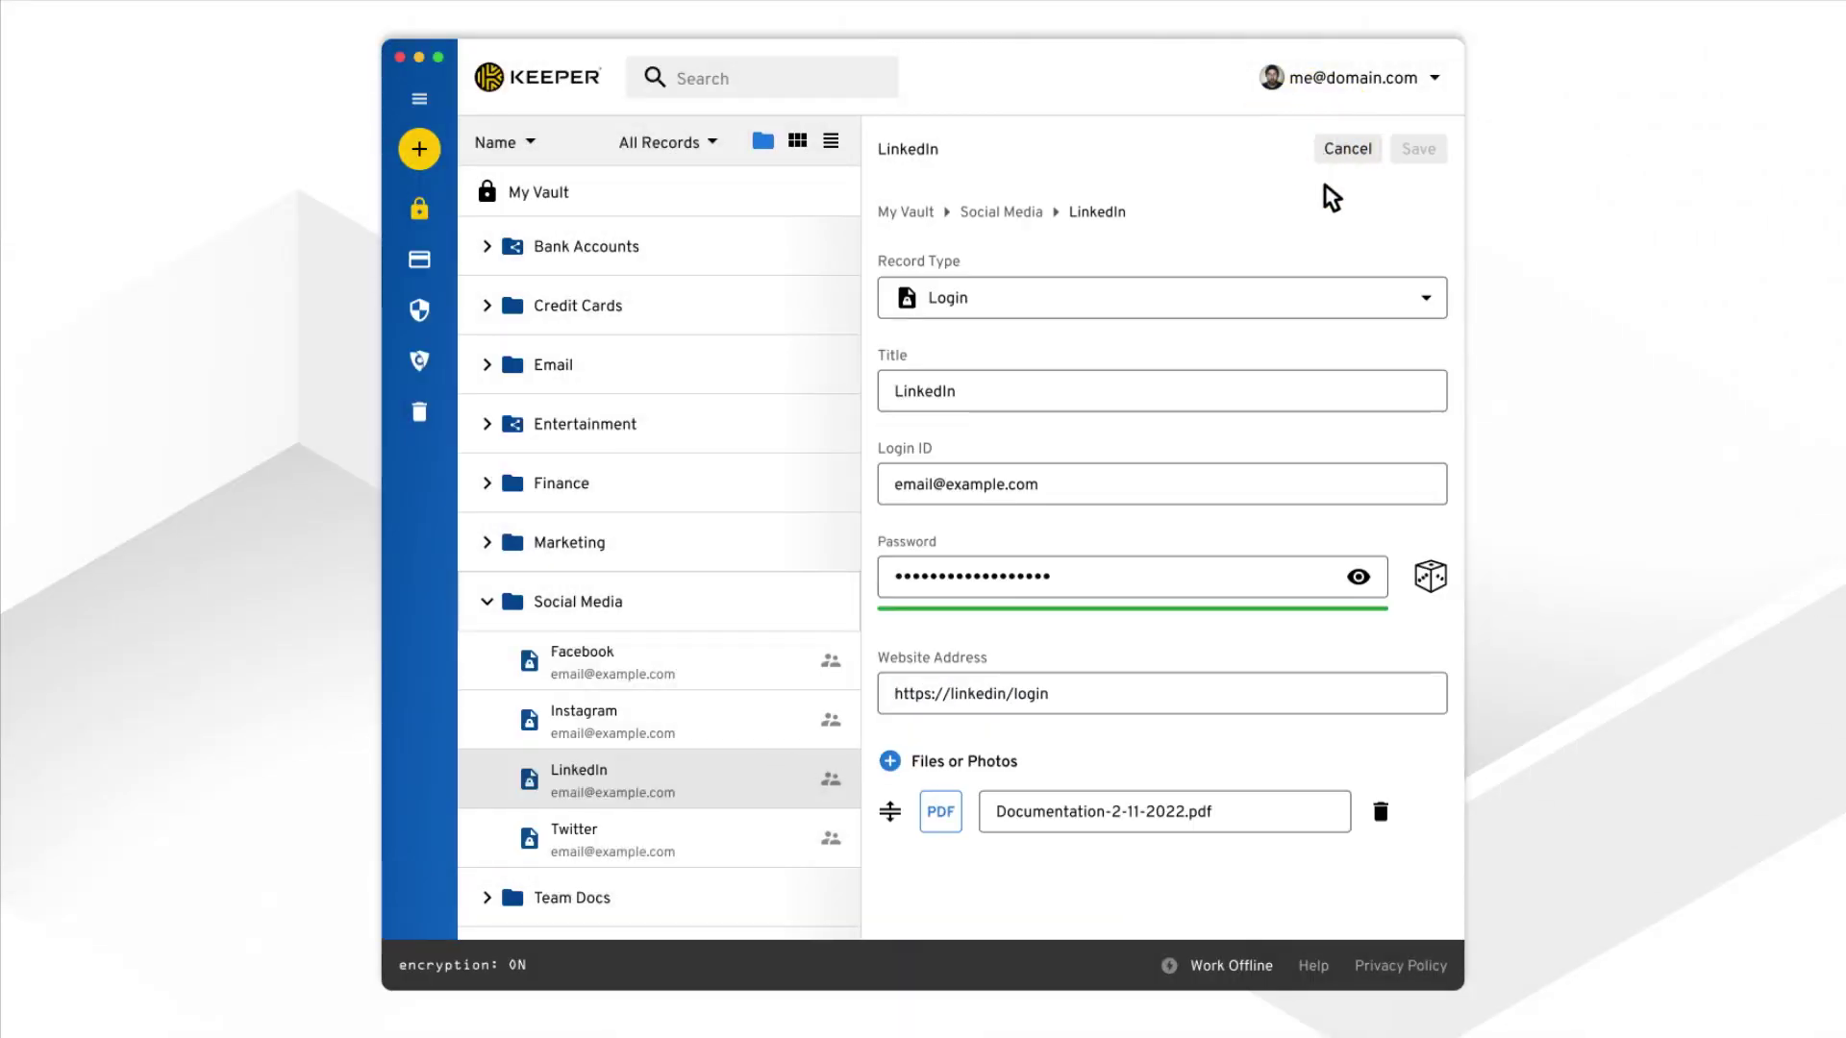
{"action": "left_click", "coordinate": [1432, 579]}
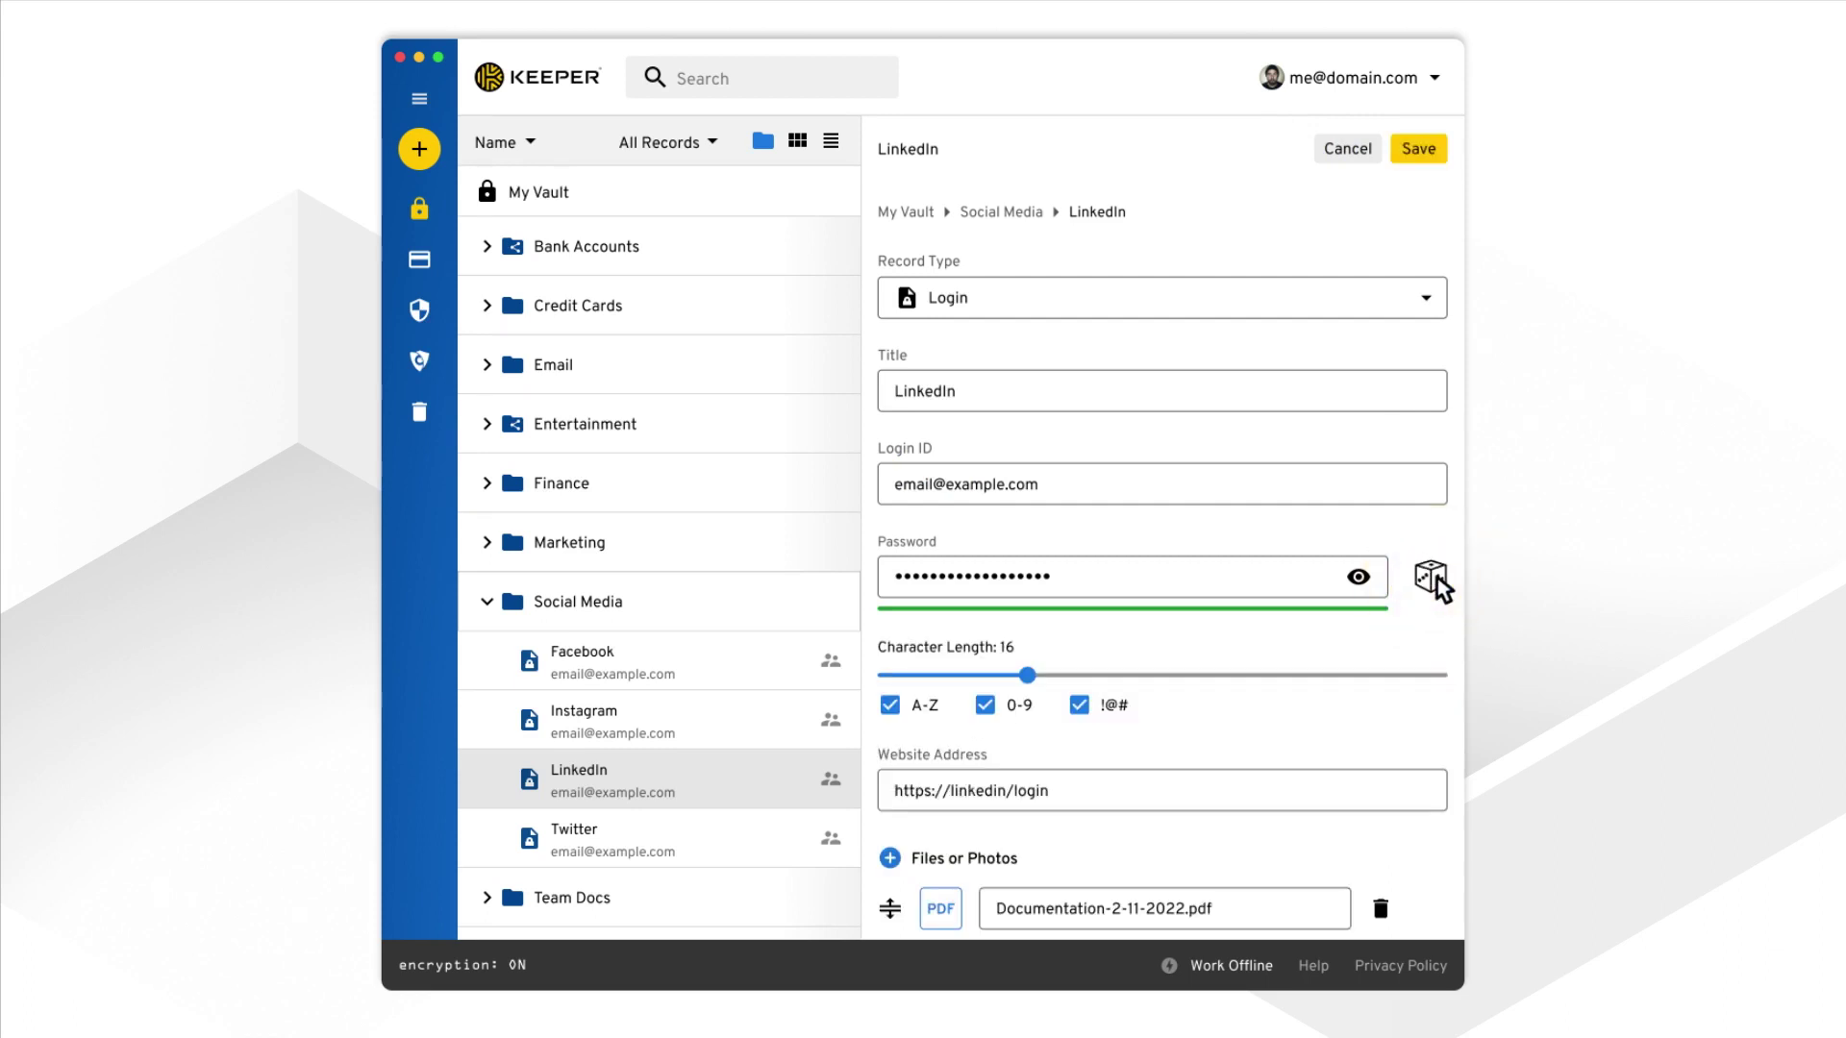
{"action": "left_click", "coordinate": [1427, 302]}
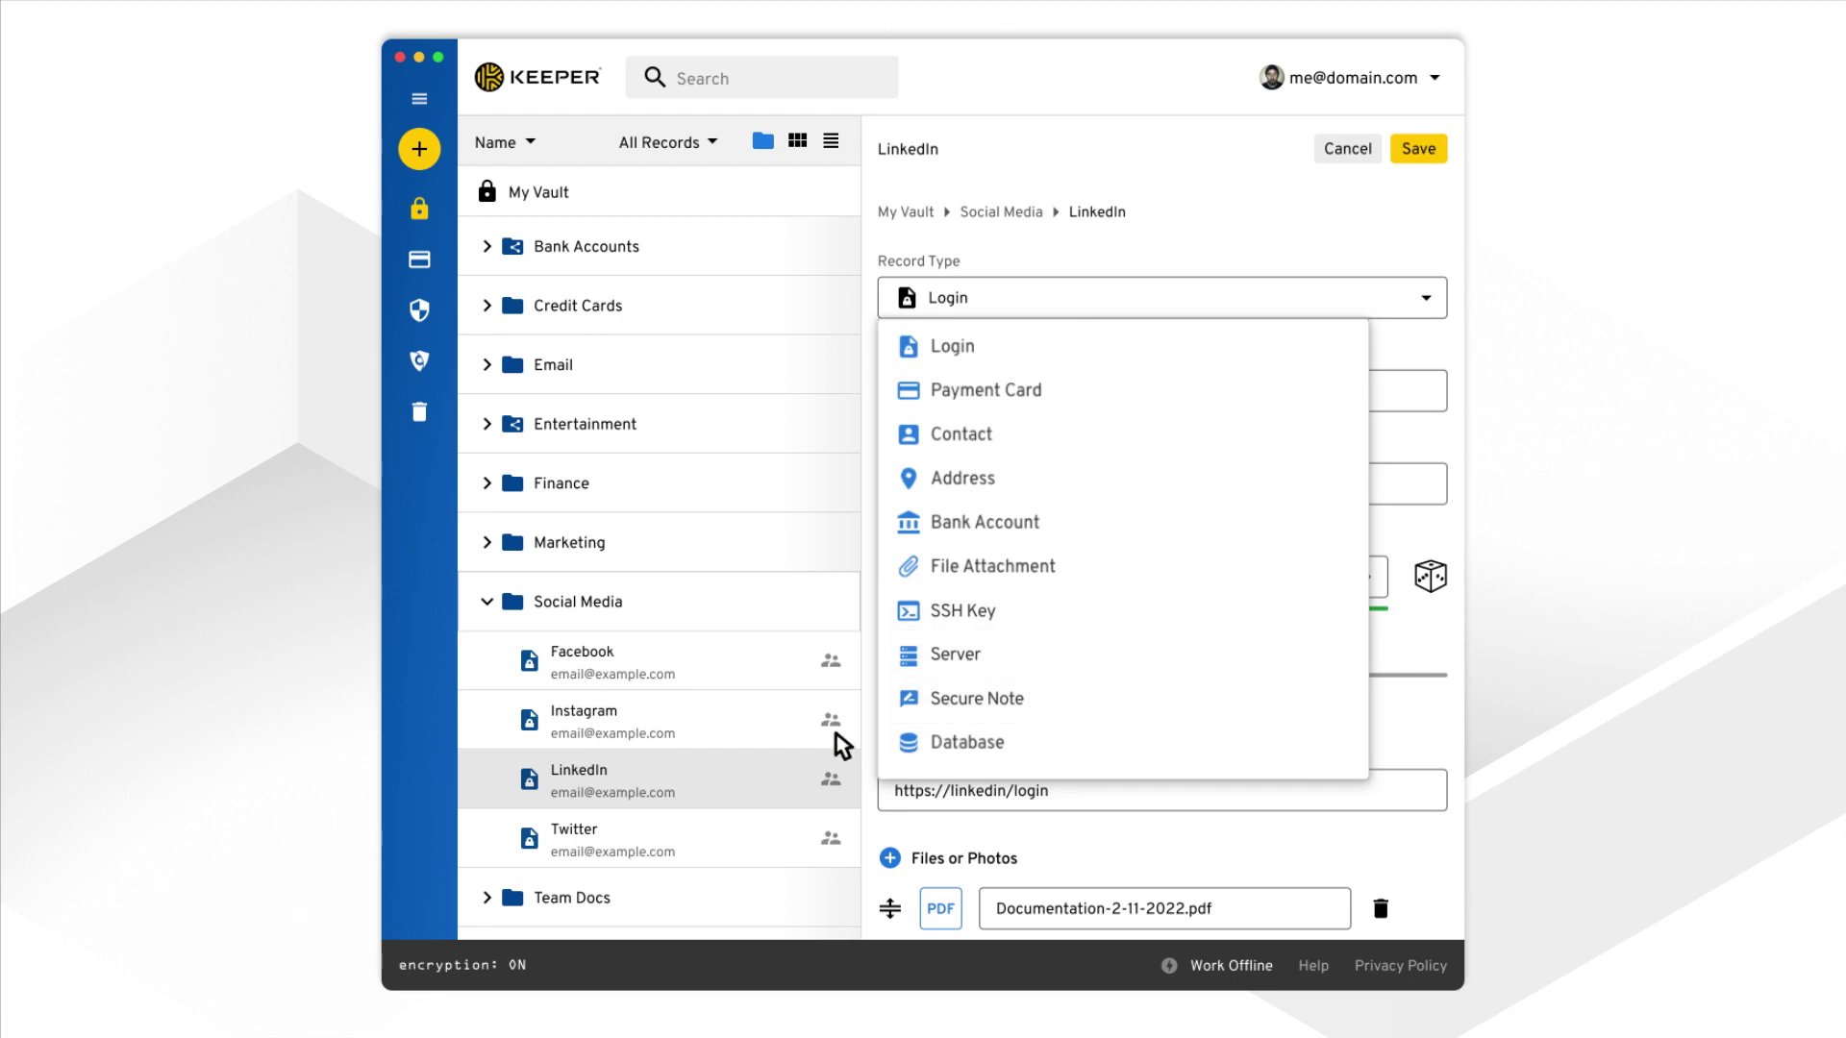
{"action": "left_click", "coordinate": [694, 781]}
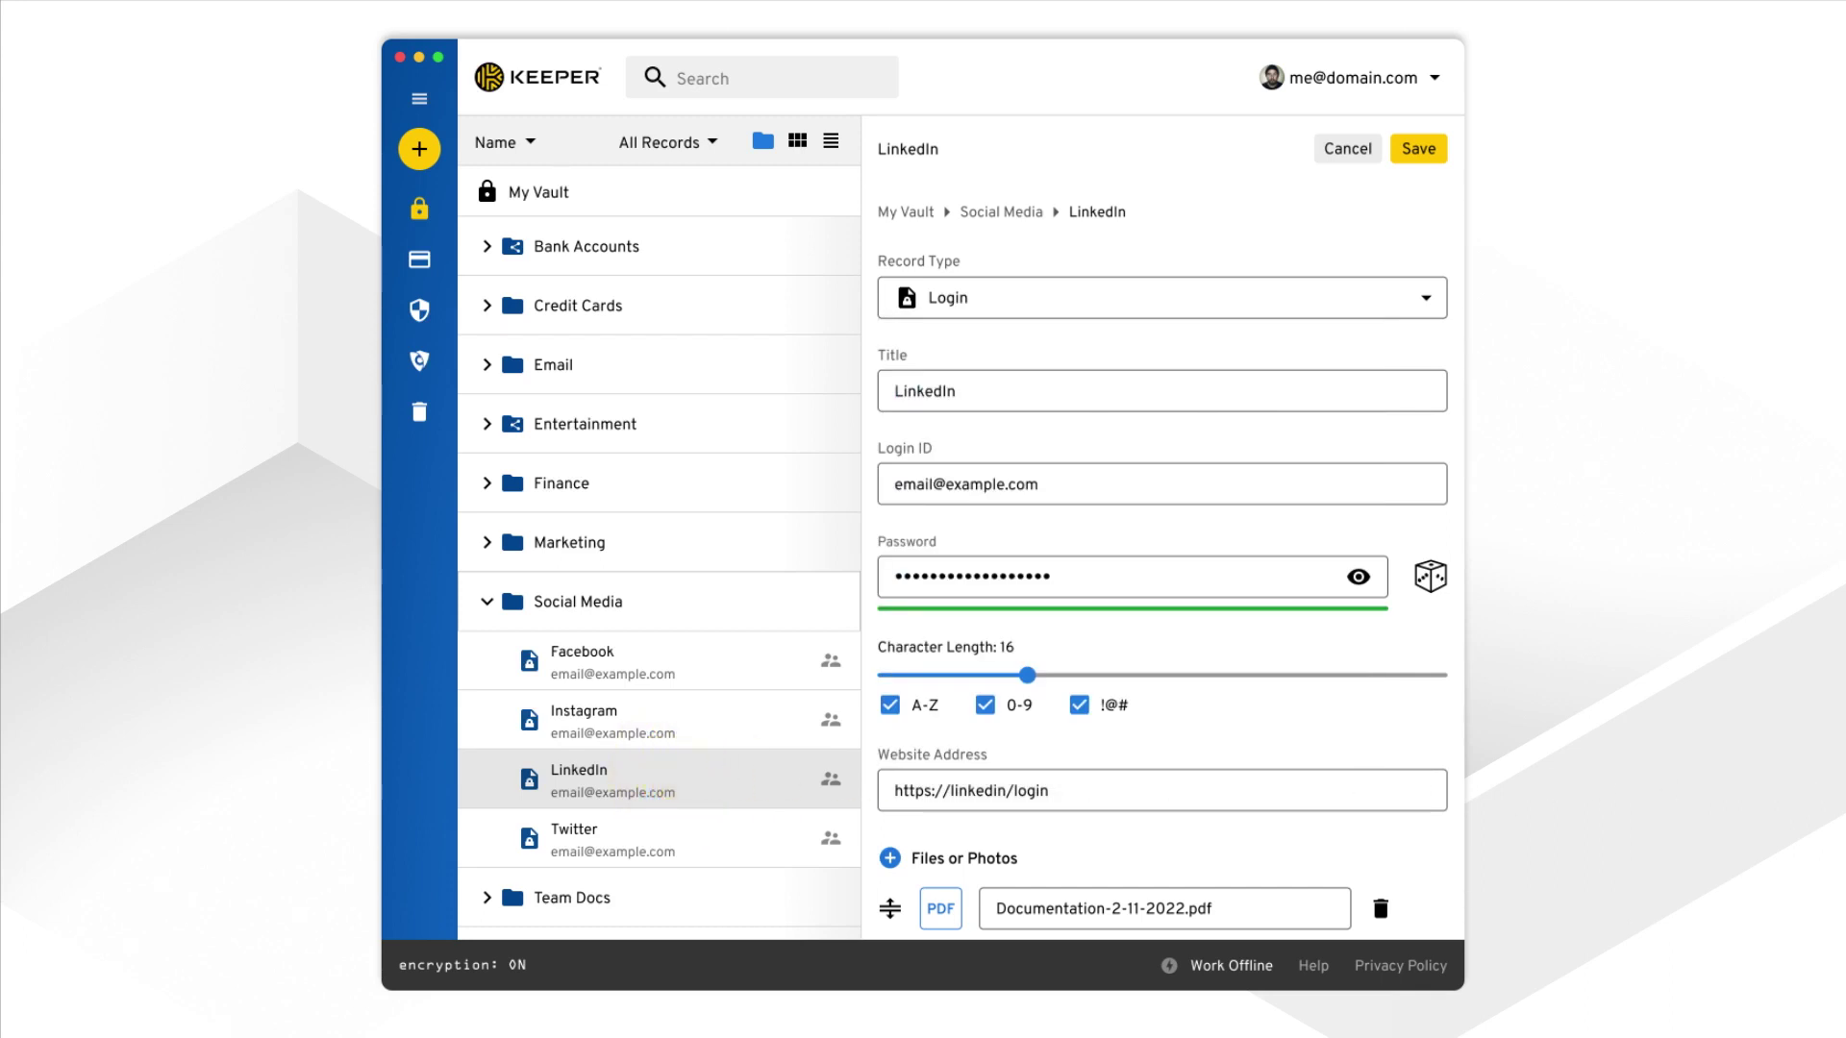
{"action": "mouse_move", "coordinate": [1841, 783]}
{"action": "left_mouse_down"}
{"action": "mouse_move", "coordinate": [1599, 721]}
{"action": "mouse_move", "coordinate": [1442, 626]}
{"action": "mouse_move", "coordinate": [1341, 616]}
{"action": "left_mouse_up"}
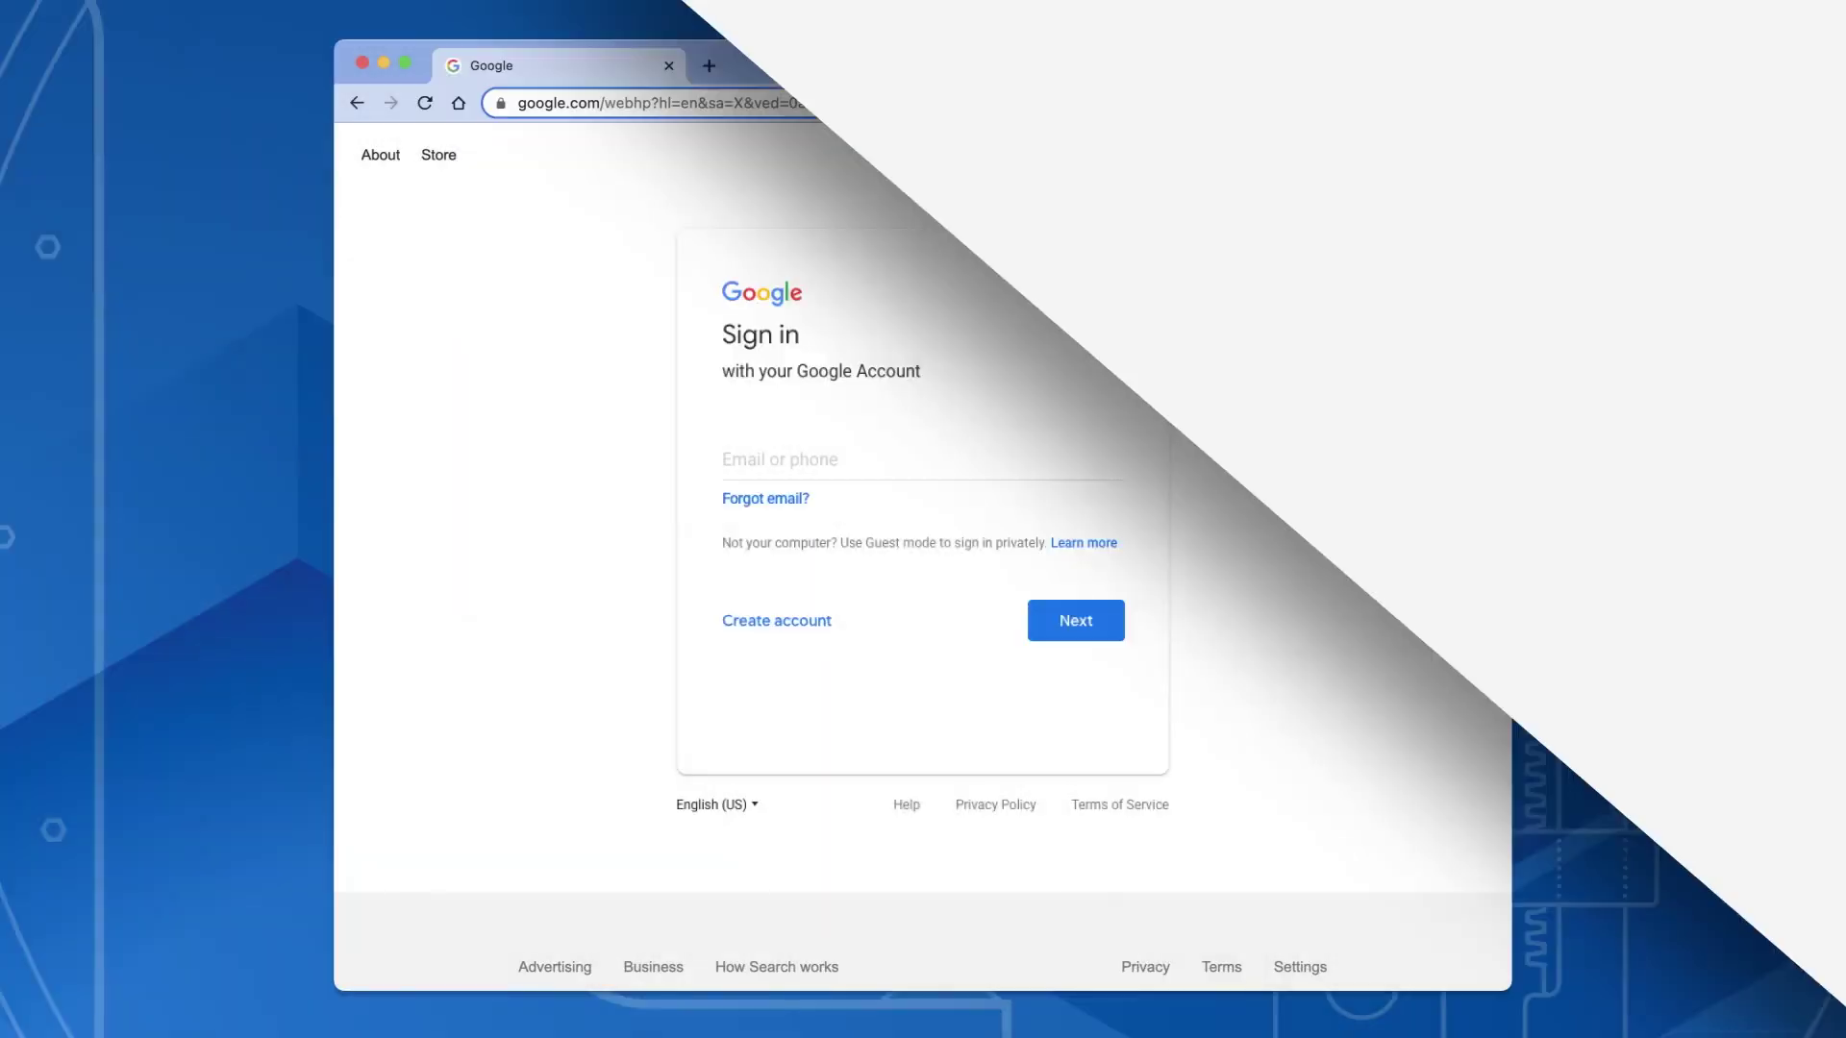
Fill Google's sign-in email from My Google Login, then show Google.com in the phone's KeeperFill.
{"action": "left_click", "coordinate": [1391, 103]}
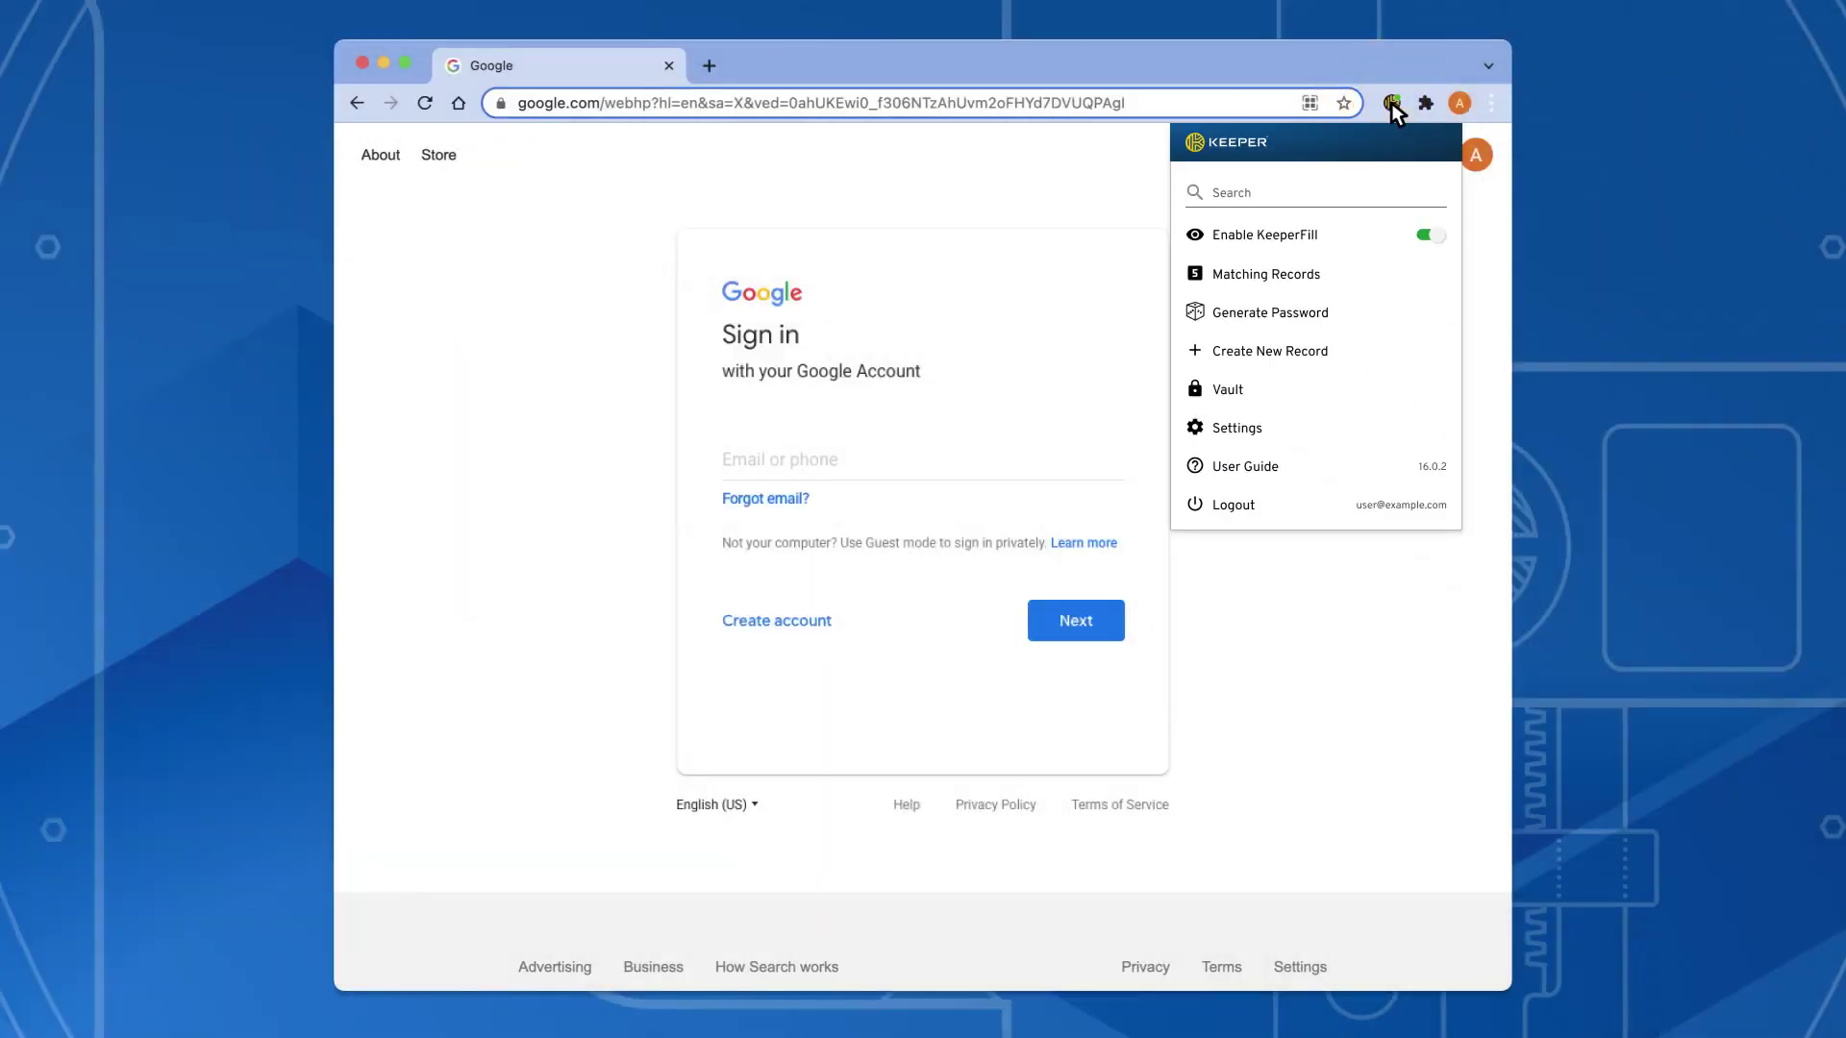
{"action": "left_click", "coordinate": [1394, 189]}
{"action": "type", "text": "M"}
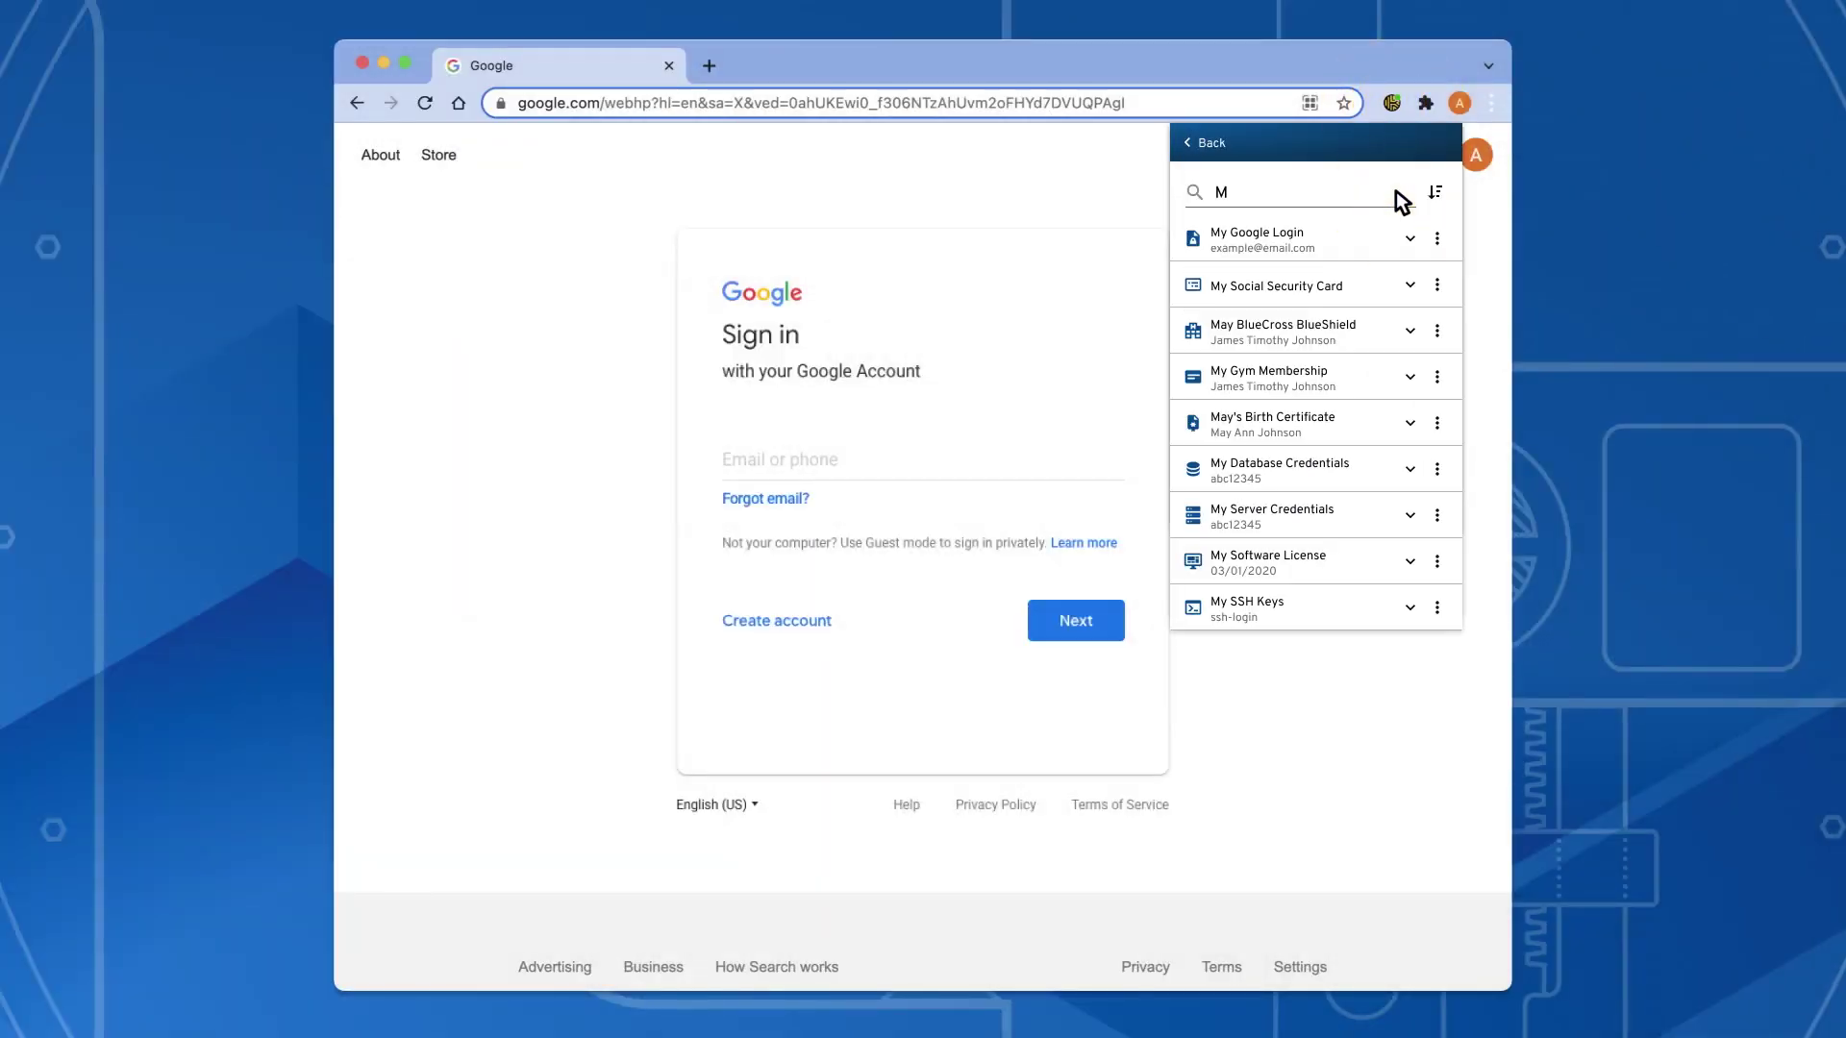
{"action": "left_click", "coordinate": [1410, 239]}
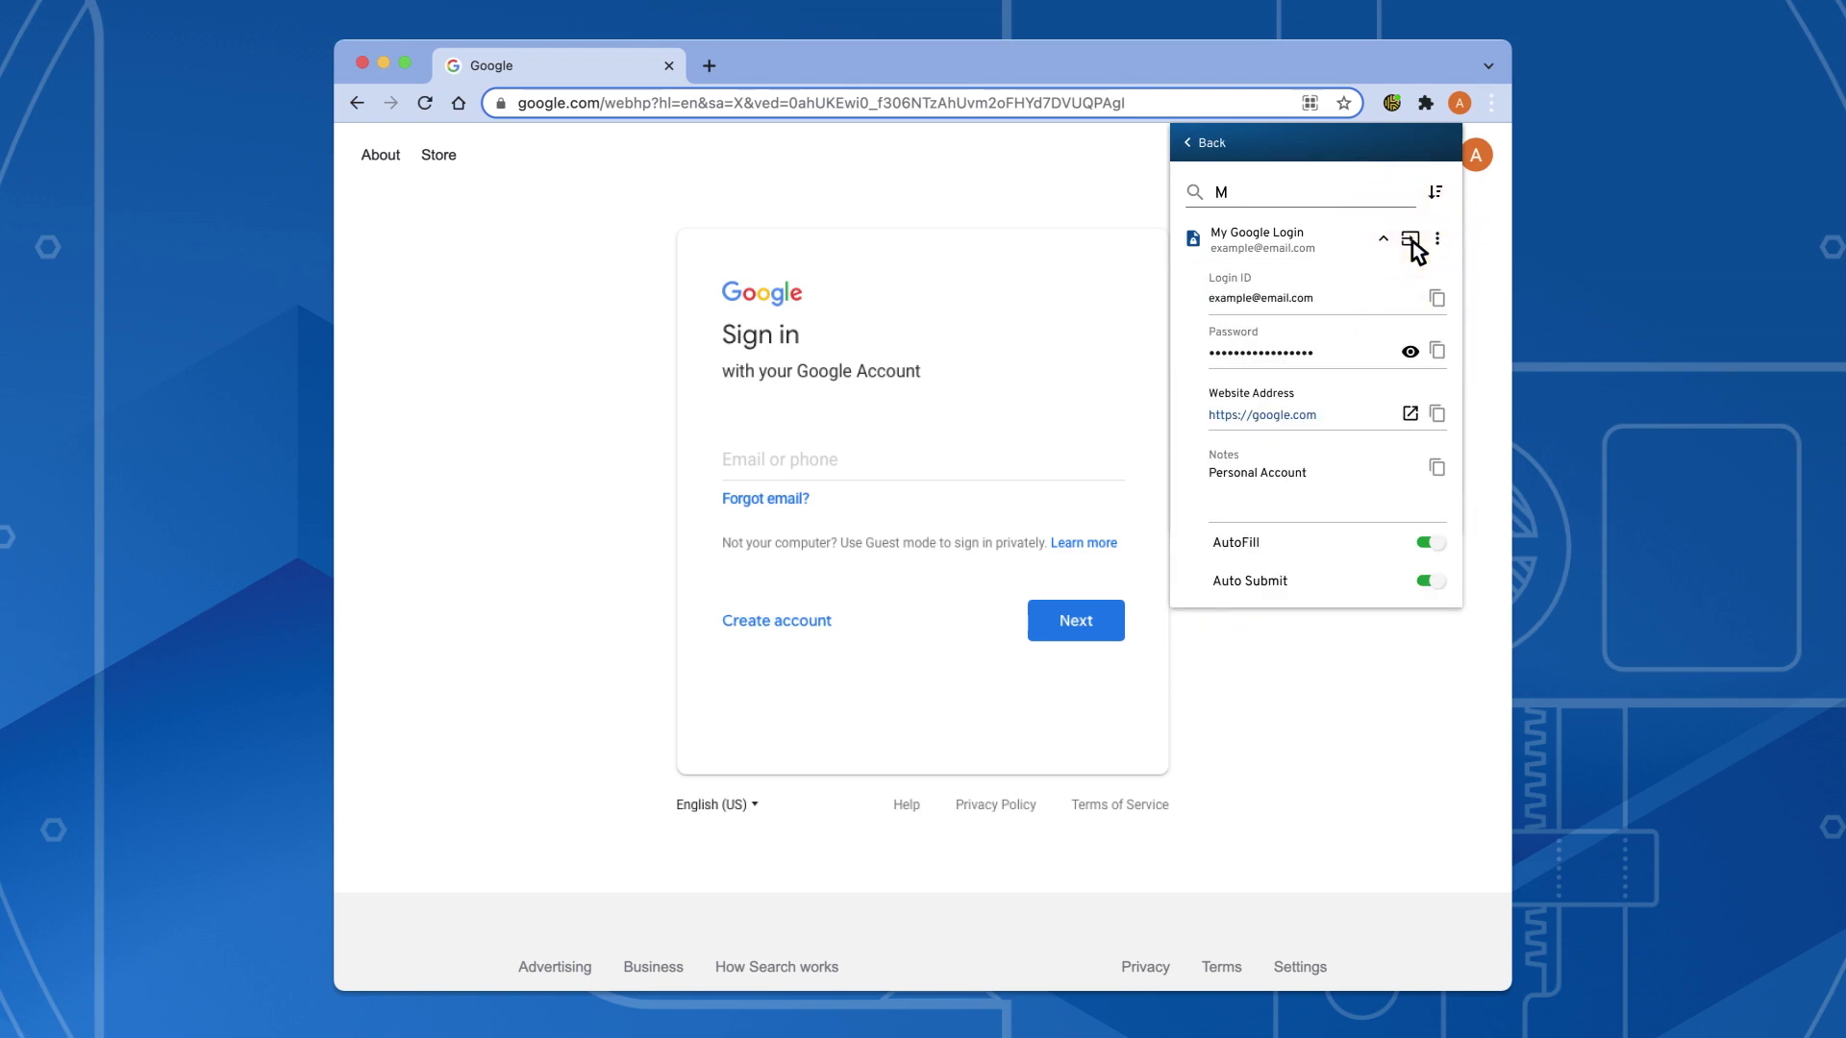
{"action": "left_click", "coordinate": [1410, 240]}
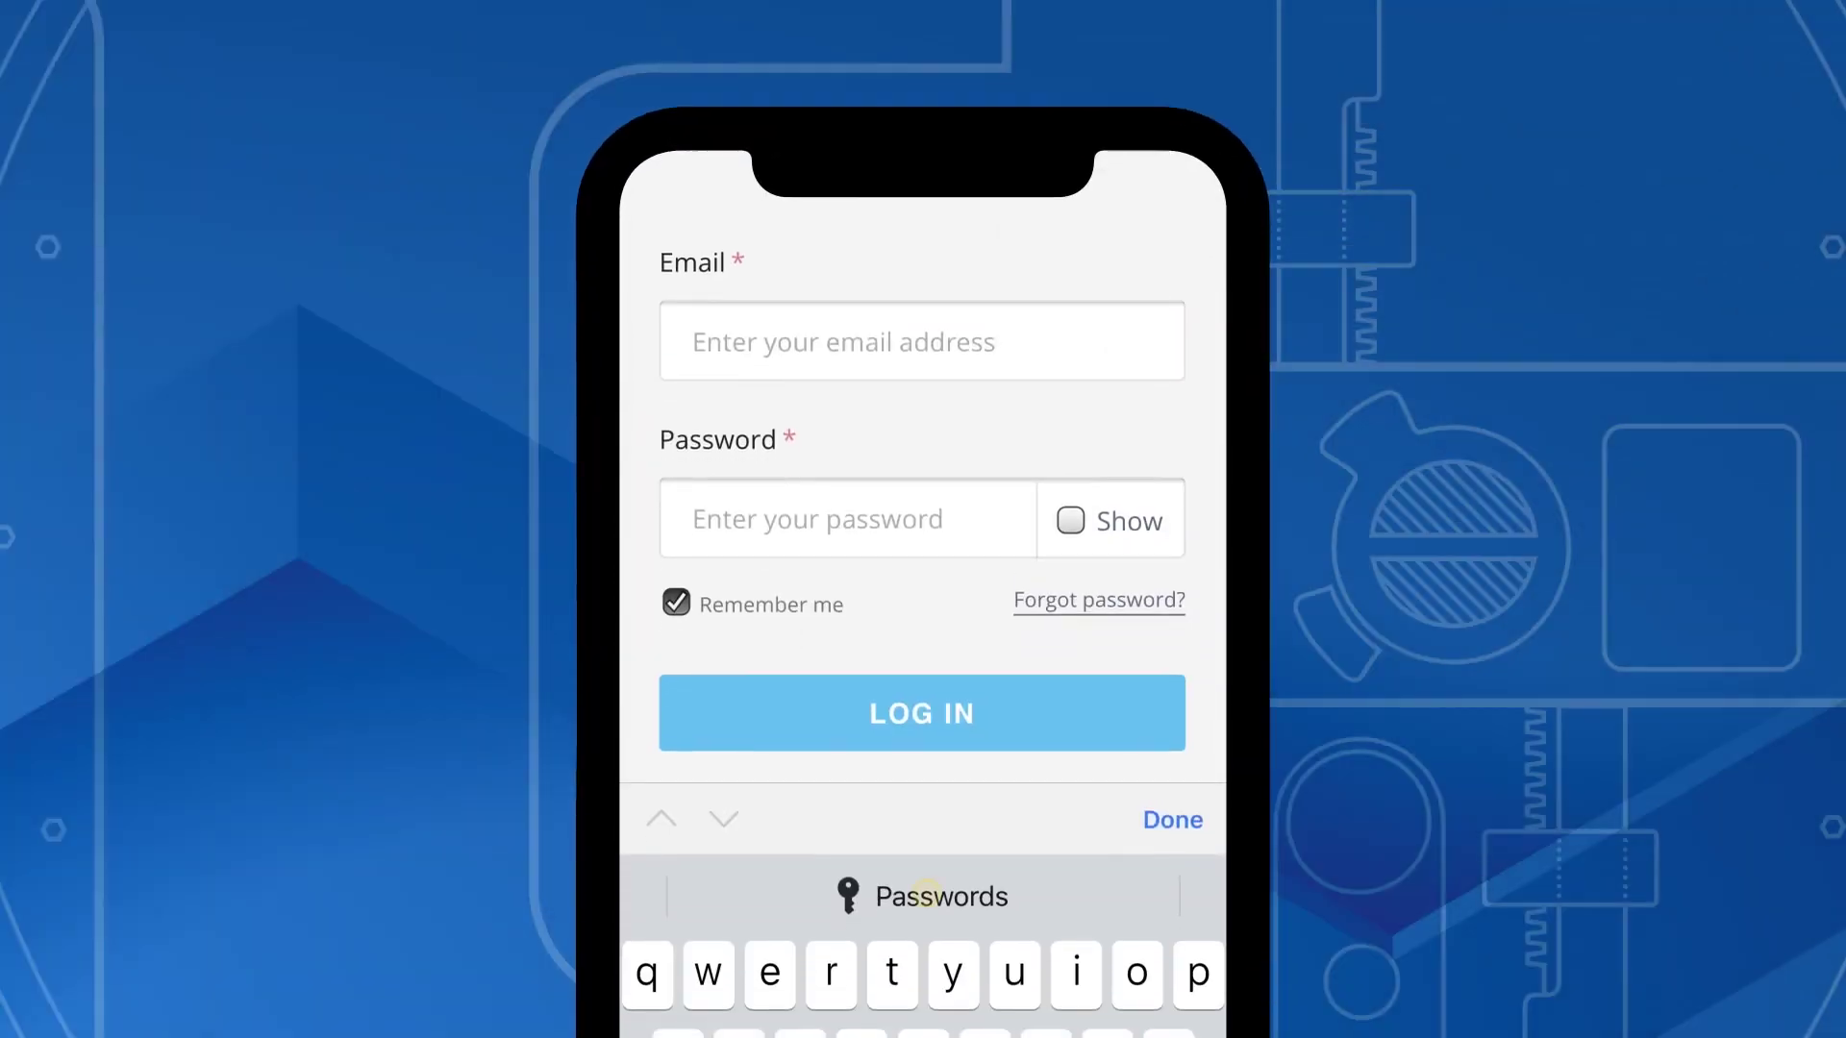
{"action": "left_click", "coordinate": [928, 892]}
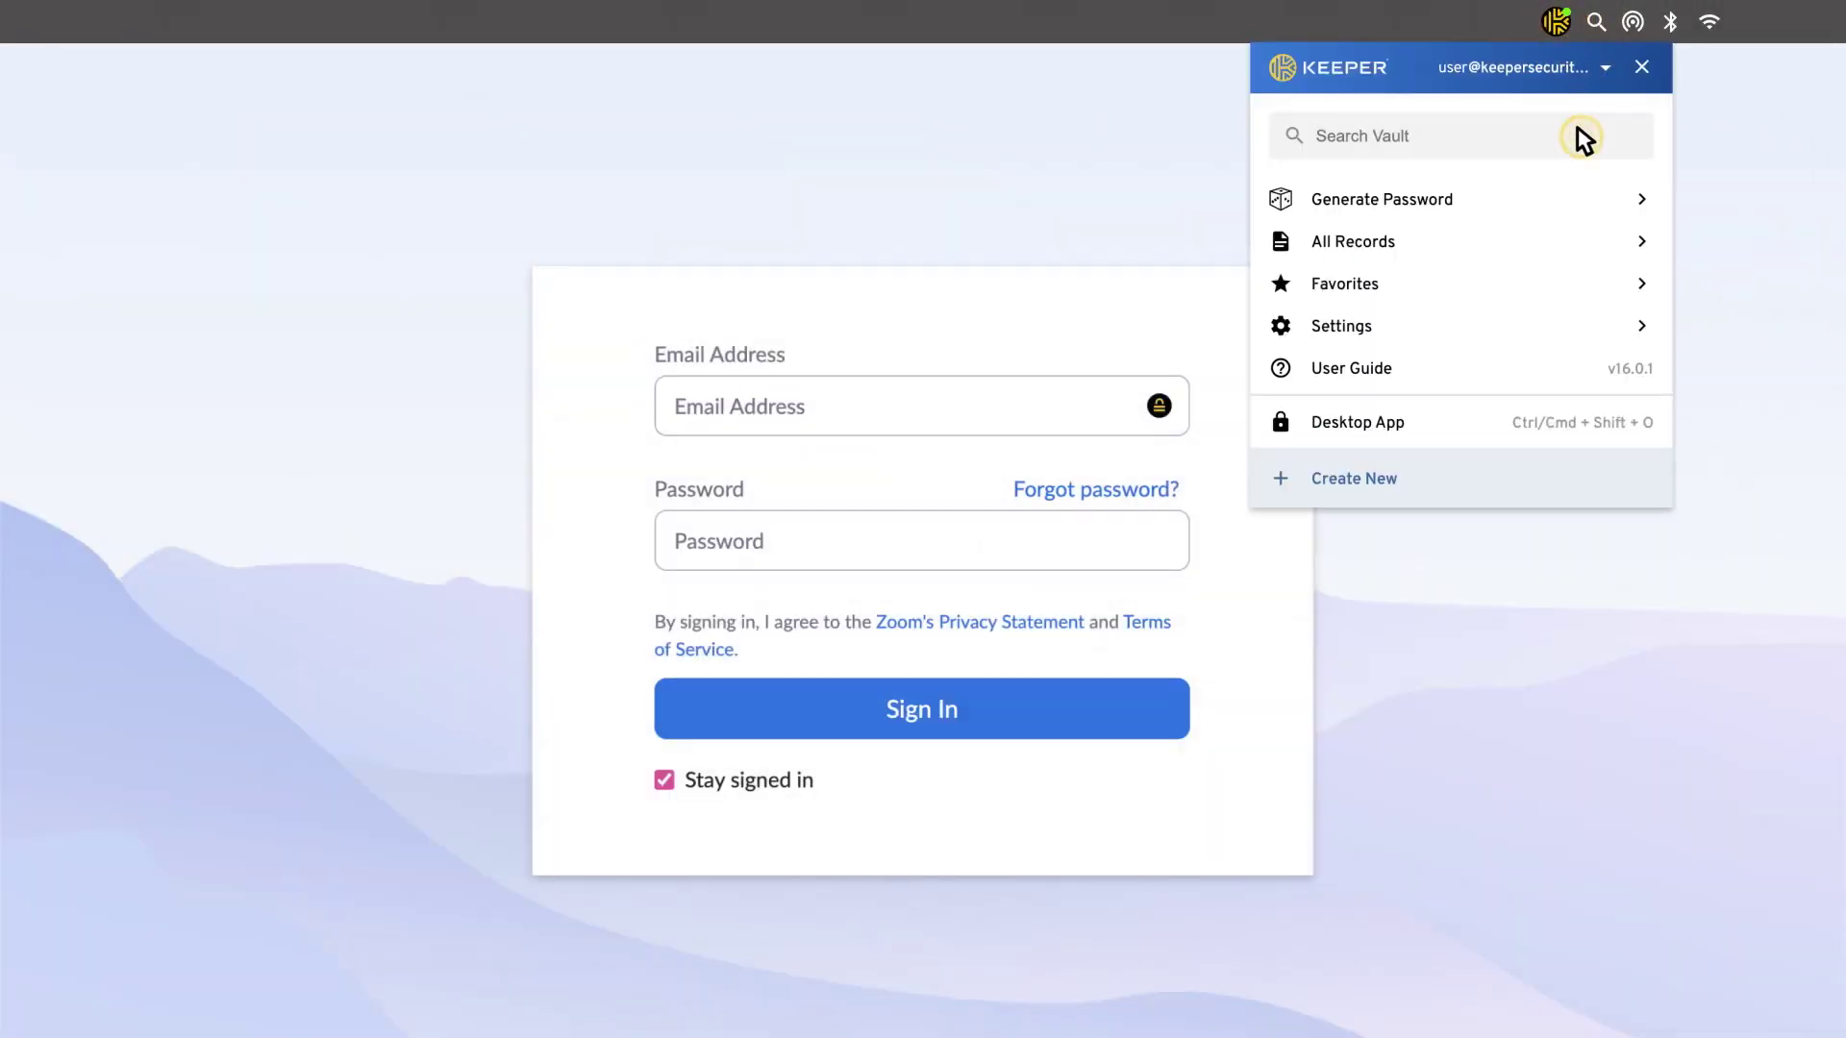
Search 'zoom' and fill the Zoom record's email and password into the sign-in form.
{"action": "type", "text": "zoom"}
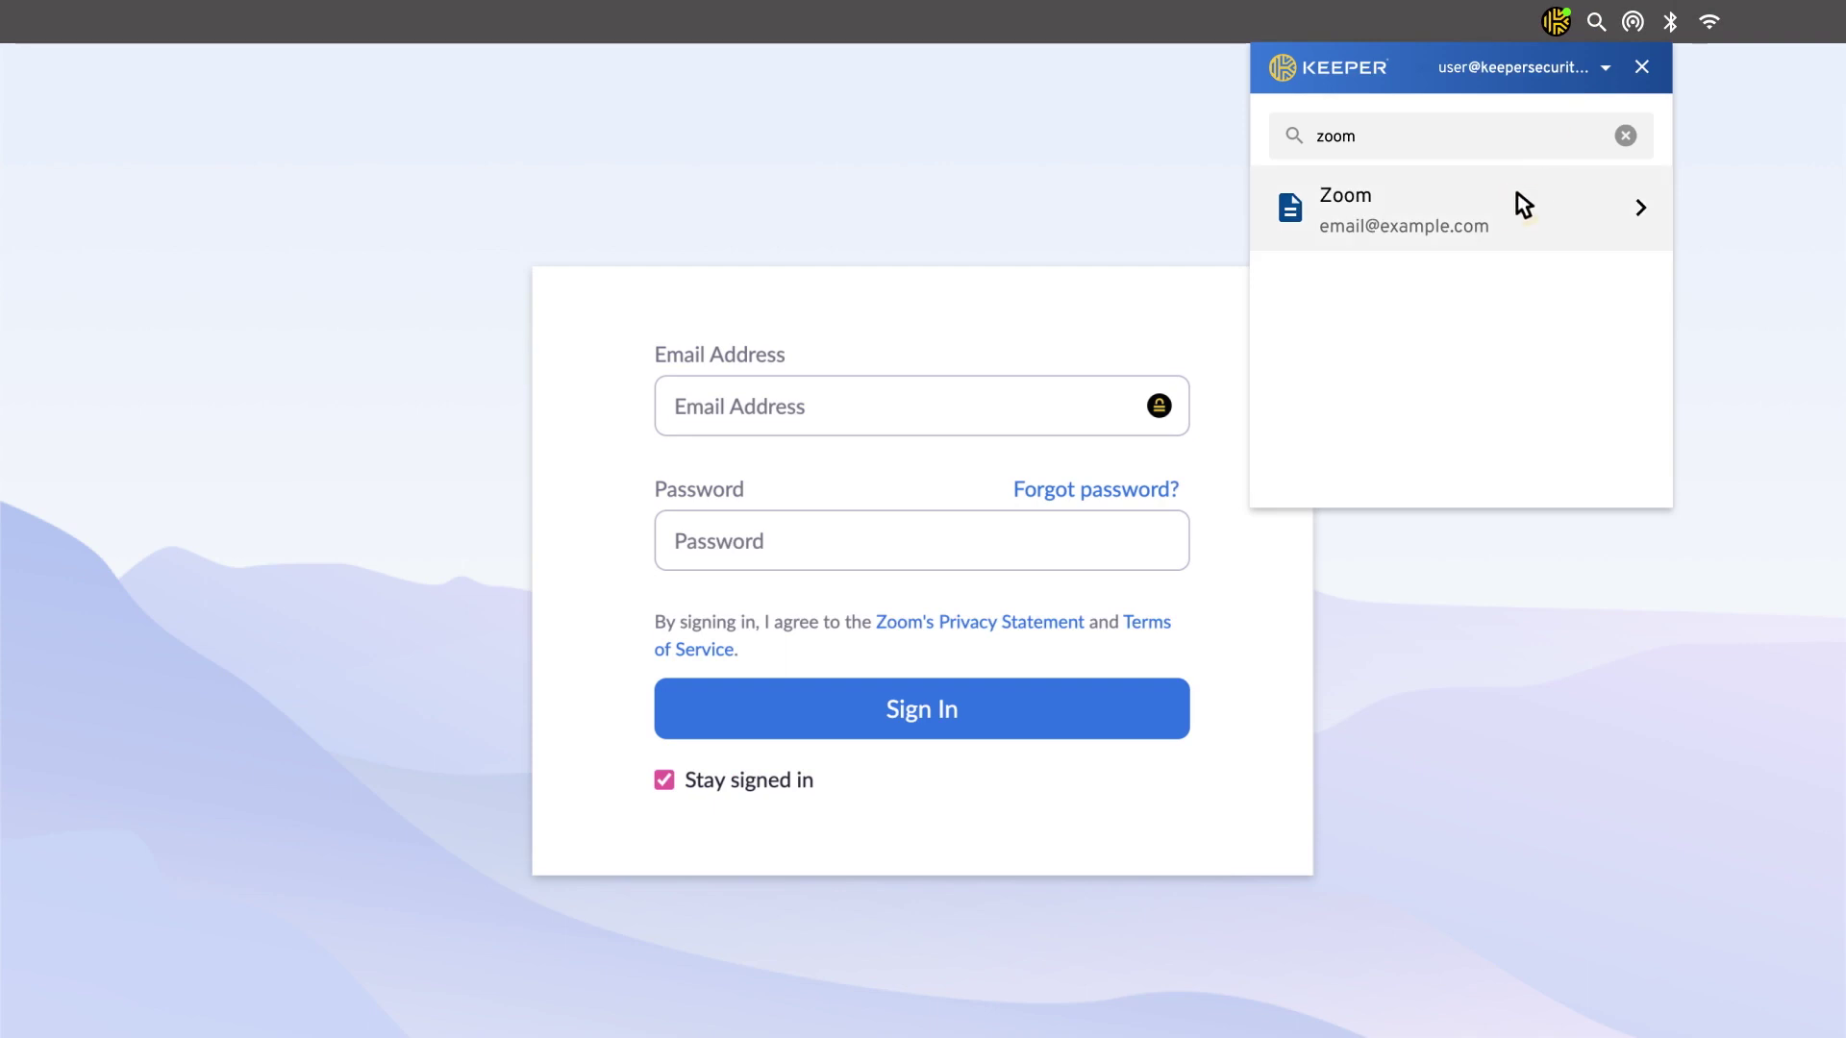
{"action": "left_click", "coordinate": [1517, 195]}
{"action": "left_click", "coordinate": [1597, 213]}
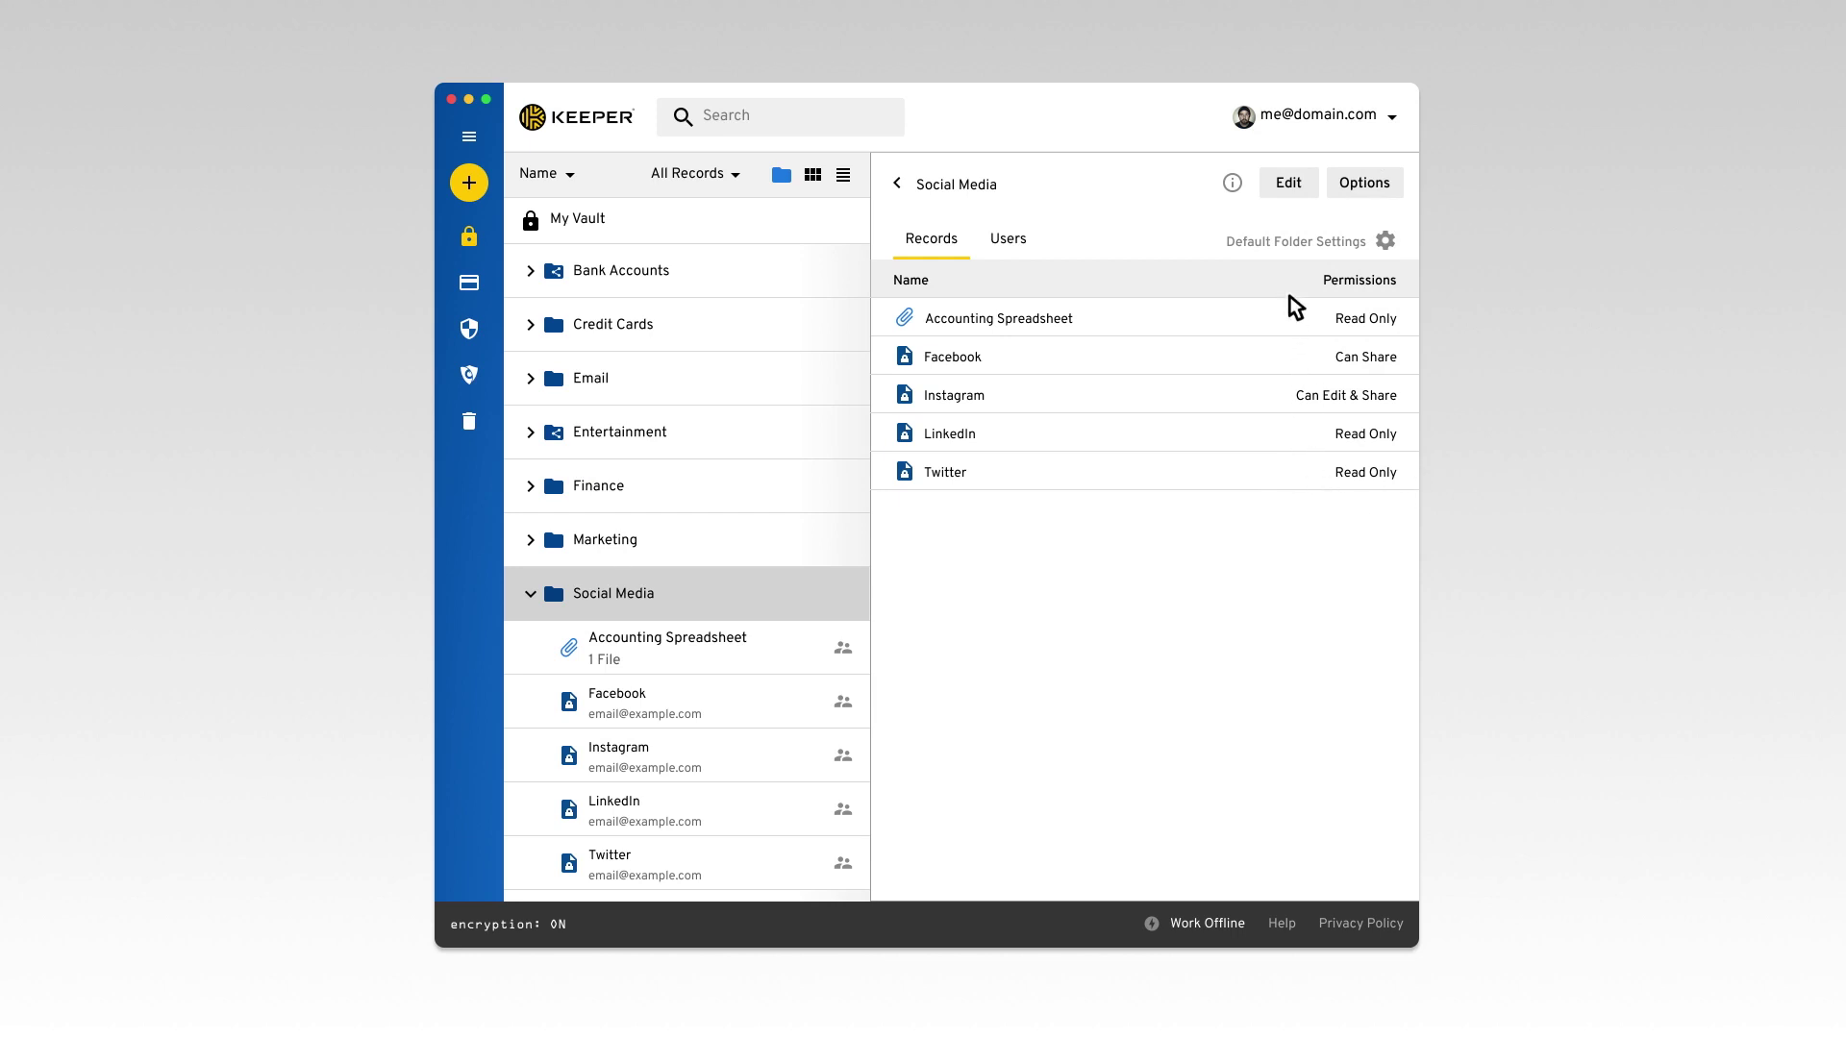
Set LinkedIn to Read Only in Social Media's folder permissions and save.
{"action": "left_click", "coordinate": [1278, 181]}
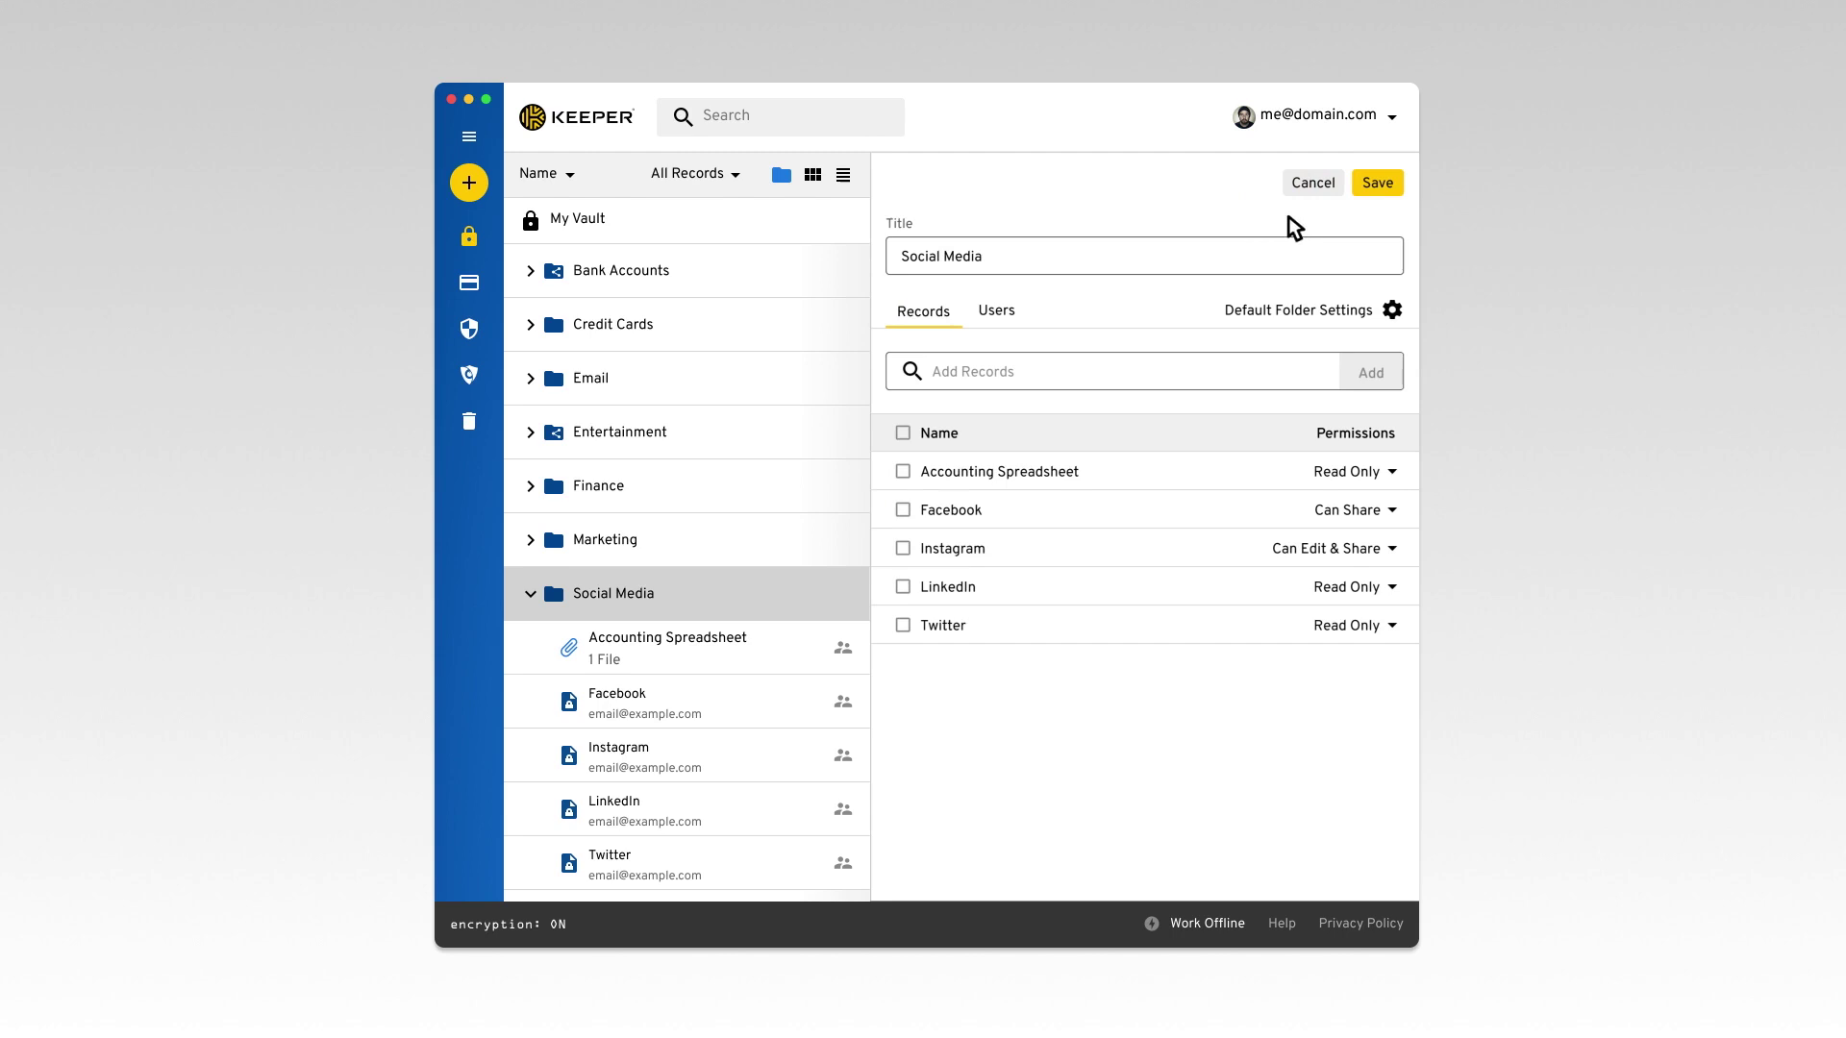
{"action": "left_click", "coordinate": [1392, 586]}
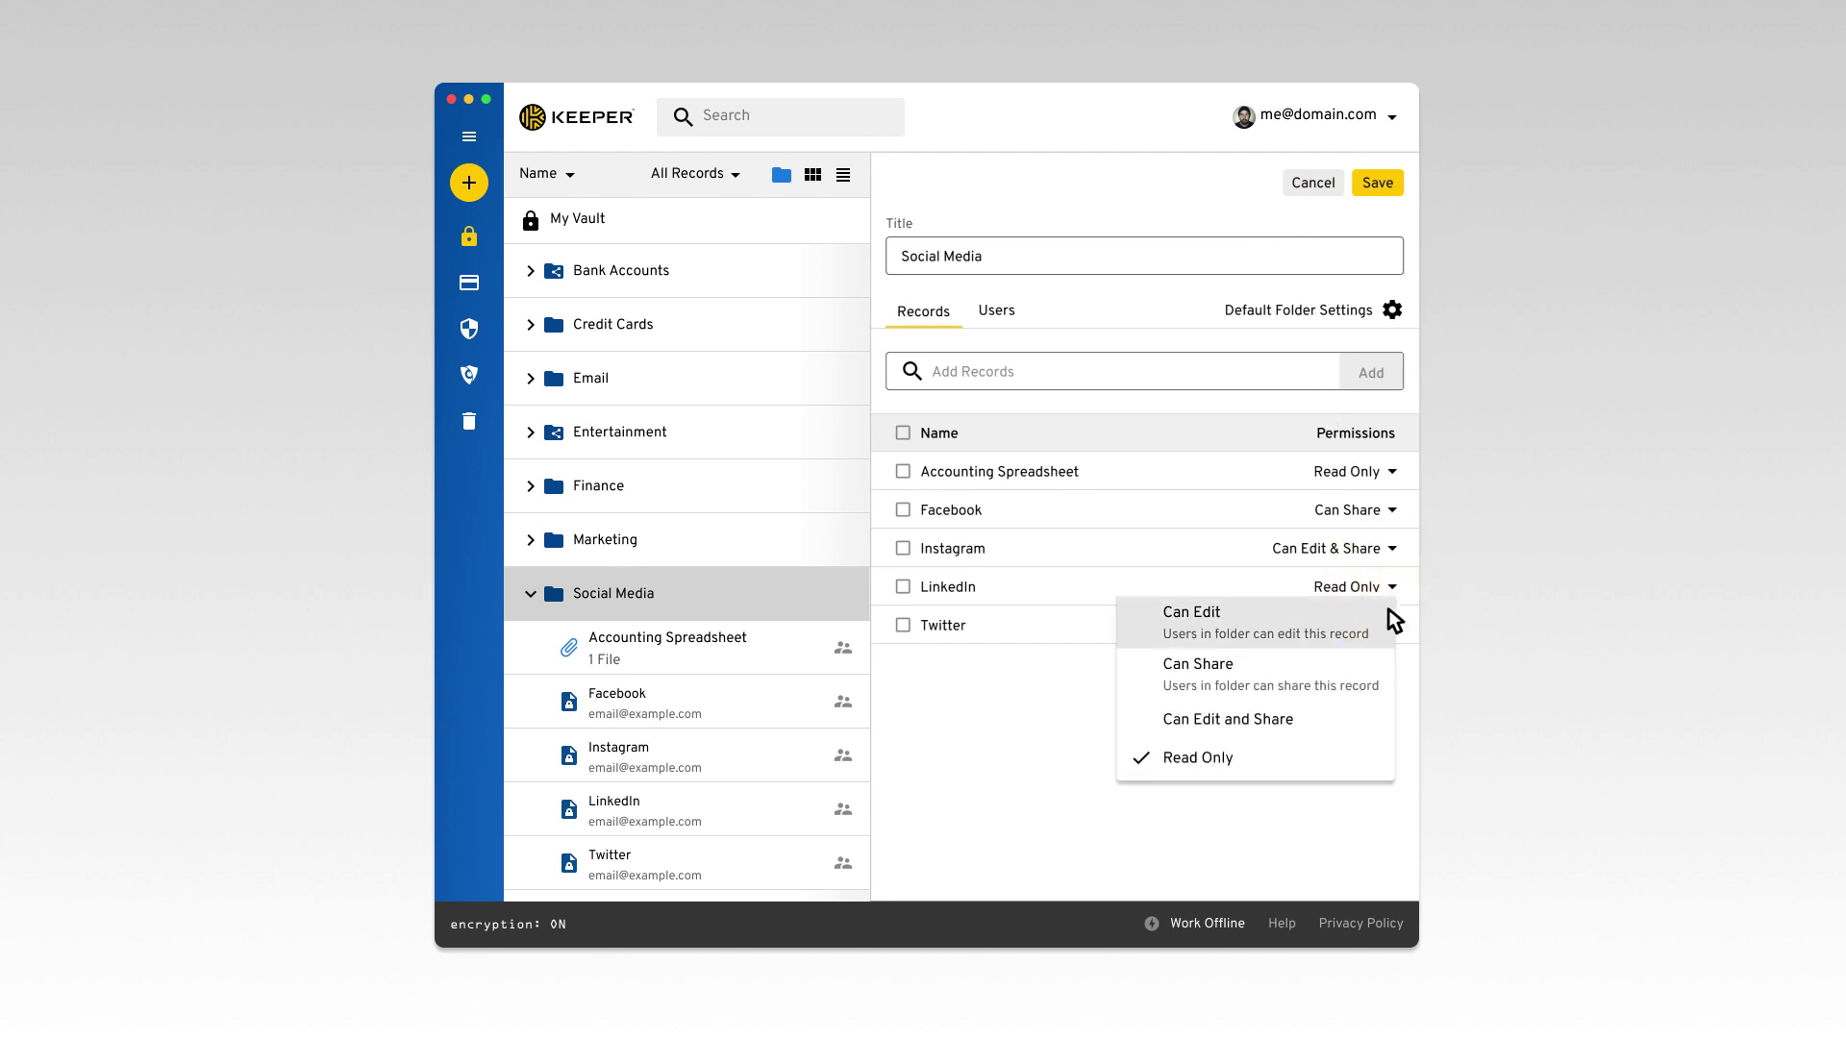
{"action": "left_click", "coordinate": [1365, 758]}
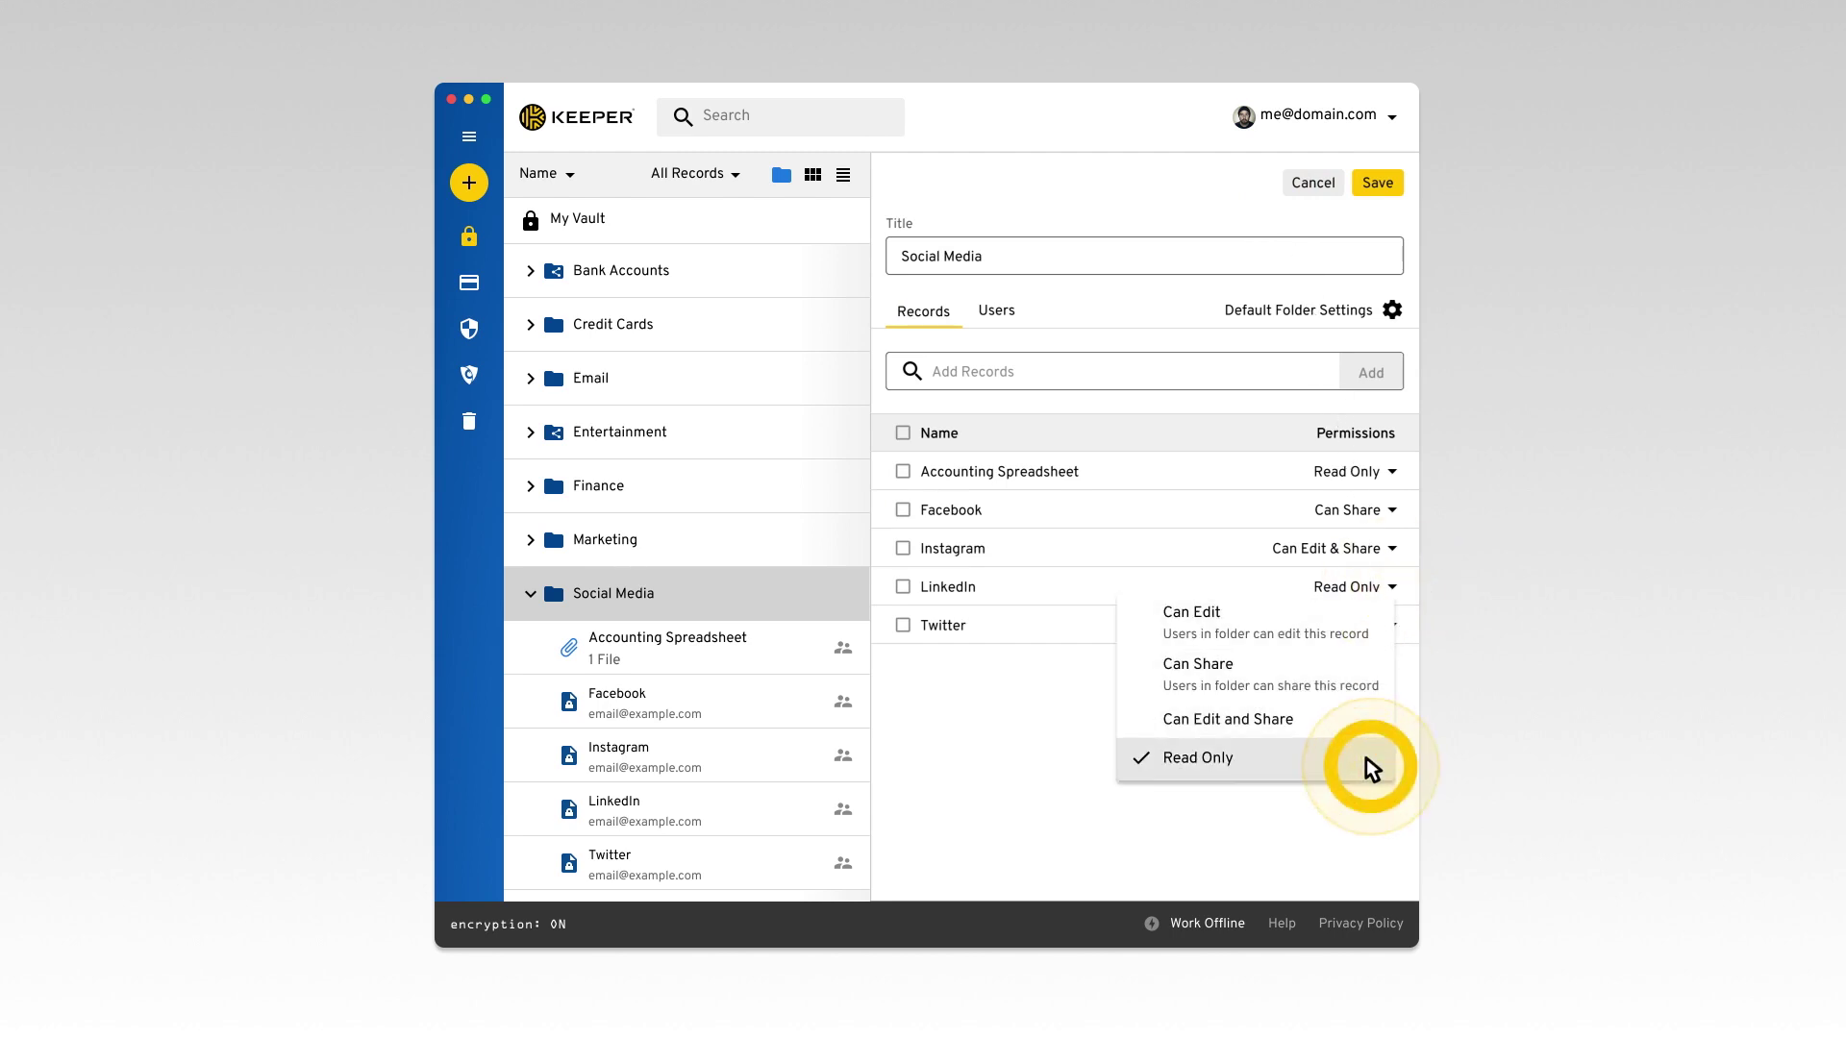
{"action": "left_click", "coordinate": [1378, 183]}
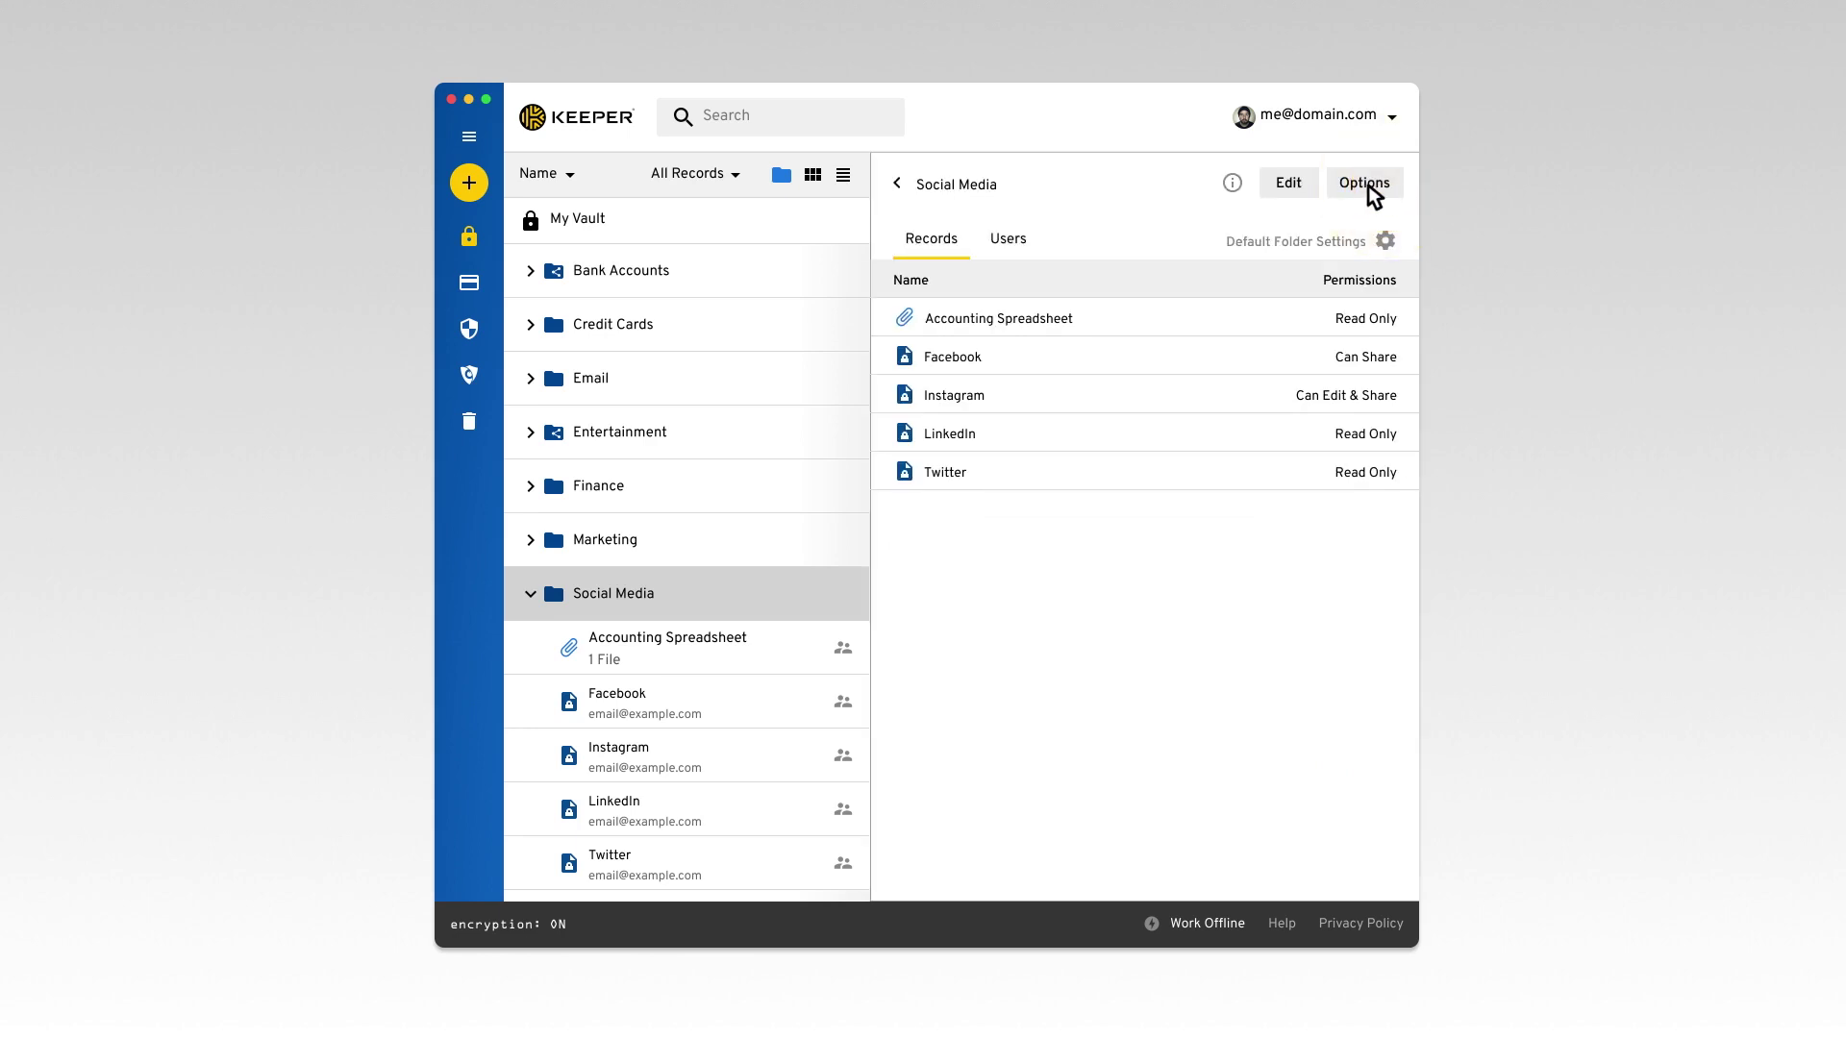
Open Record Information and view the record history's three previous versions.
{"action": "left_click", "coordinate": [1232, 183]}
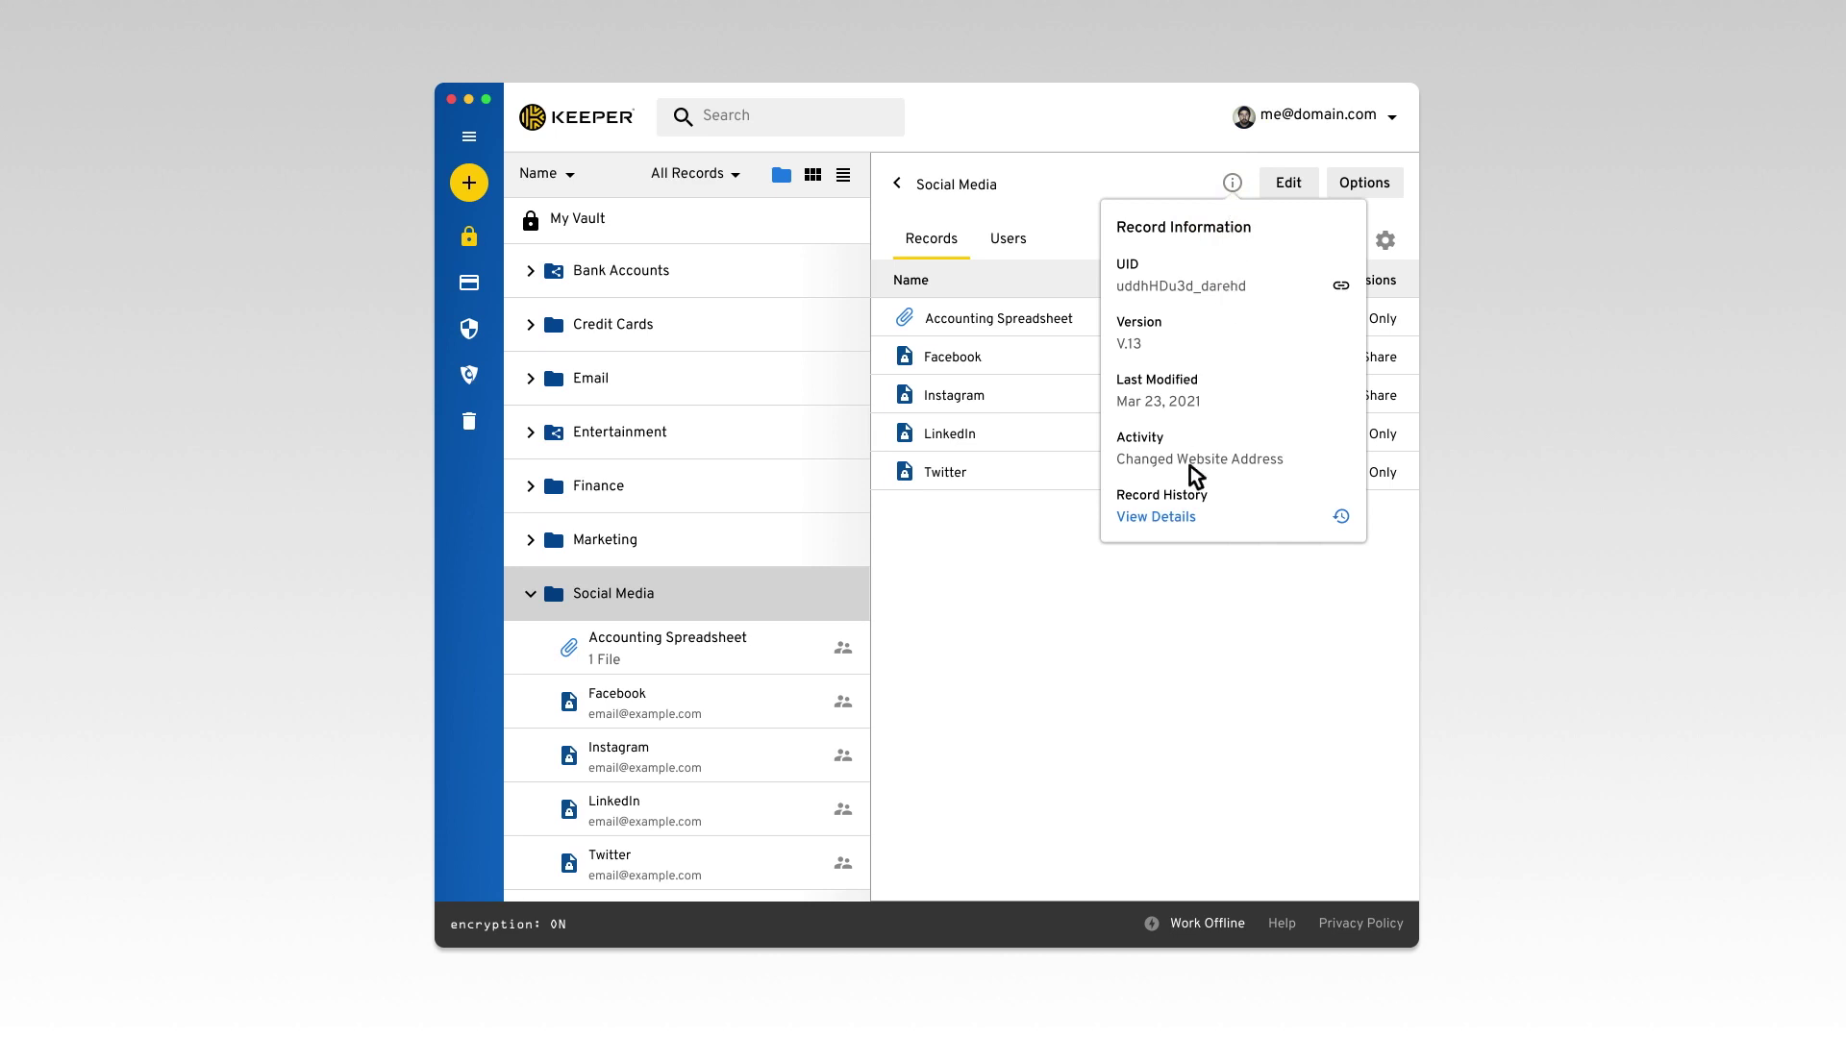
{"action": "left_click", "coordinate": [1184, 516]}
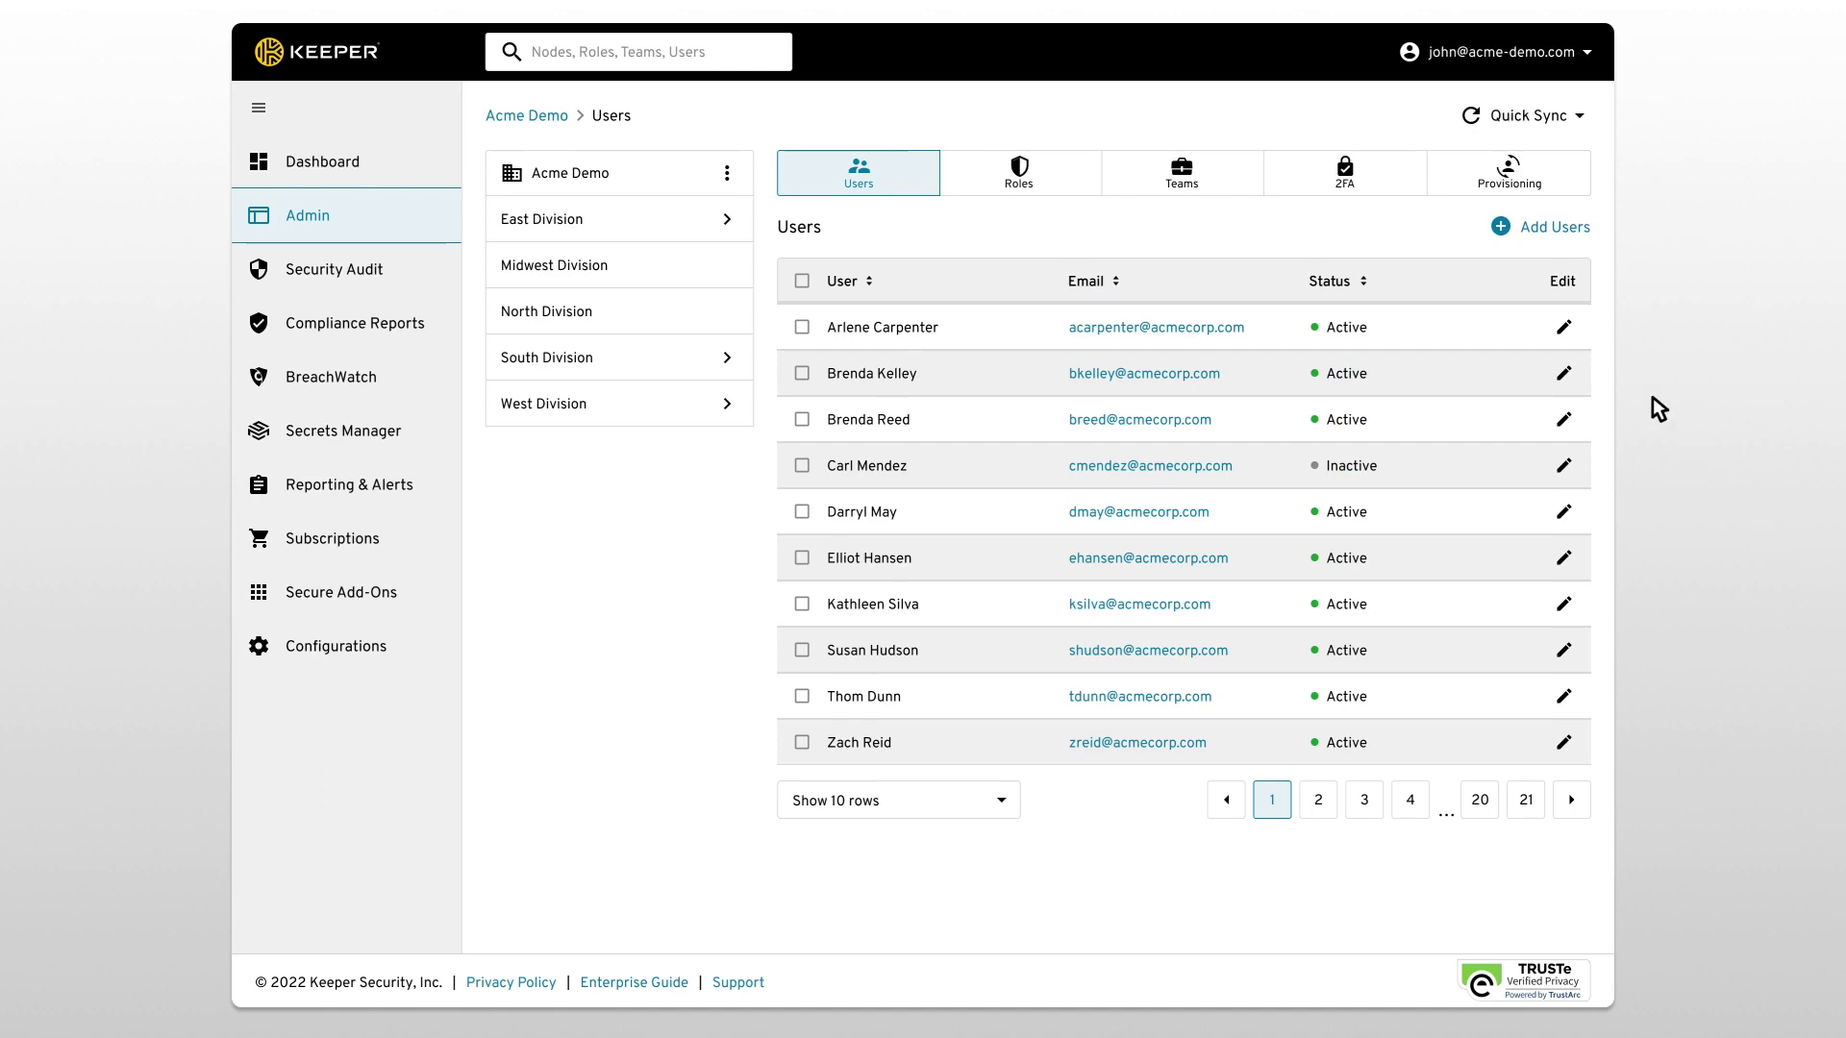
Add Single Sign-On with SSO Connect Cloud as Acme Corp's provisioning method, then return to Users.
{"action": "left_click", "coordinate": [1550, 185]}
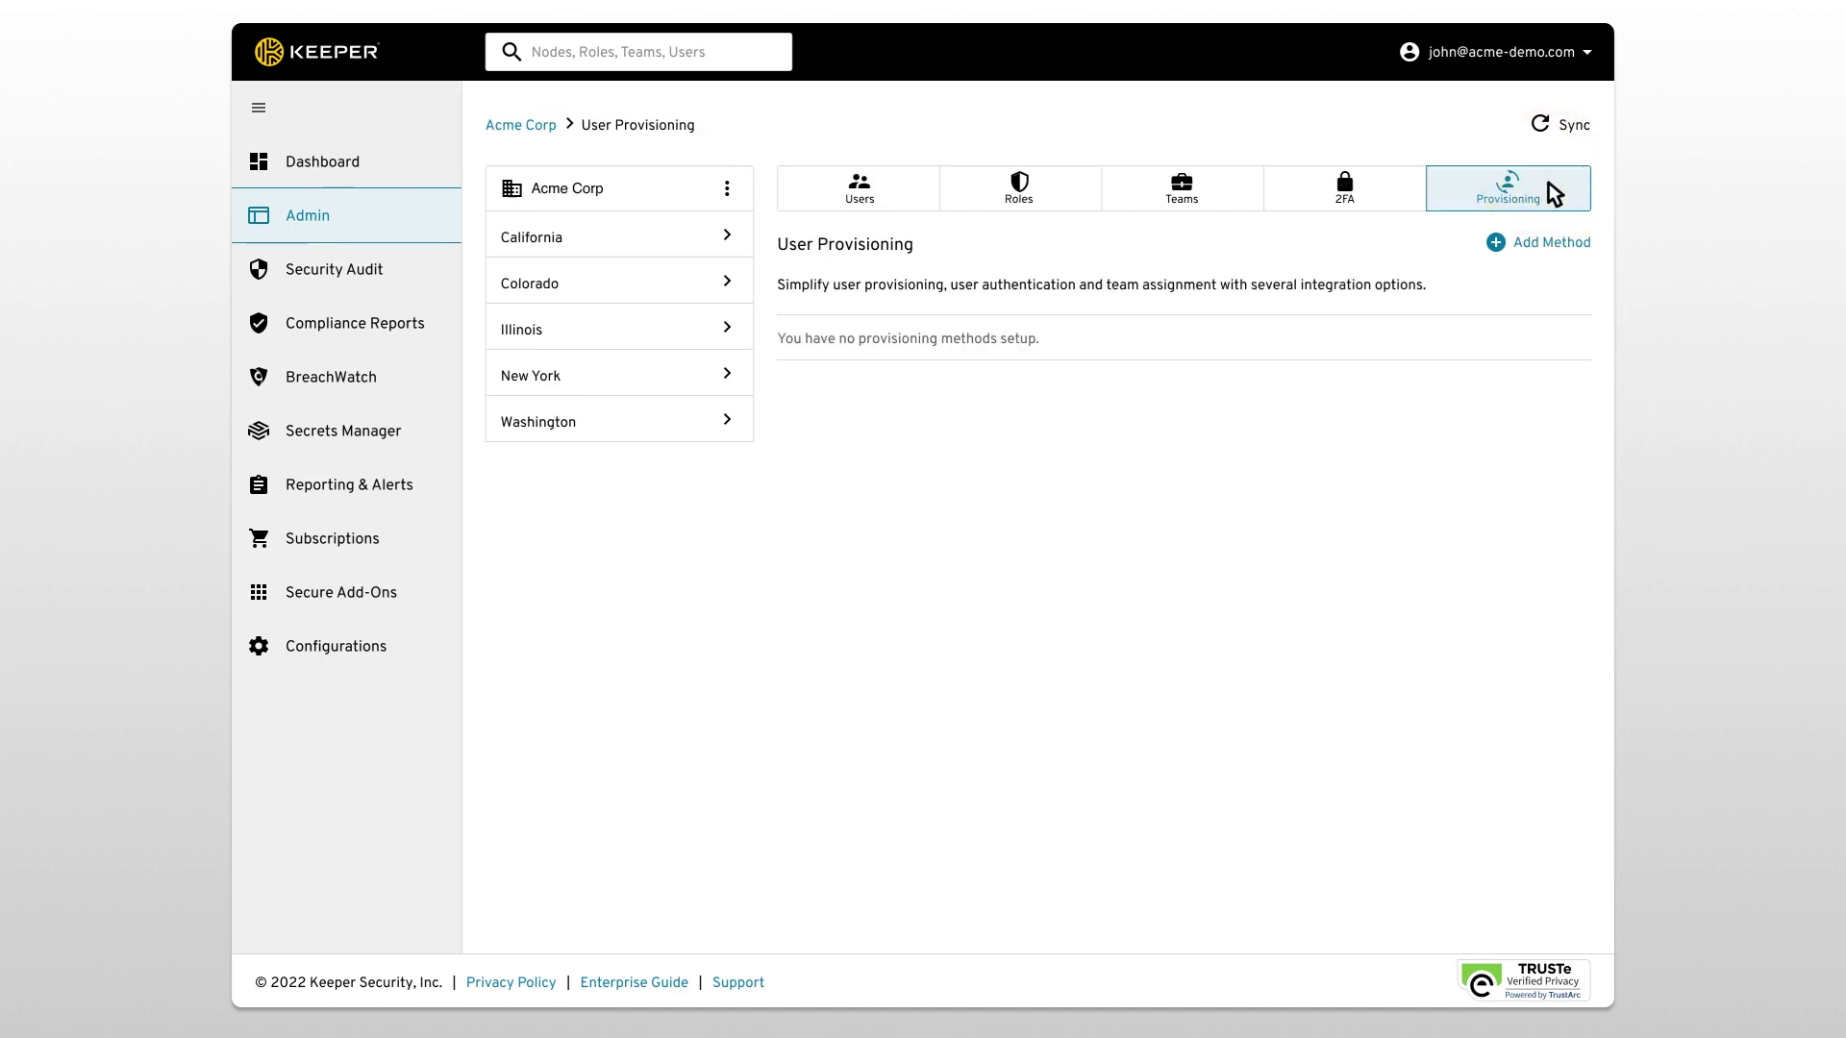
{"action": "left_click", "coordinate": [1498, 246]}
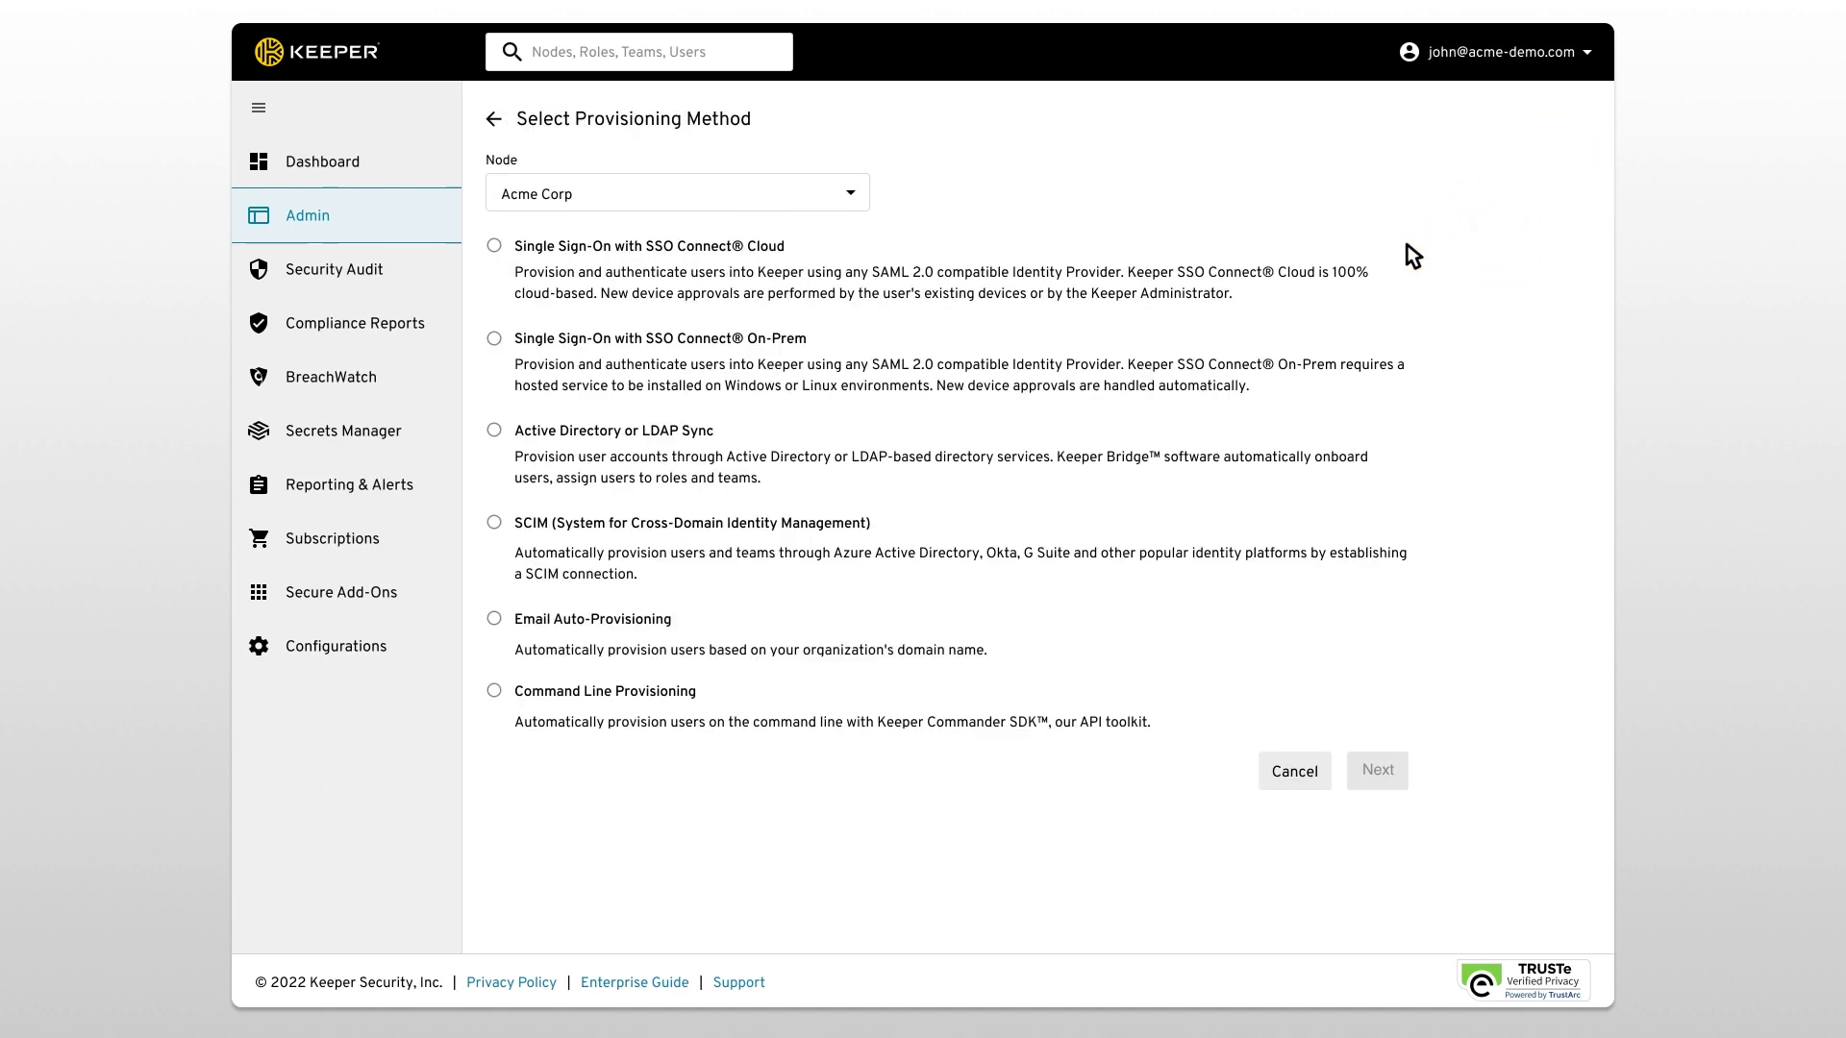
{"action": "left_click", "coordinate": [496, 248]}
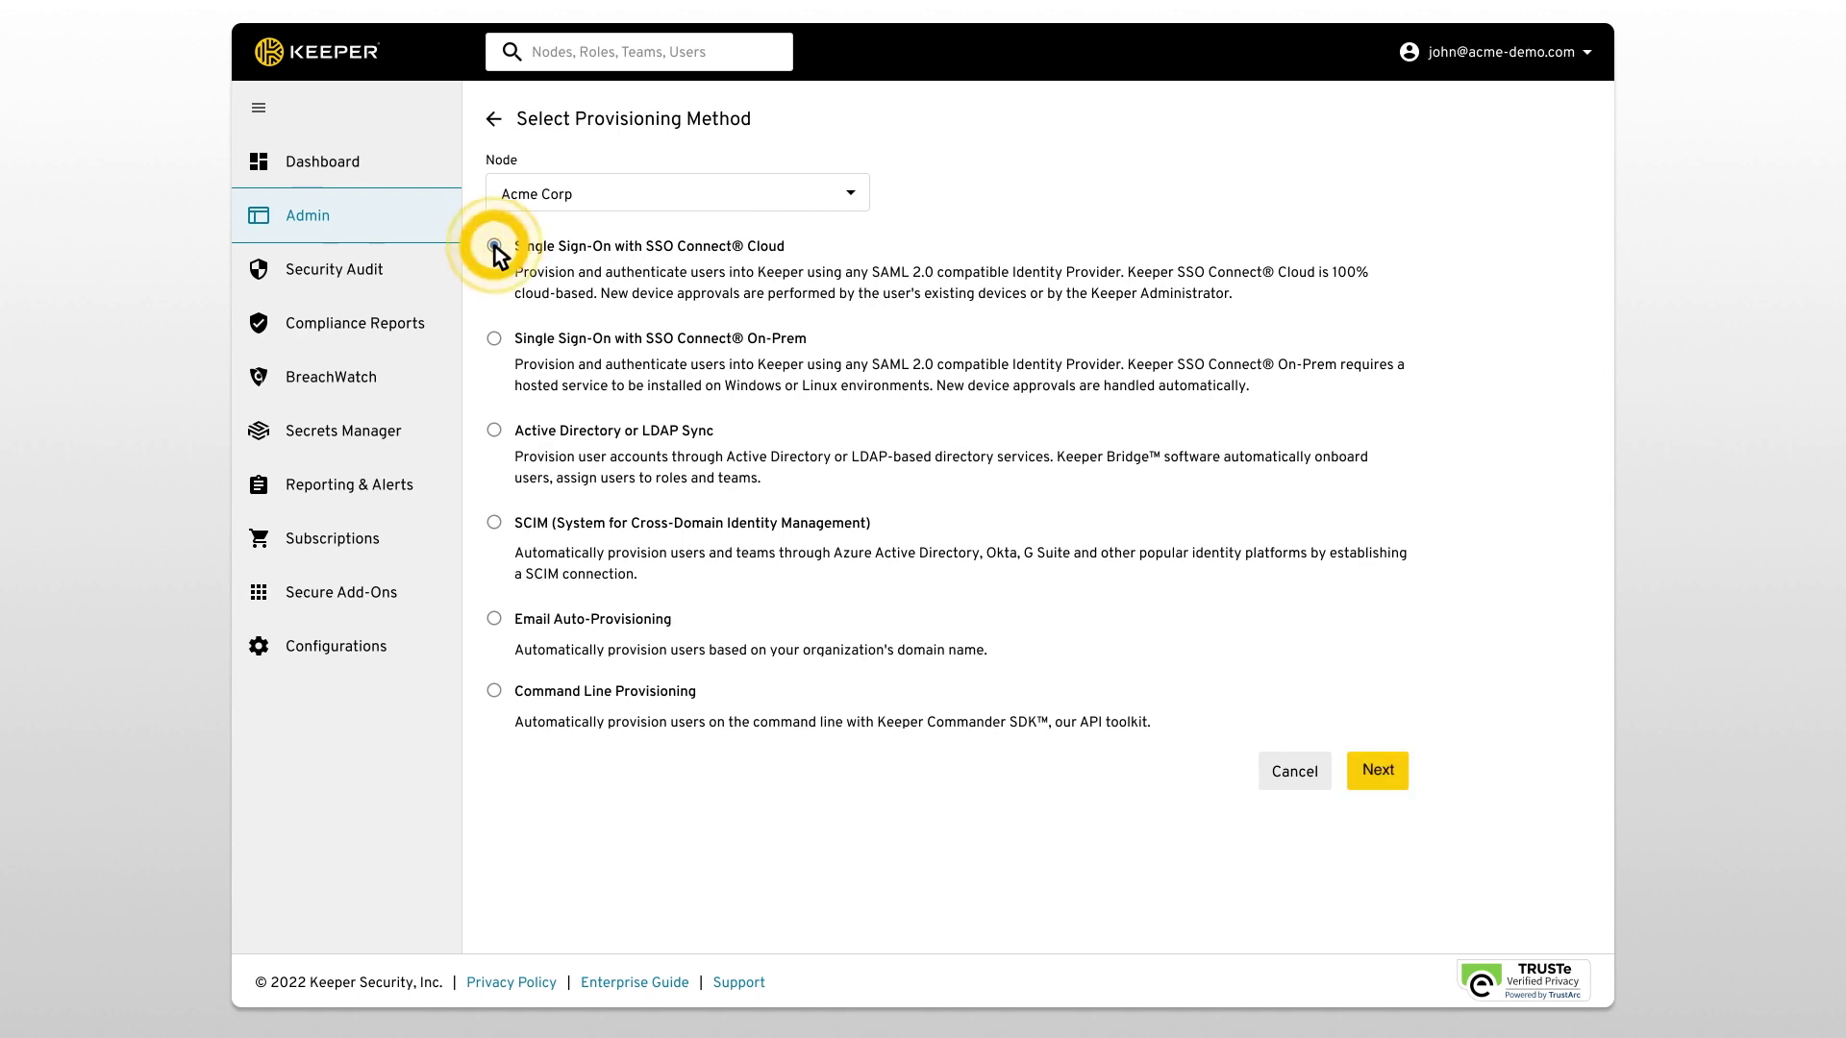
{"action": "left_click", "coordinate": [1384, 775]}
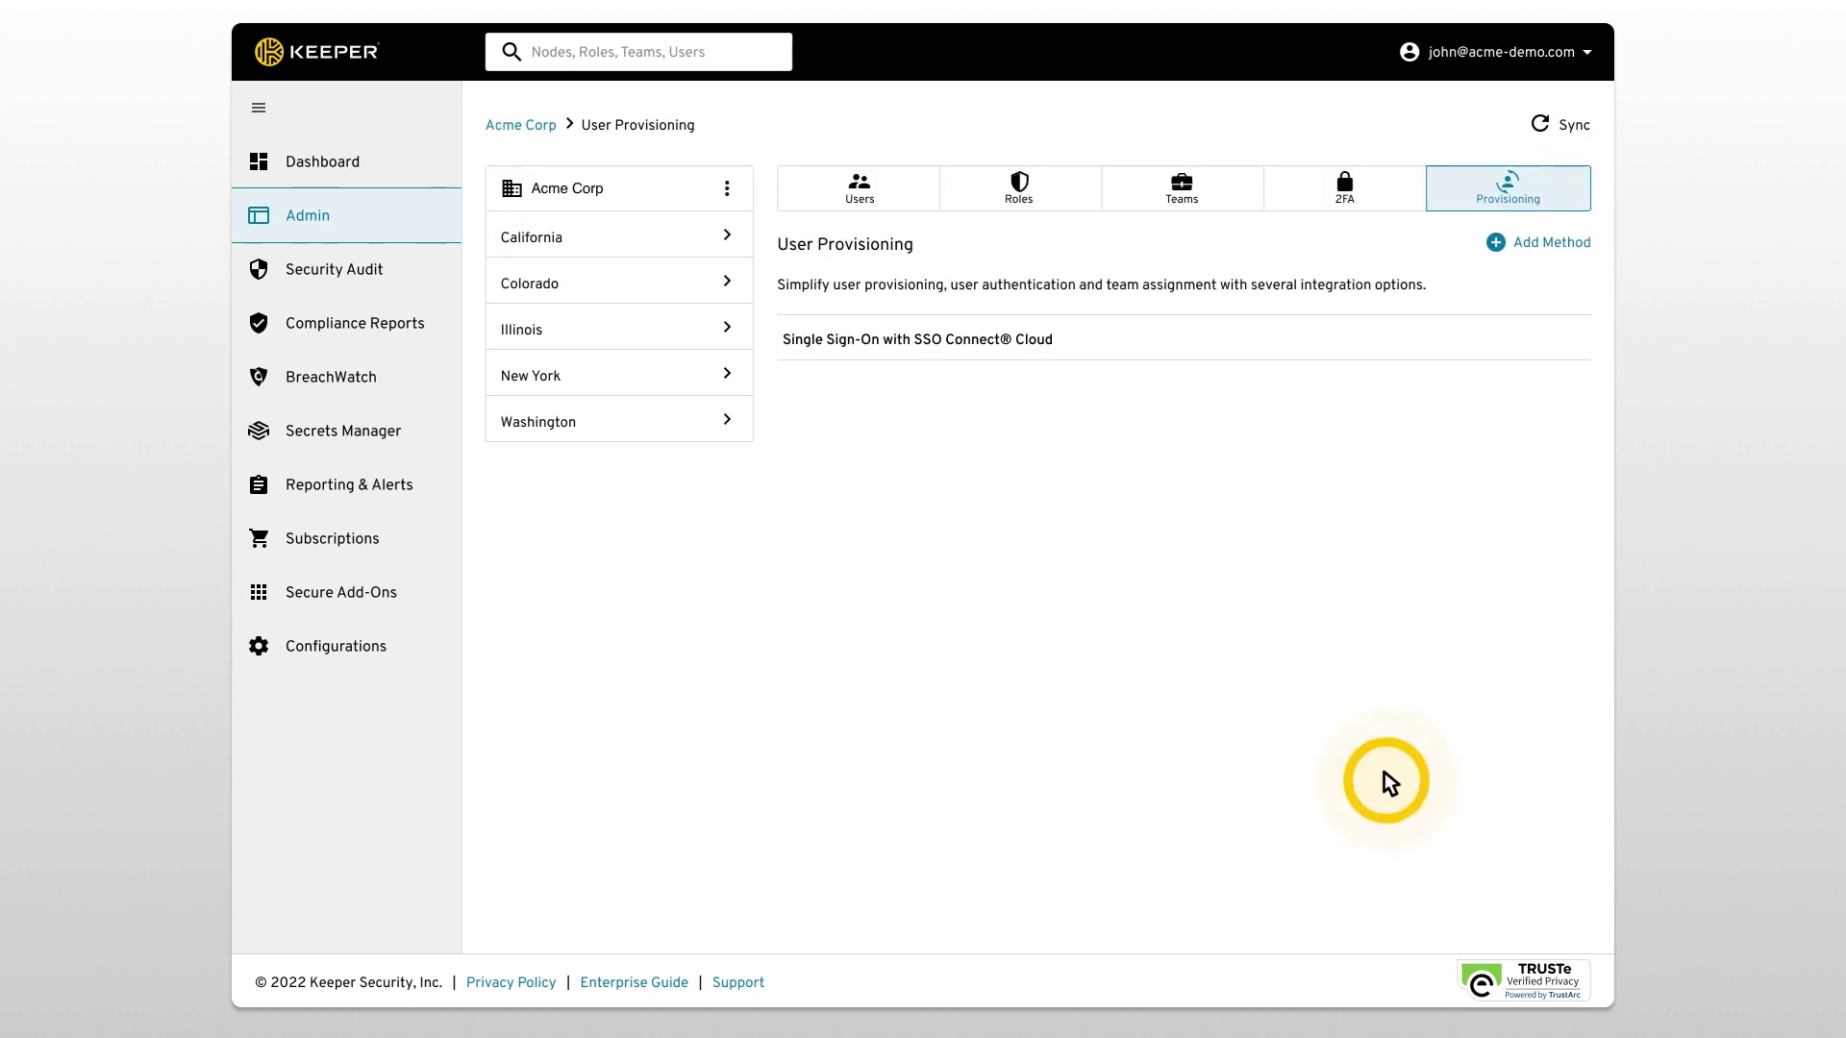
{"action": "left_click", "coordinate": [899, 193]}
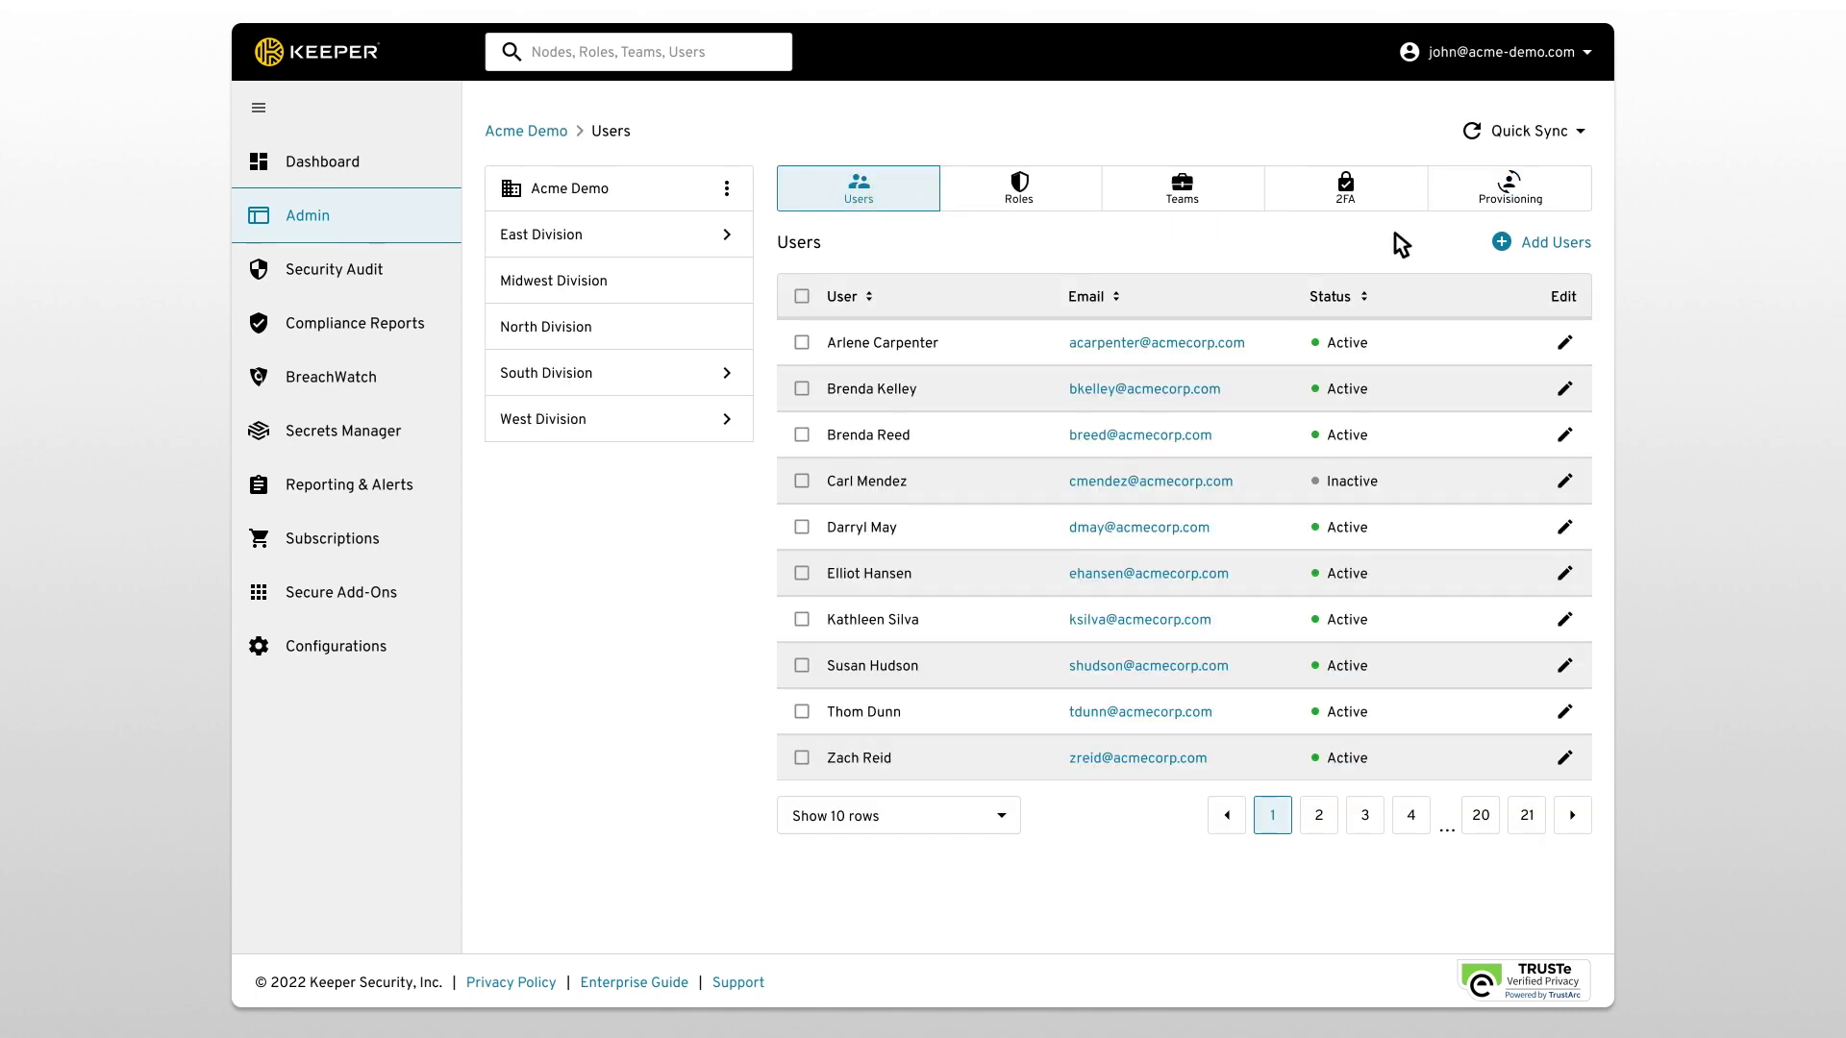
Preview Add Users, then review the Keeper Administrator role's enforcement policies and admin permissions.
{"action": "left_click", "coordinate": [1502, 243]}
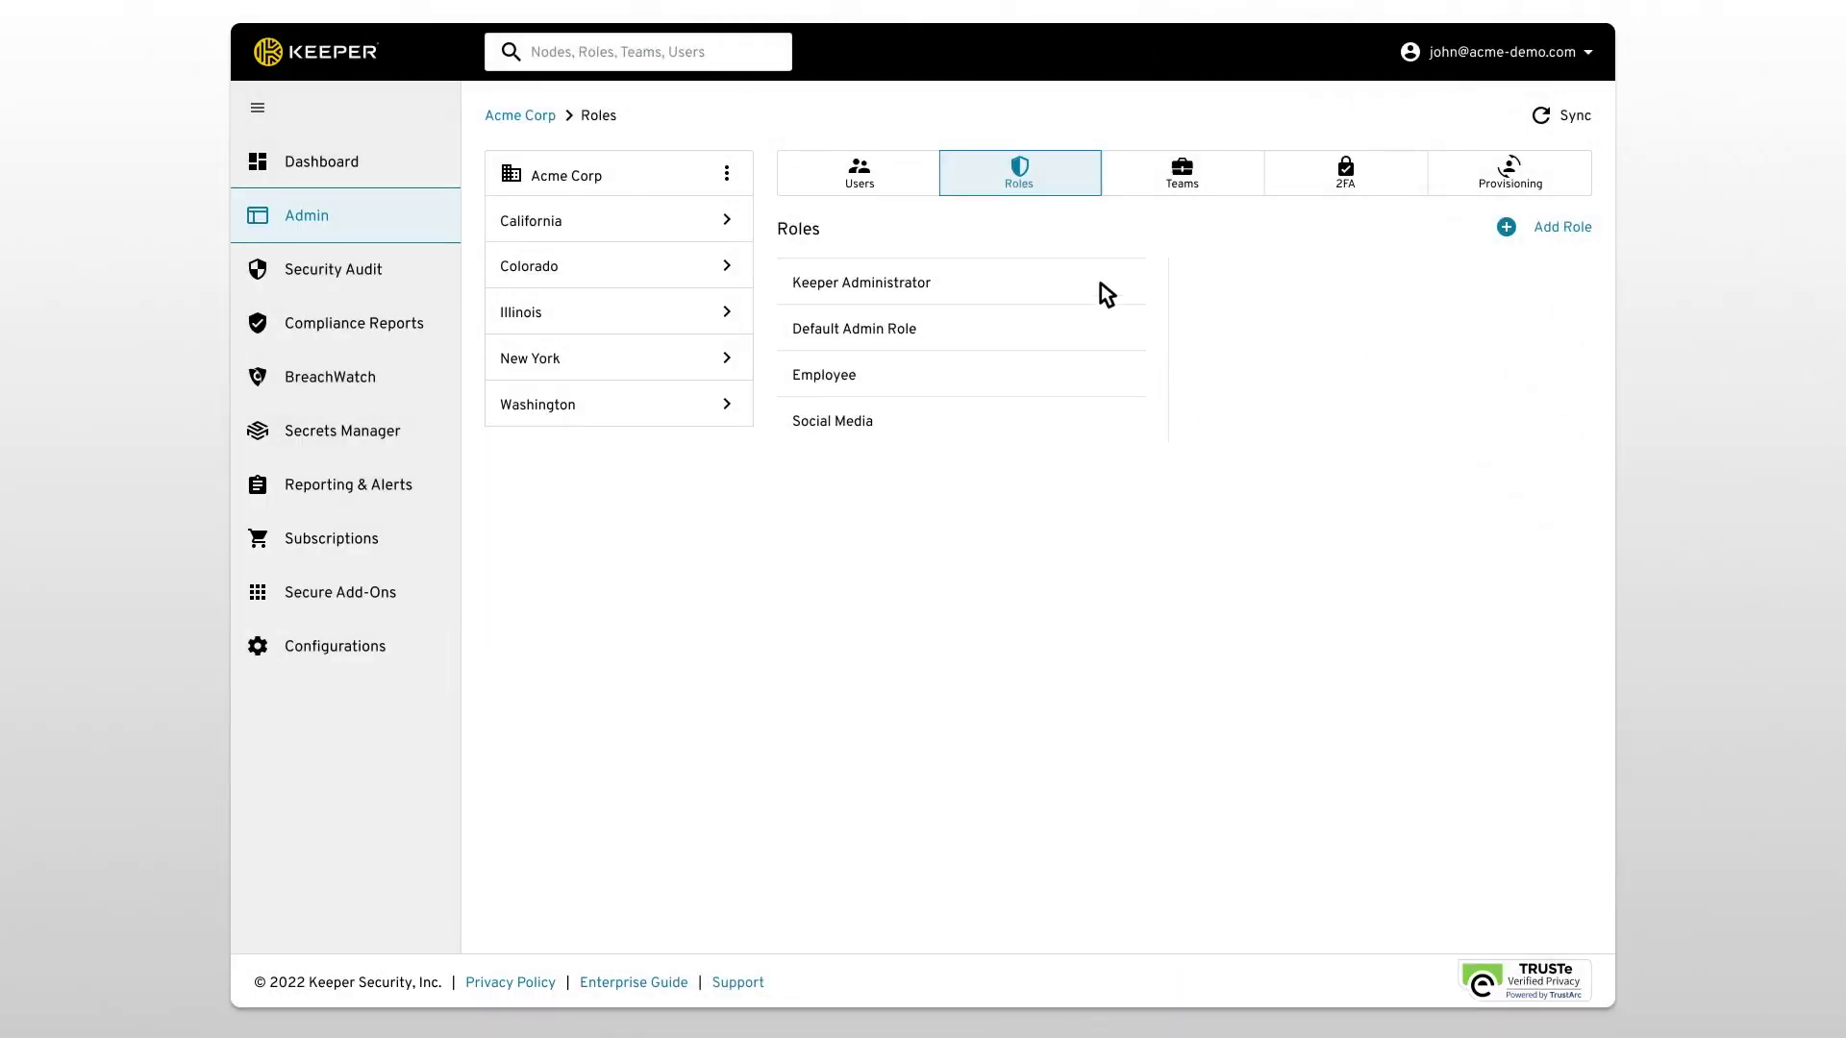
{"action": "left_click", "coordinate": [1104, 288]}
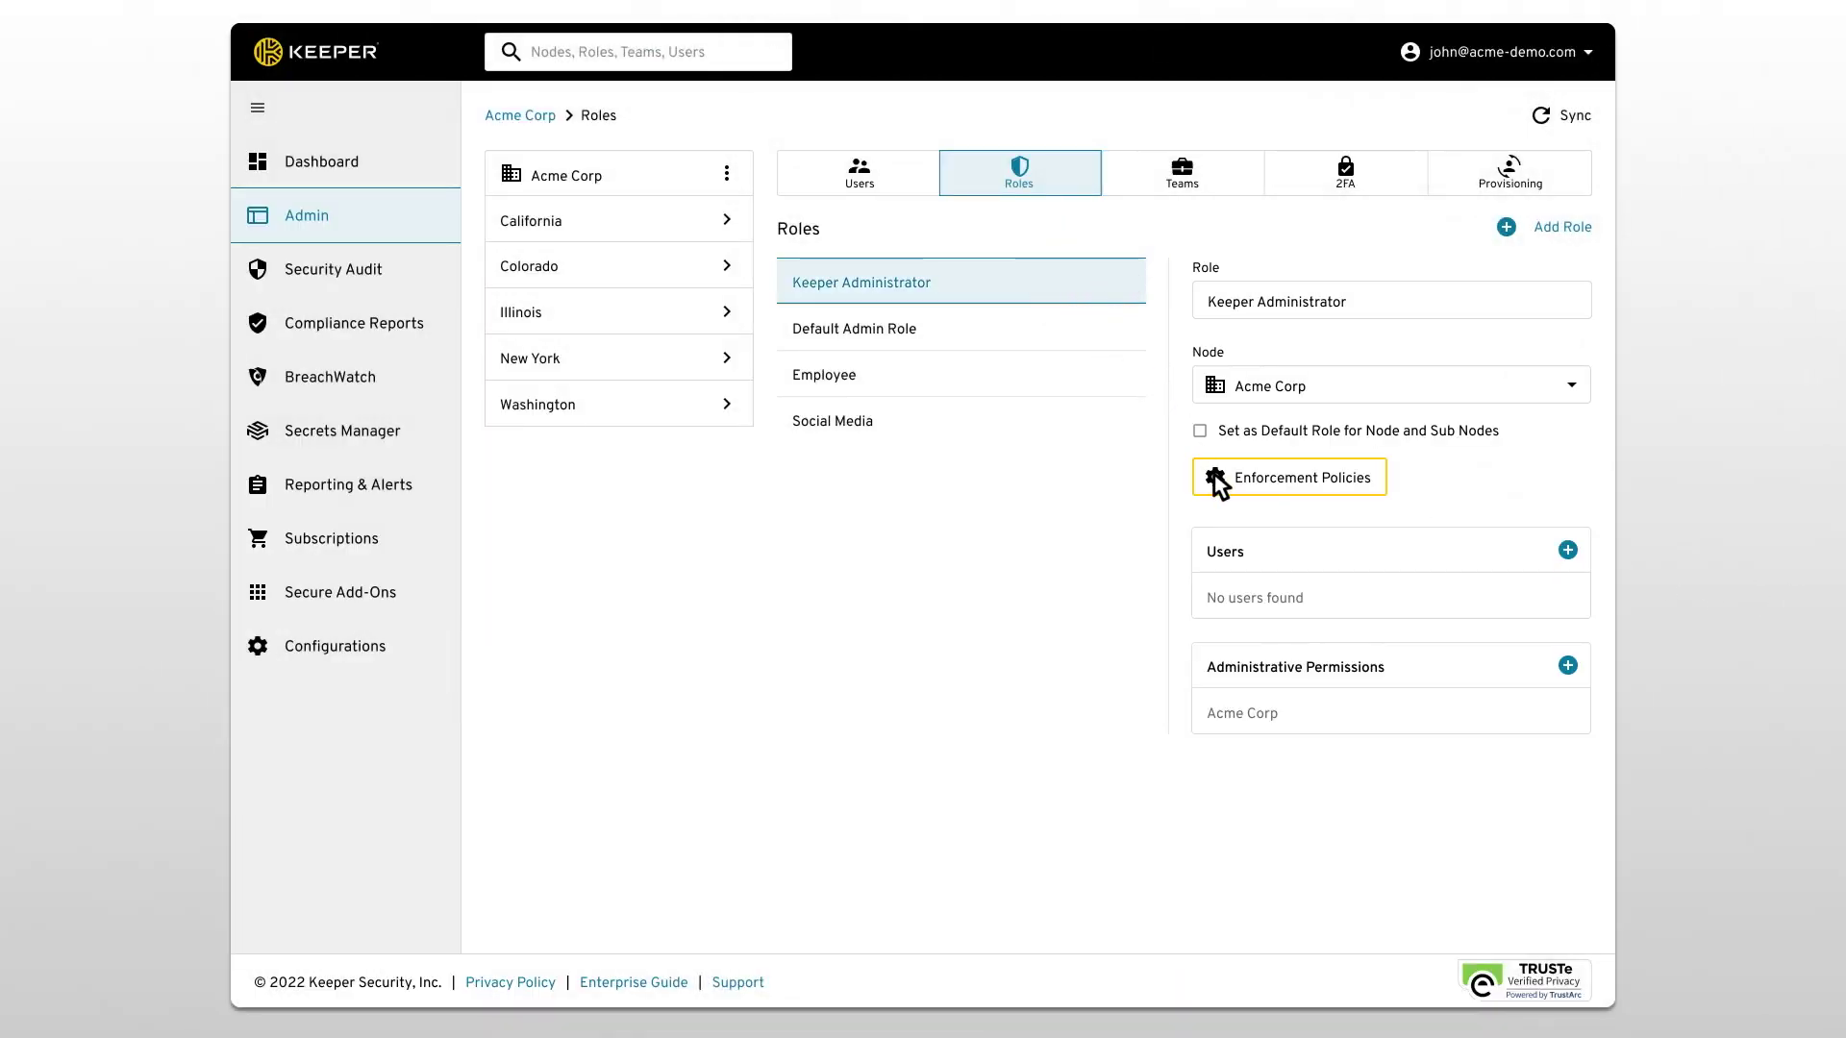
{"action": "left_click", "coordinate": [1219, 481]}
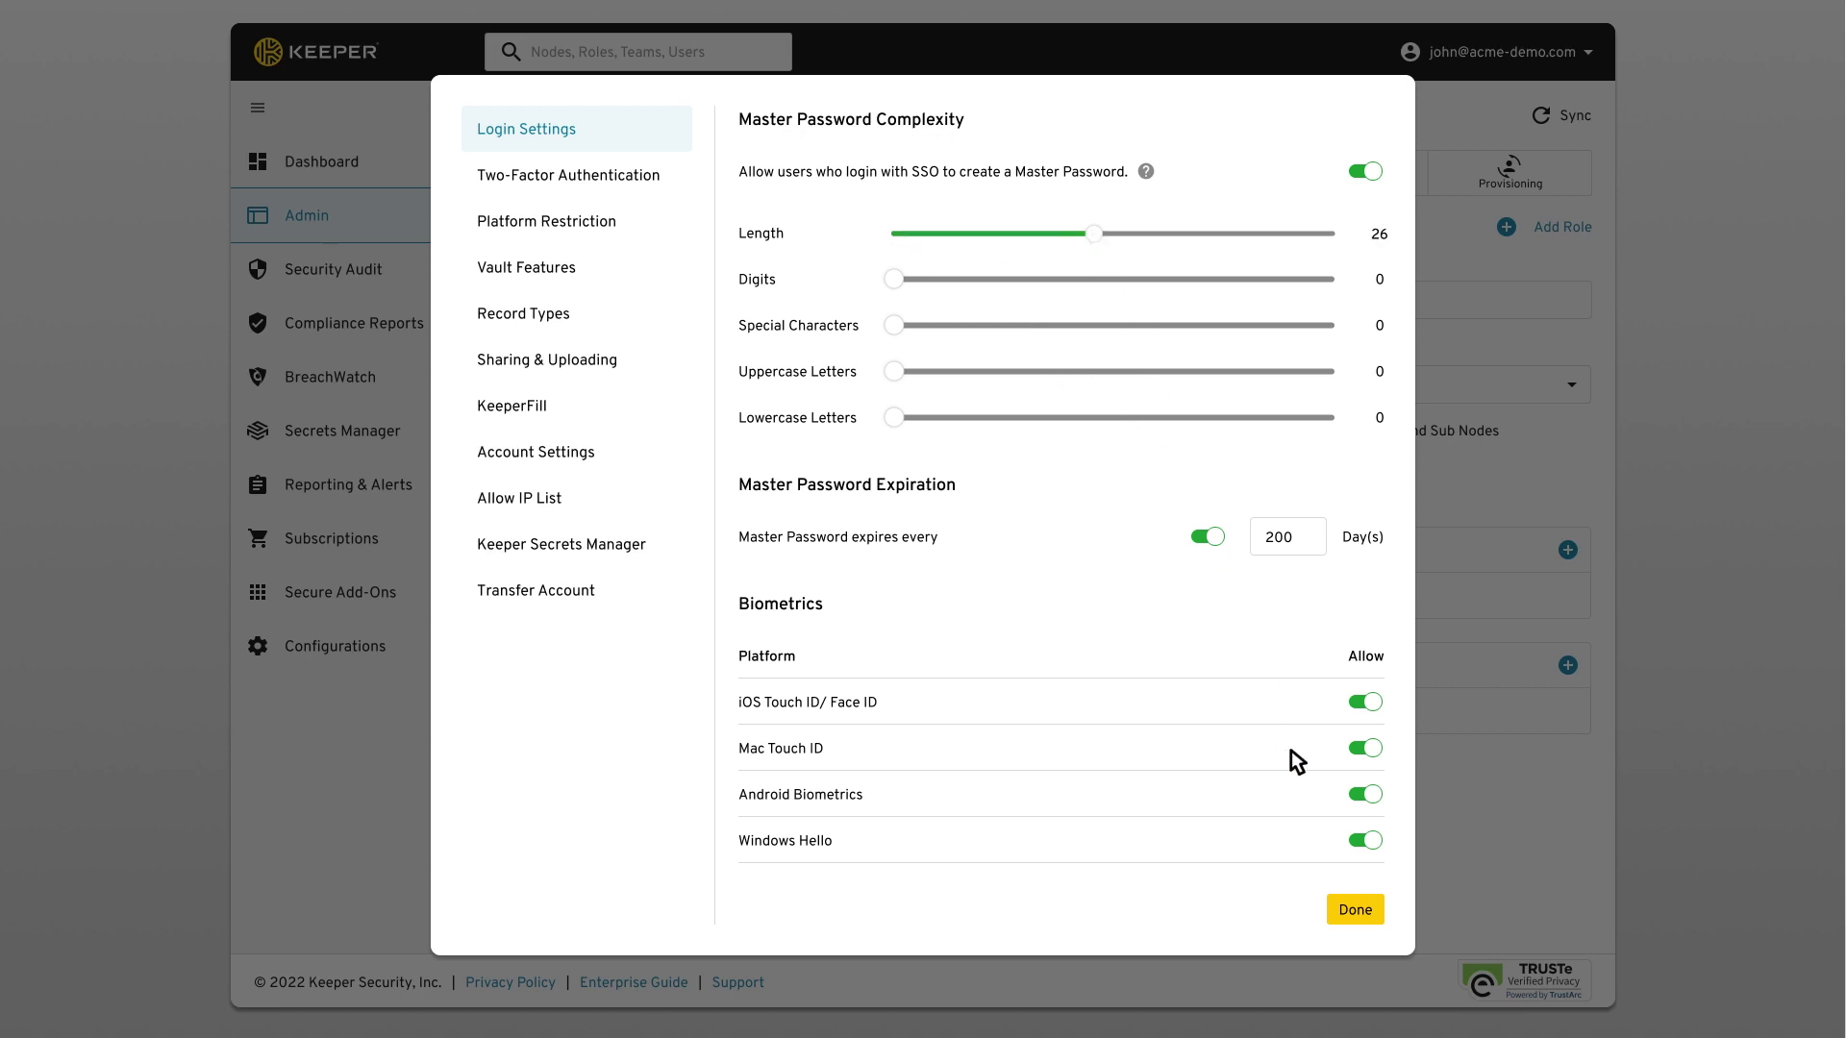
{"action": "left_click", "coordinate": [1354, 910]}
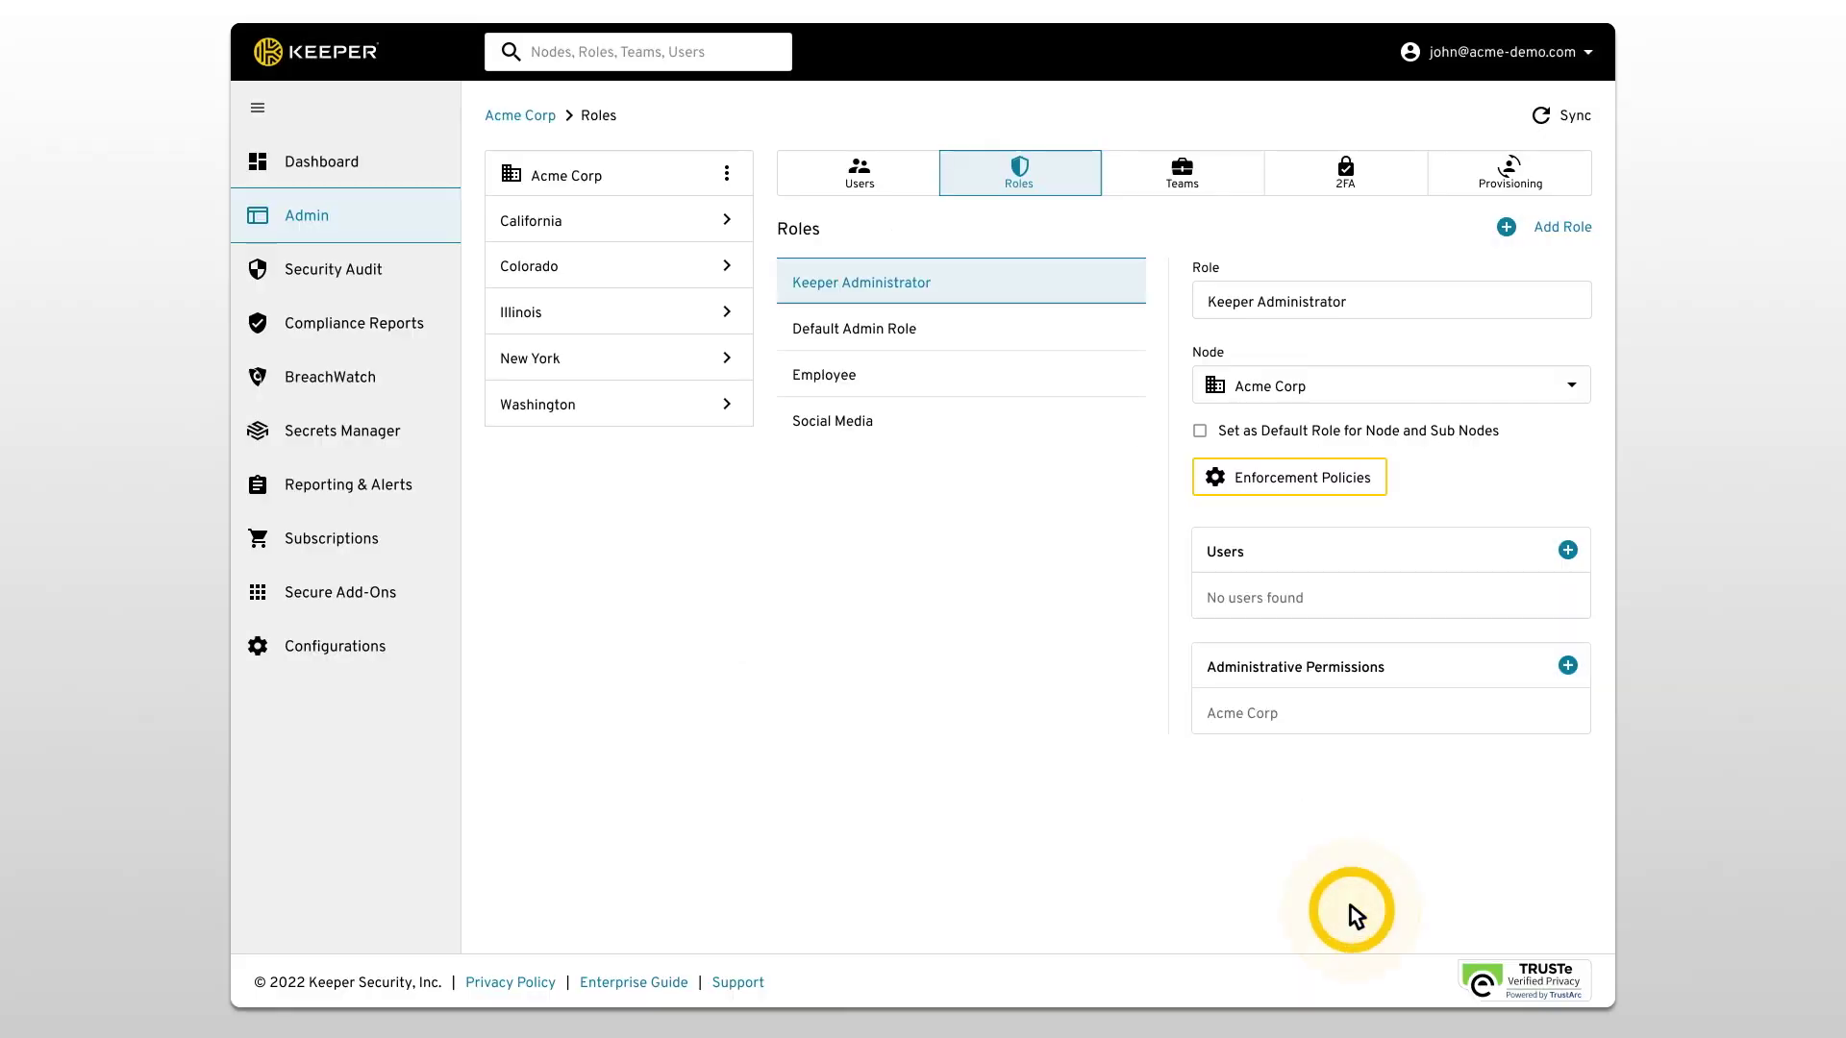
{"action": "left_click", "coordinate": [1567, 666]}
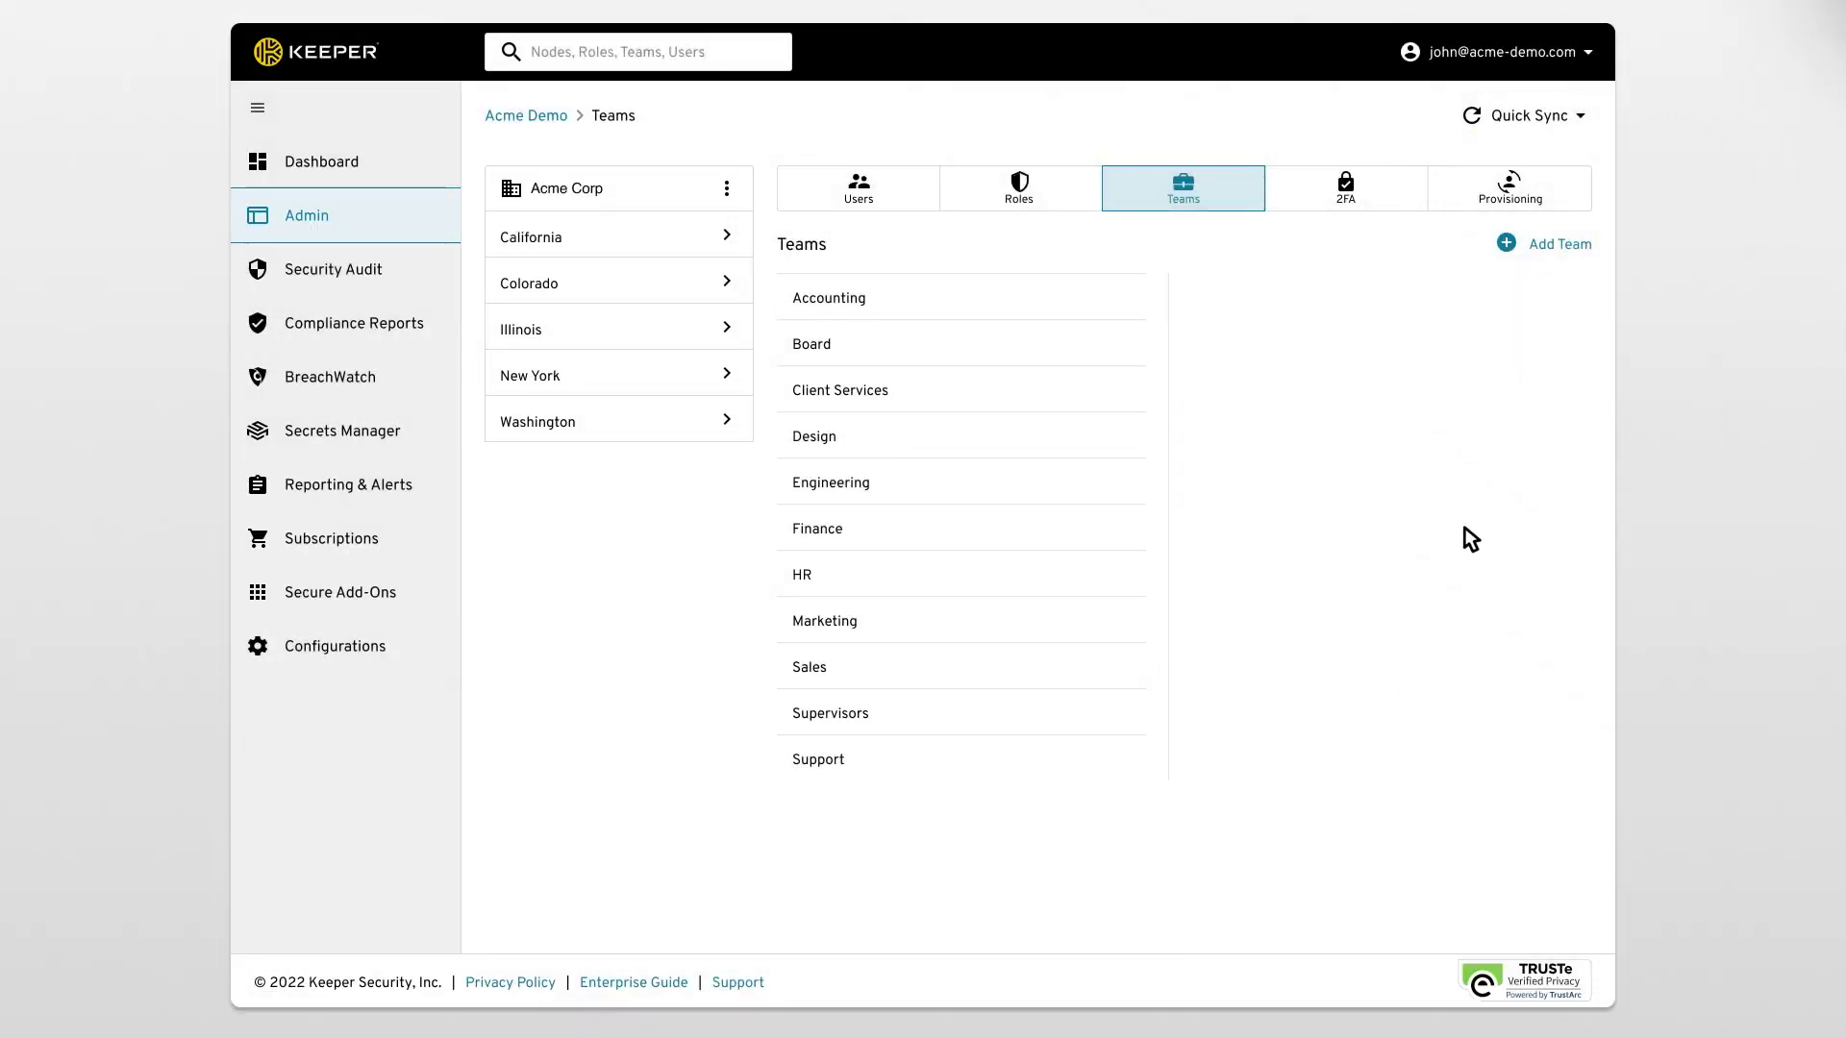
Add Carl Charlie, Donald Dillon and Ed Ellis to the Accounting team.
{"action": "left_click", "coordinate": [1101, 296]}
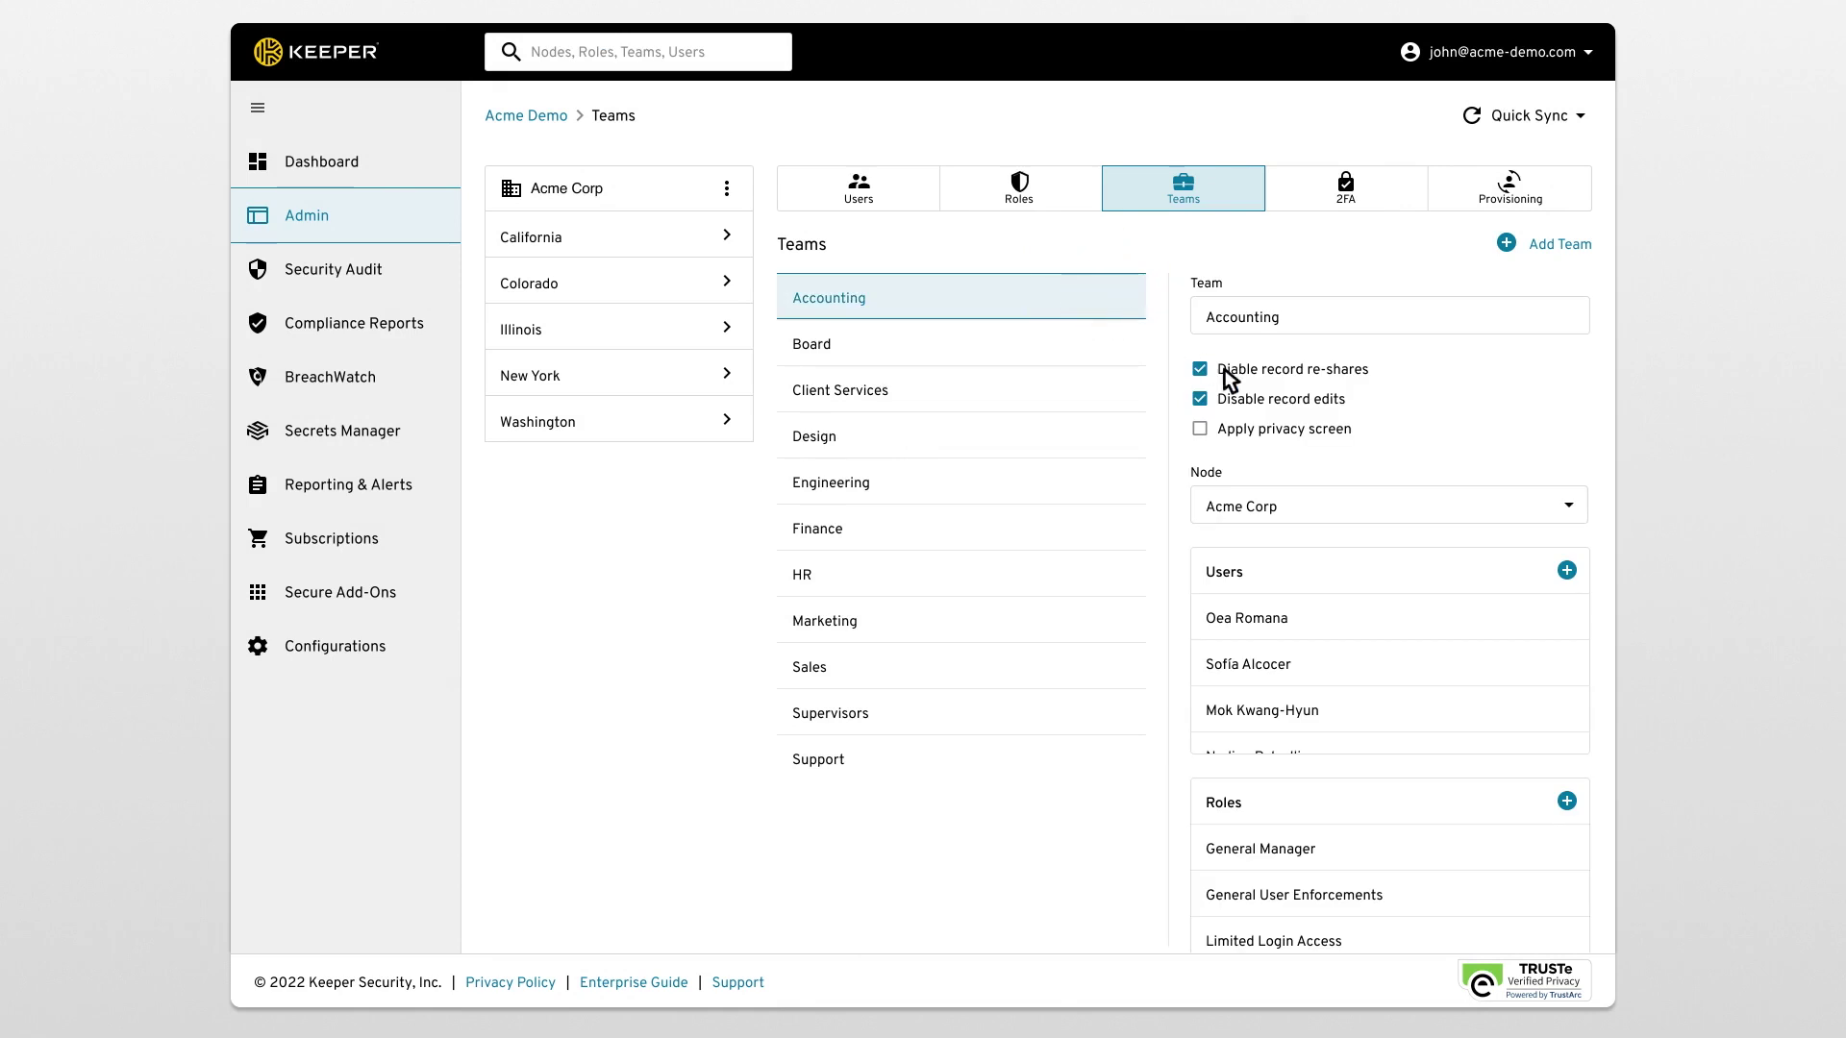
{"action": "left_click", "coordinate": [1567, 573]}
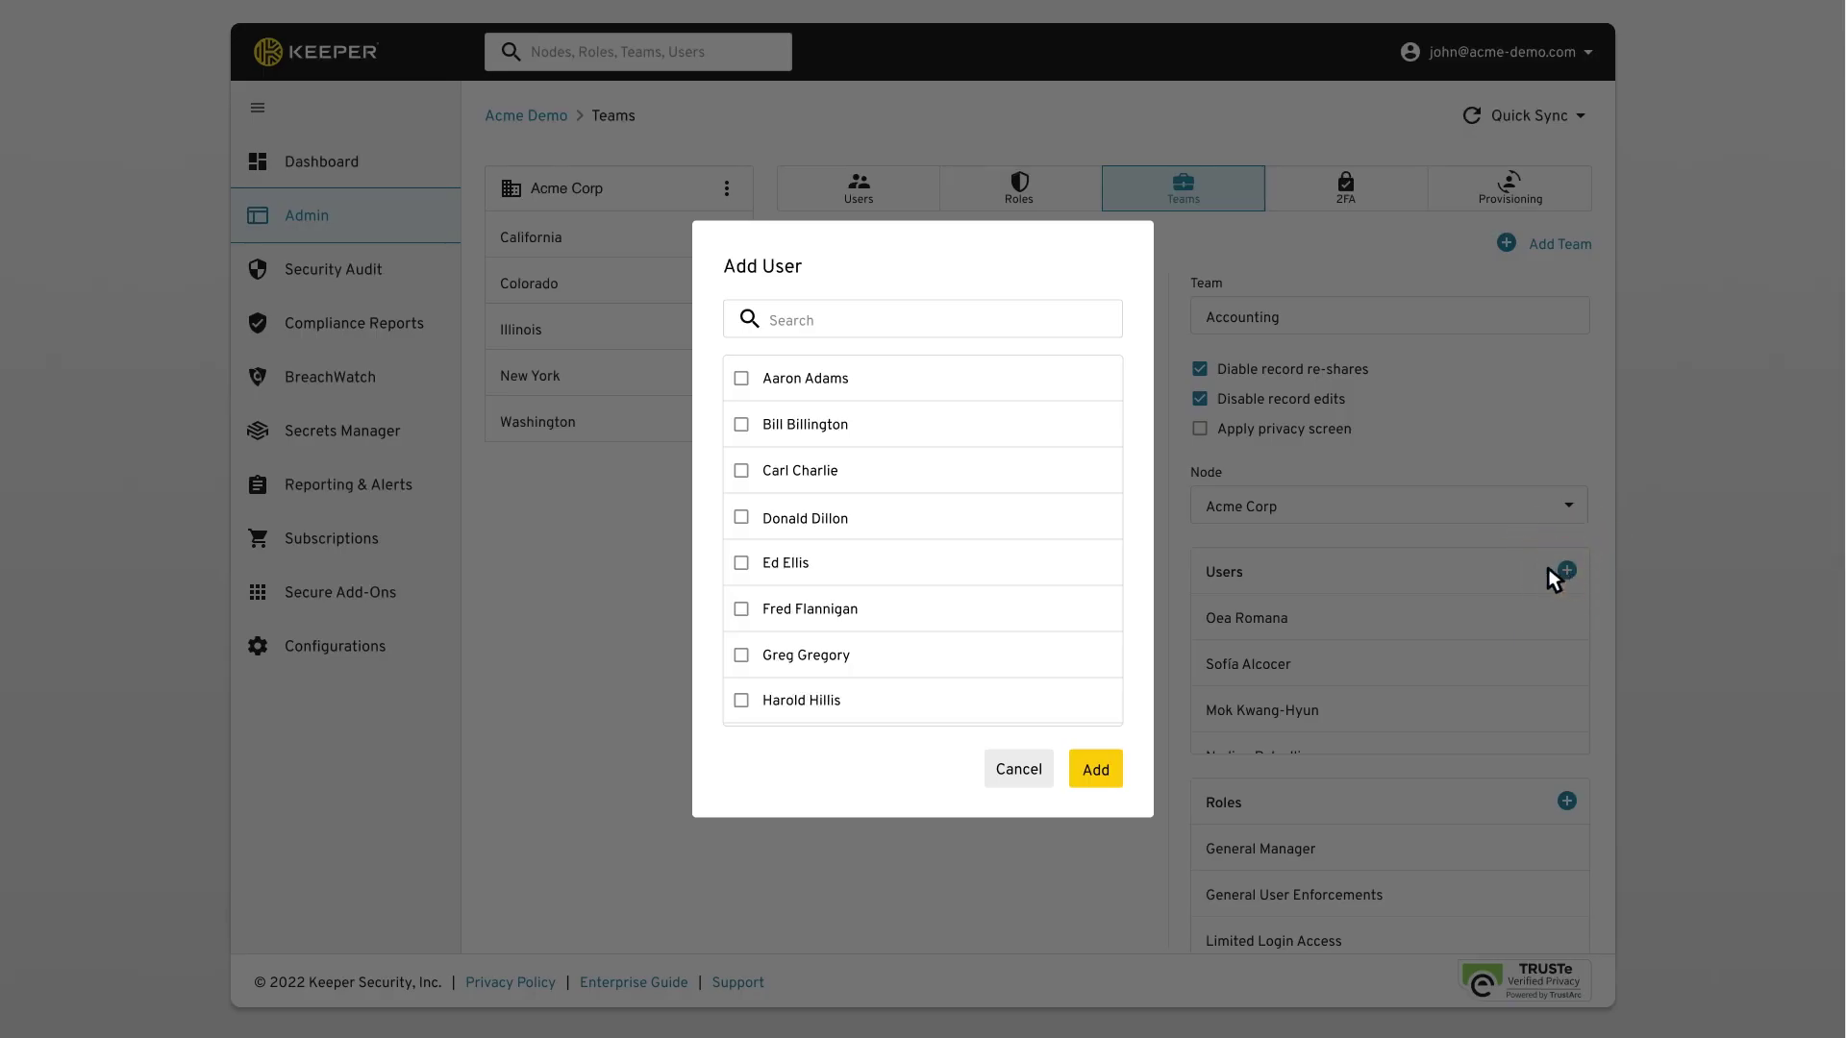
{"action": "left_click", "coordinate": [741, 470]}
{"action": "left_click", "coordinate": [741, 517]}
{"action": "left_click", "coordinate": [742, 563]}
{"action": "left_click", "coordinate": [1096, 771]}
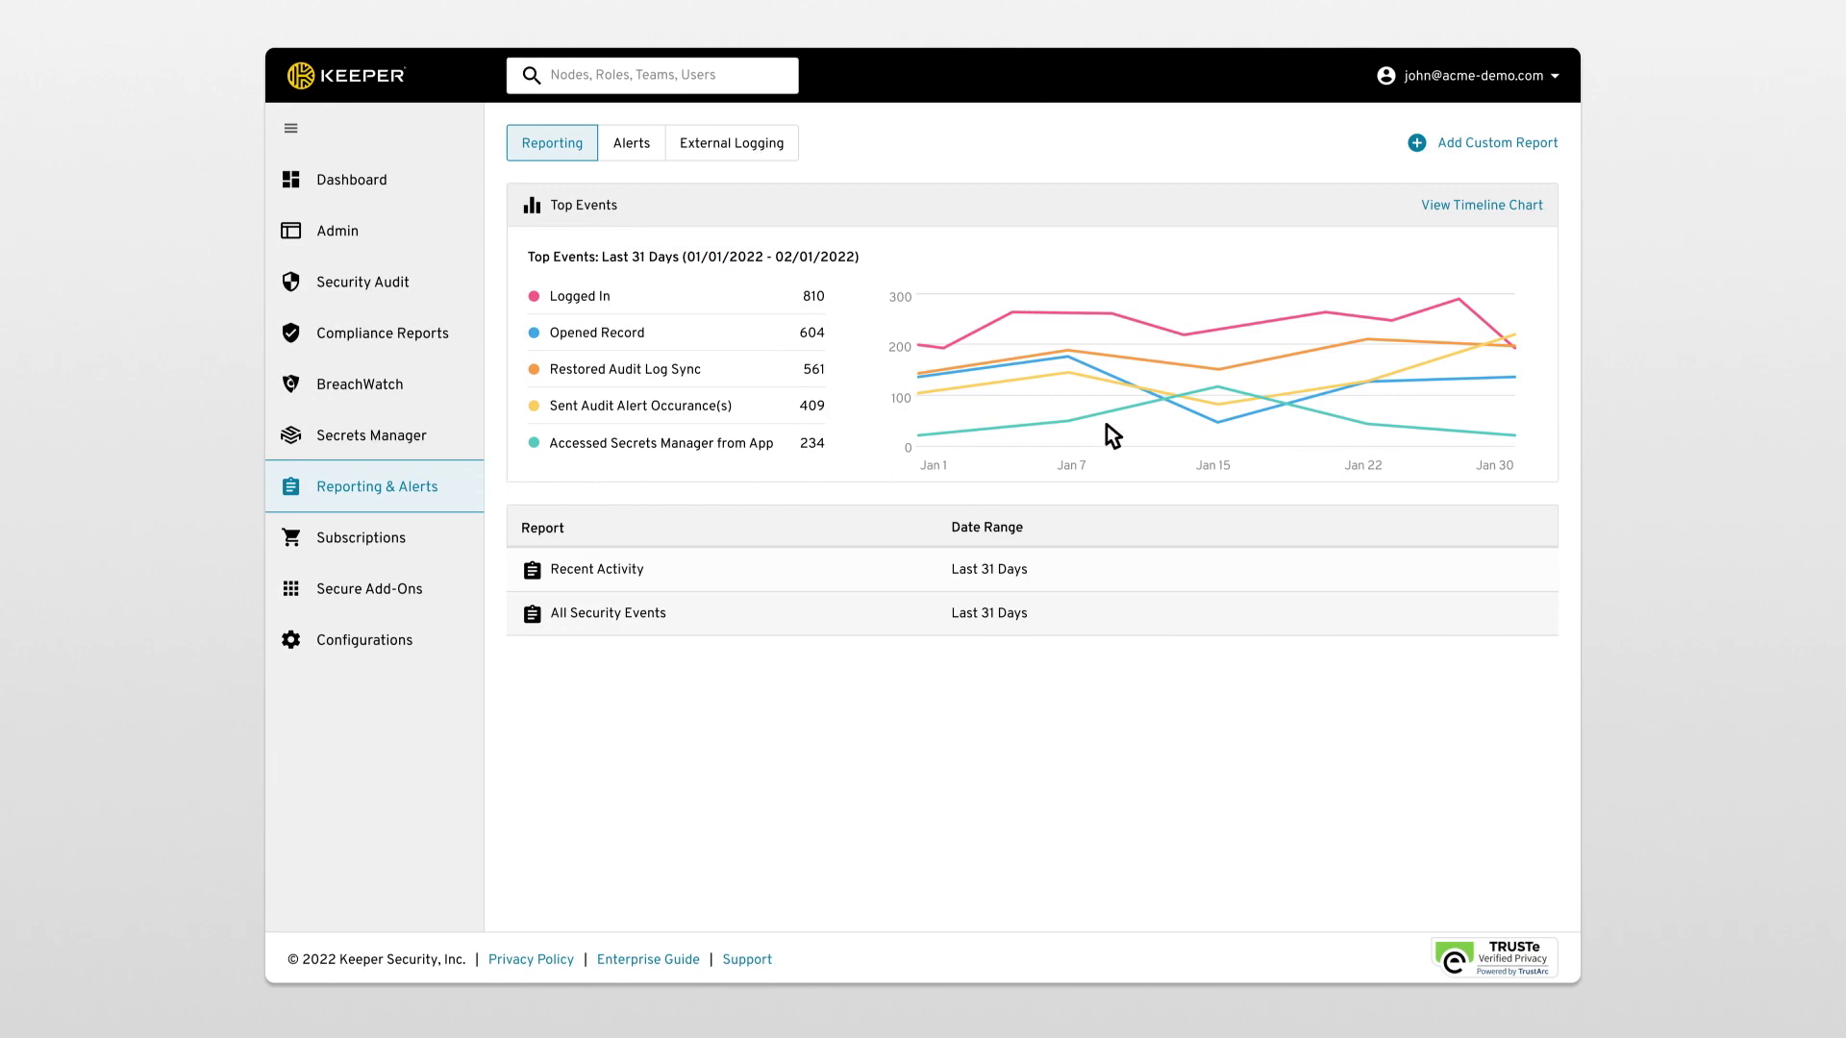
{"action": "left_click", "coordinate": [1481, 206]}
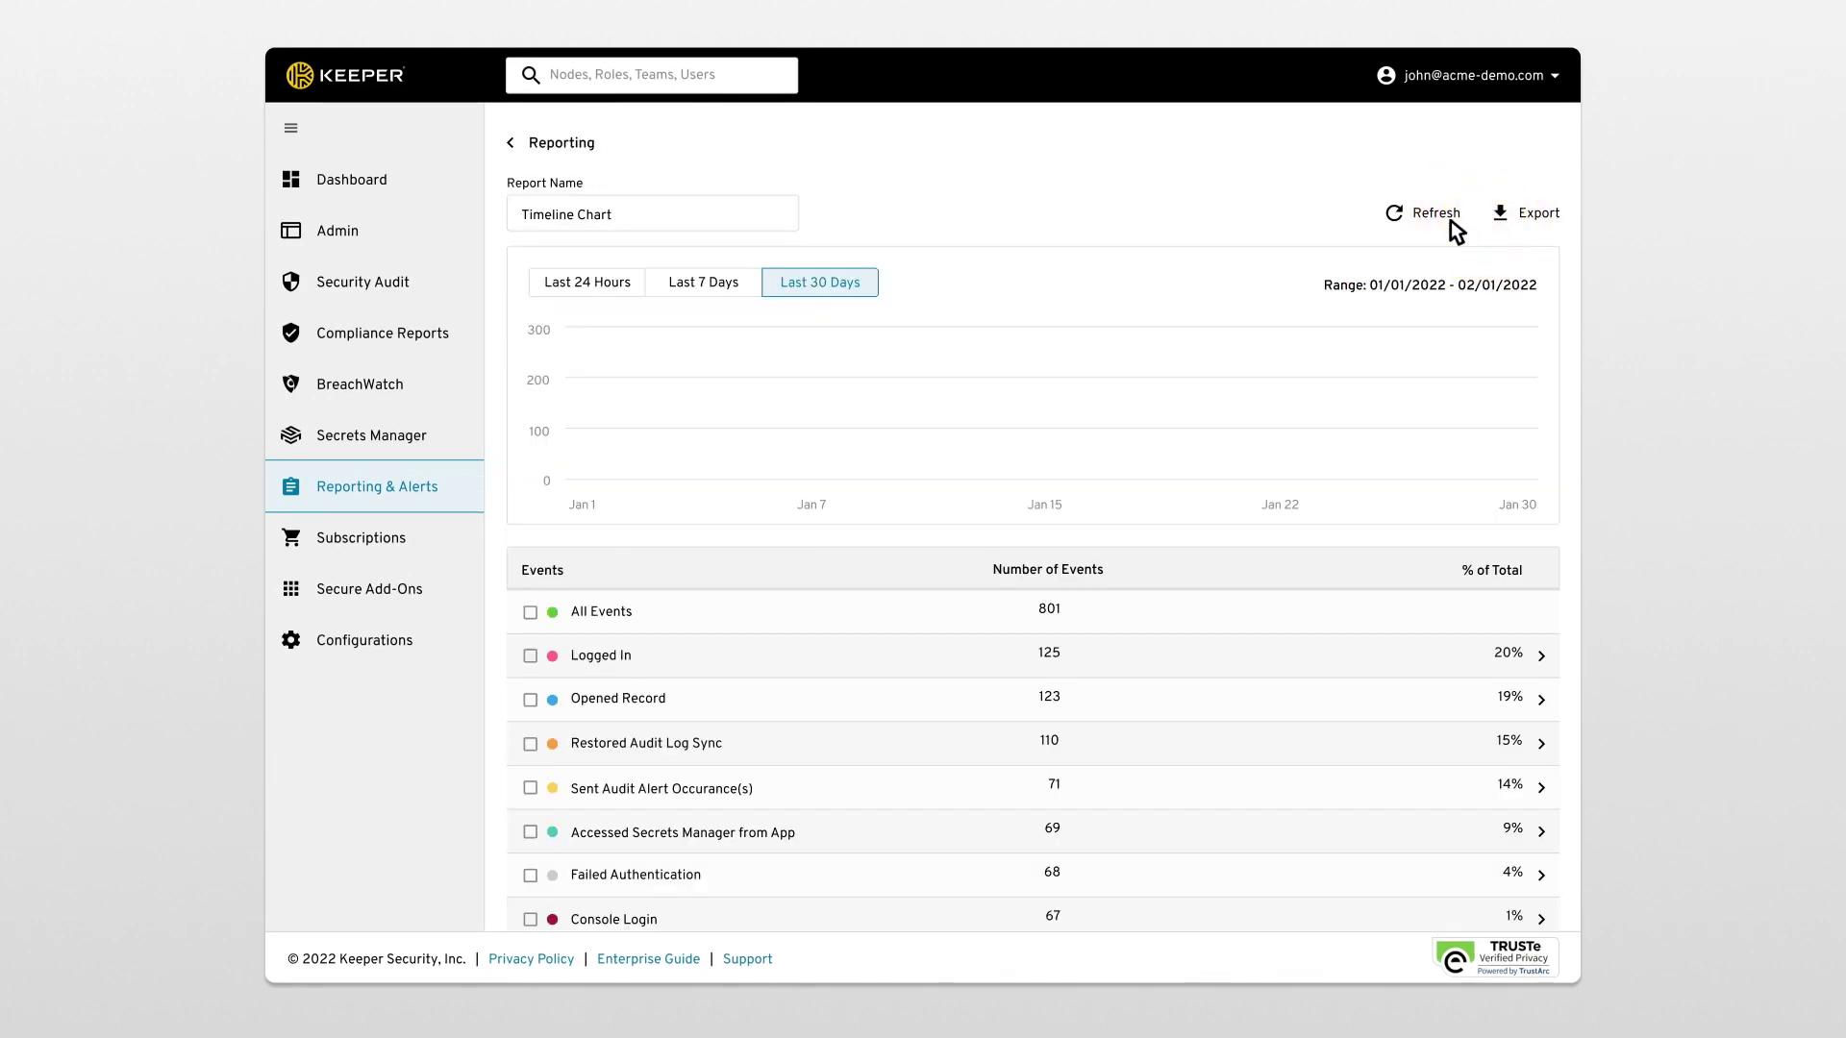
{"action": "left_click", "coordinate": [531, 787]}
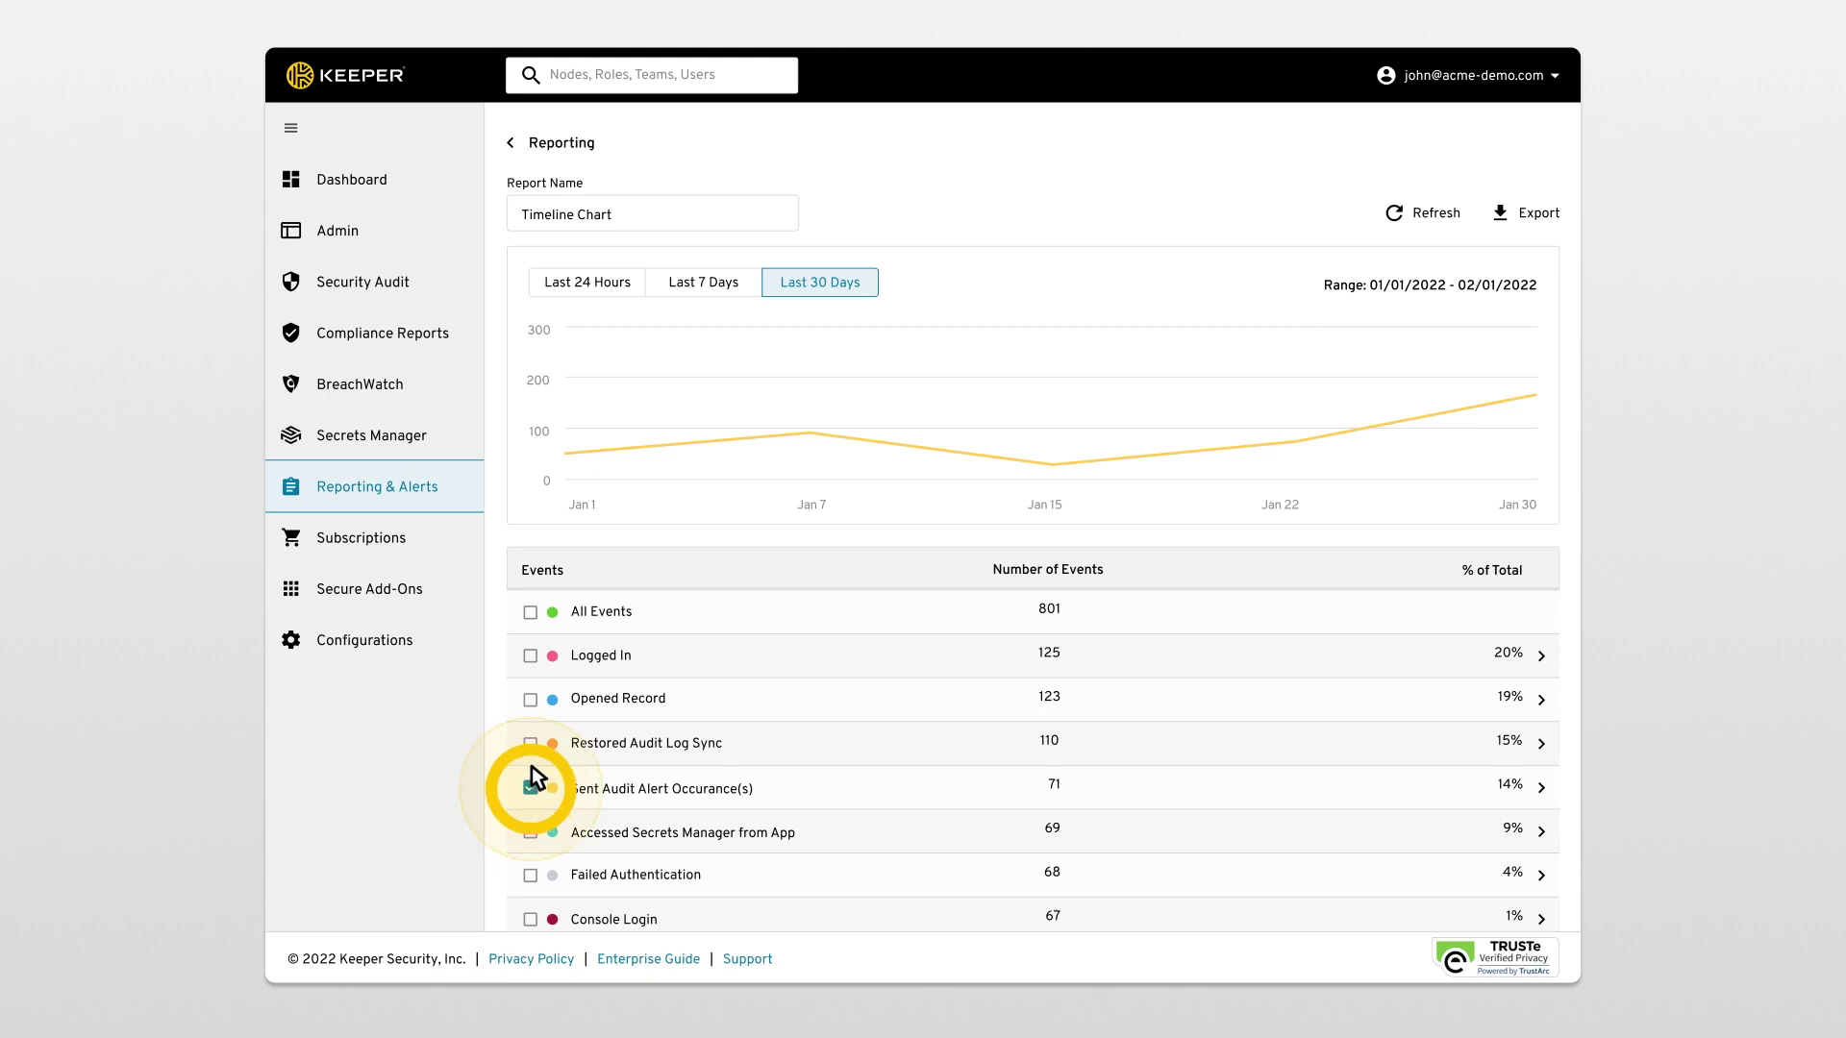
{"action": "left_click", "coordinate": [530, 744]}
{"action": "left_click", "coordinate": [530, 700]}
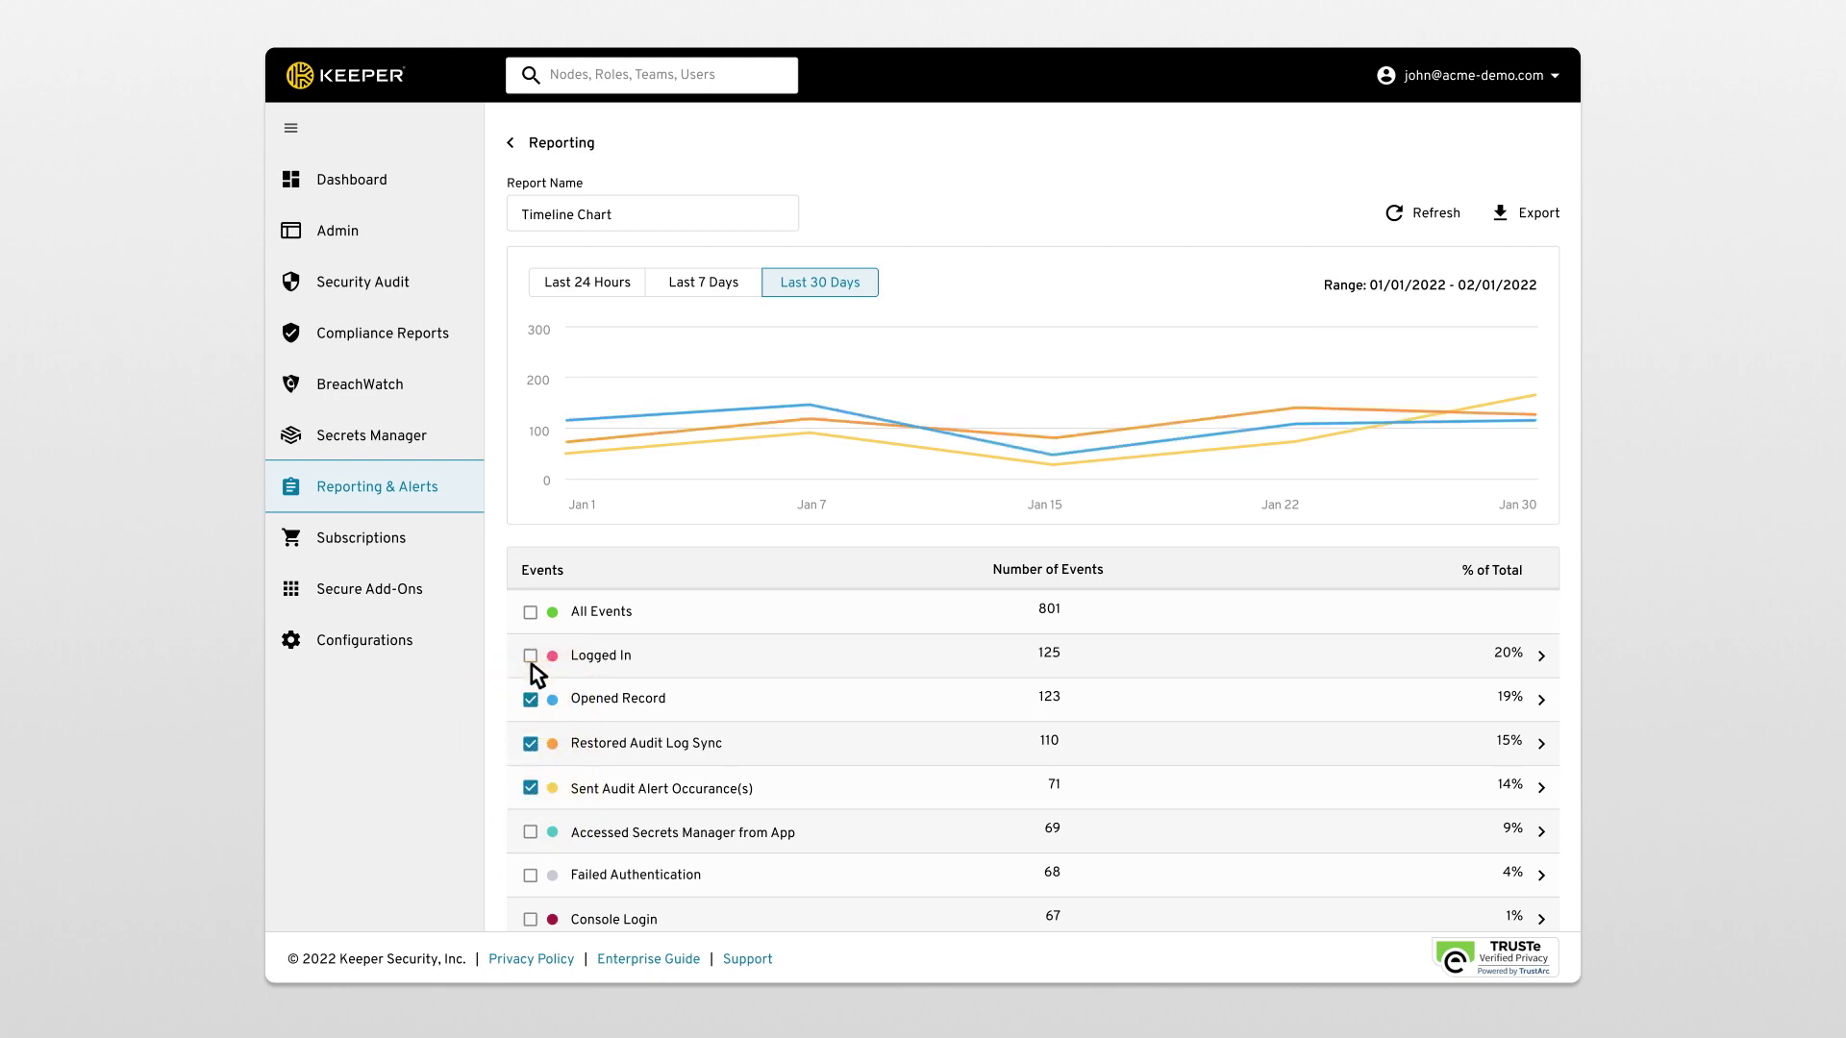
{"action": "left_click", "coordinate": [531, 655]}
{"action": "left_click", "coordinate": [531, 613]}
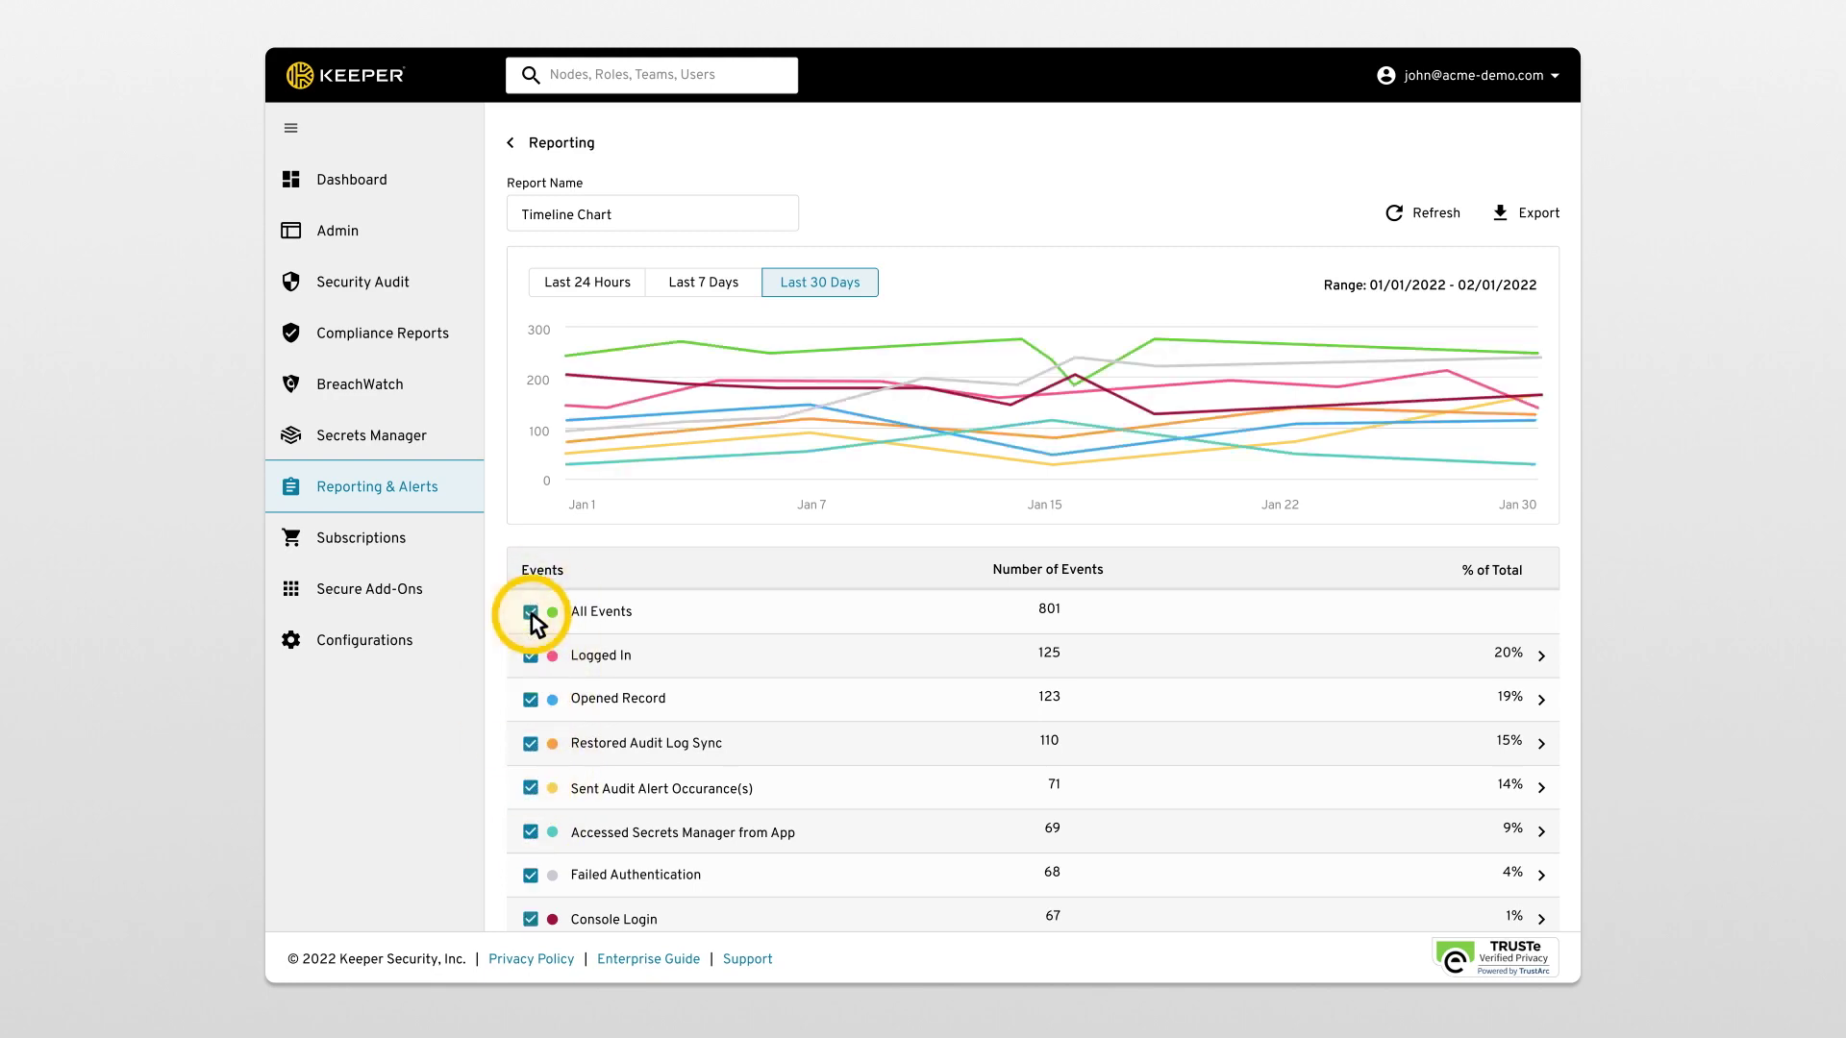
{"action": "left_click", "coordinate": [512, 144]}
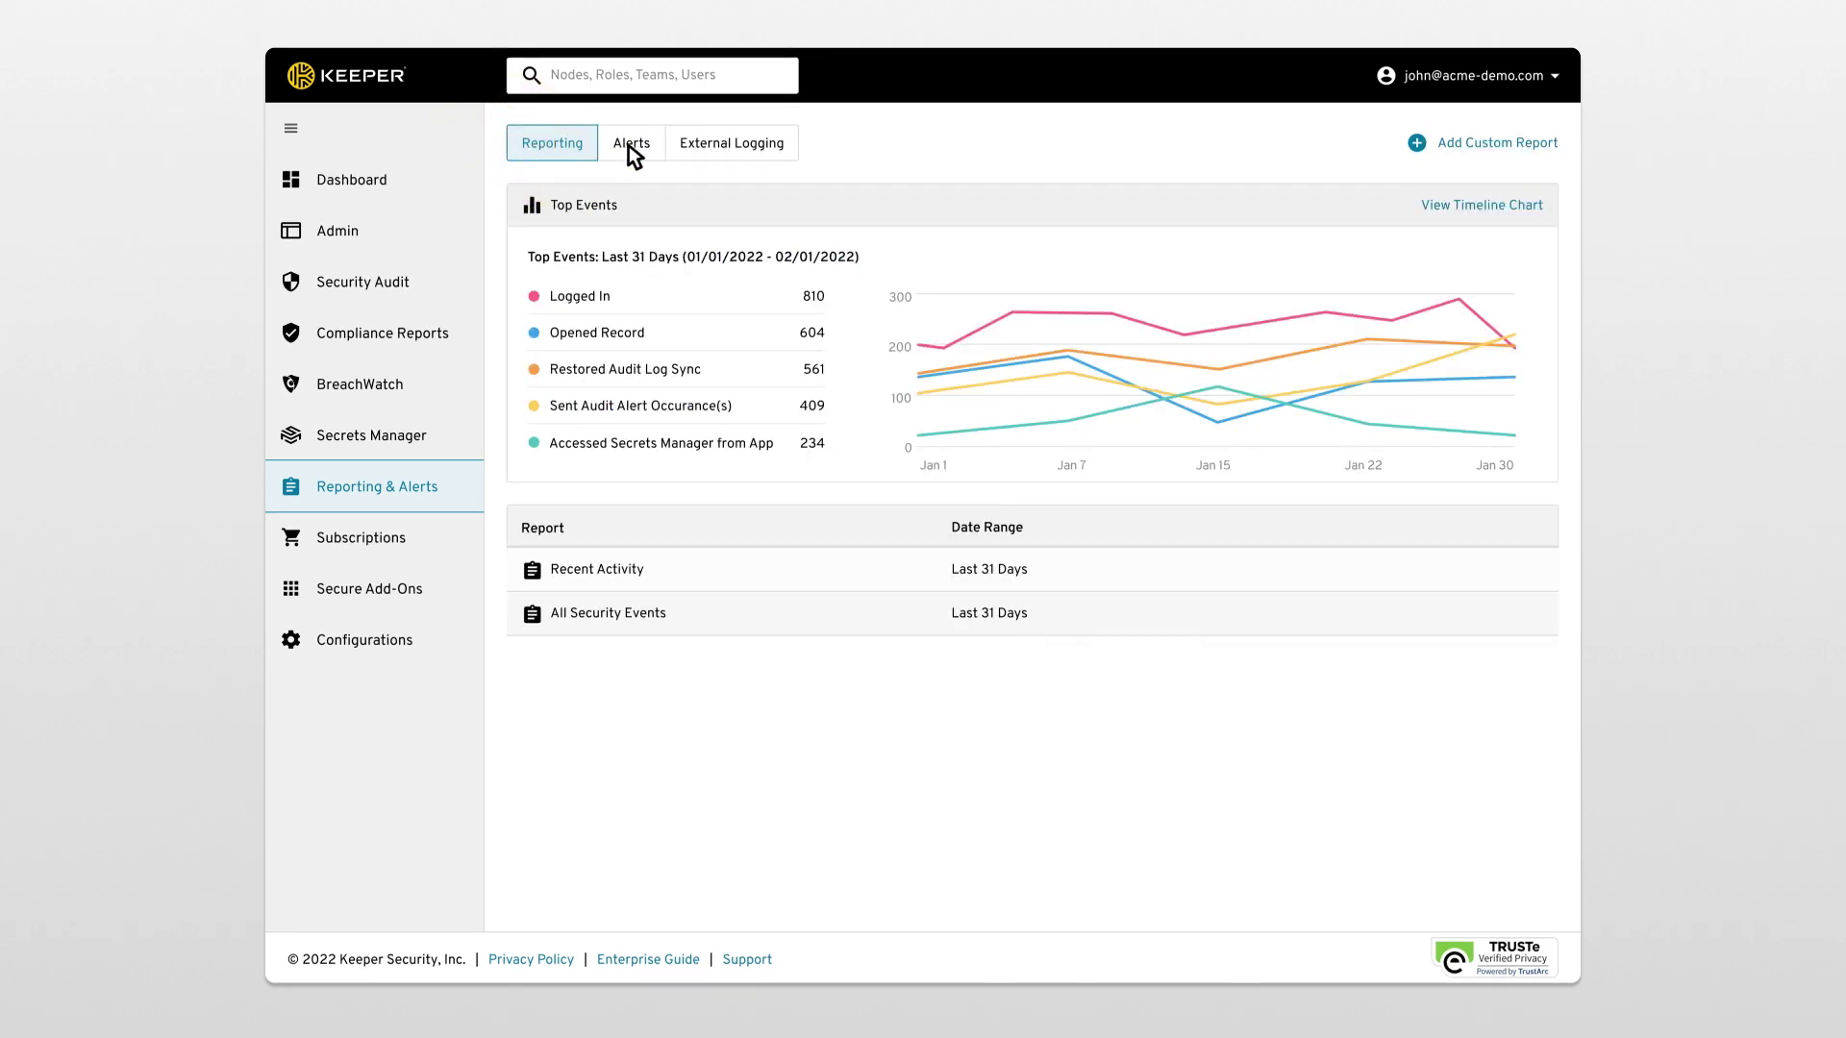
Start a new alert named 'Policy Change' and list its event type categories.
{"action": "left_click", "coordinate": [639, 144]}
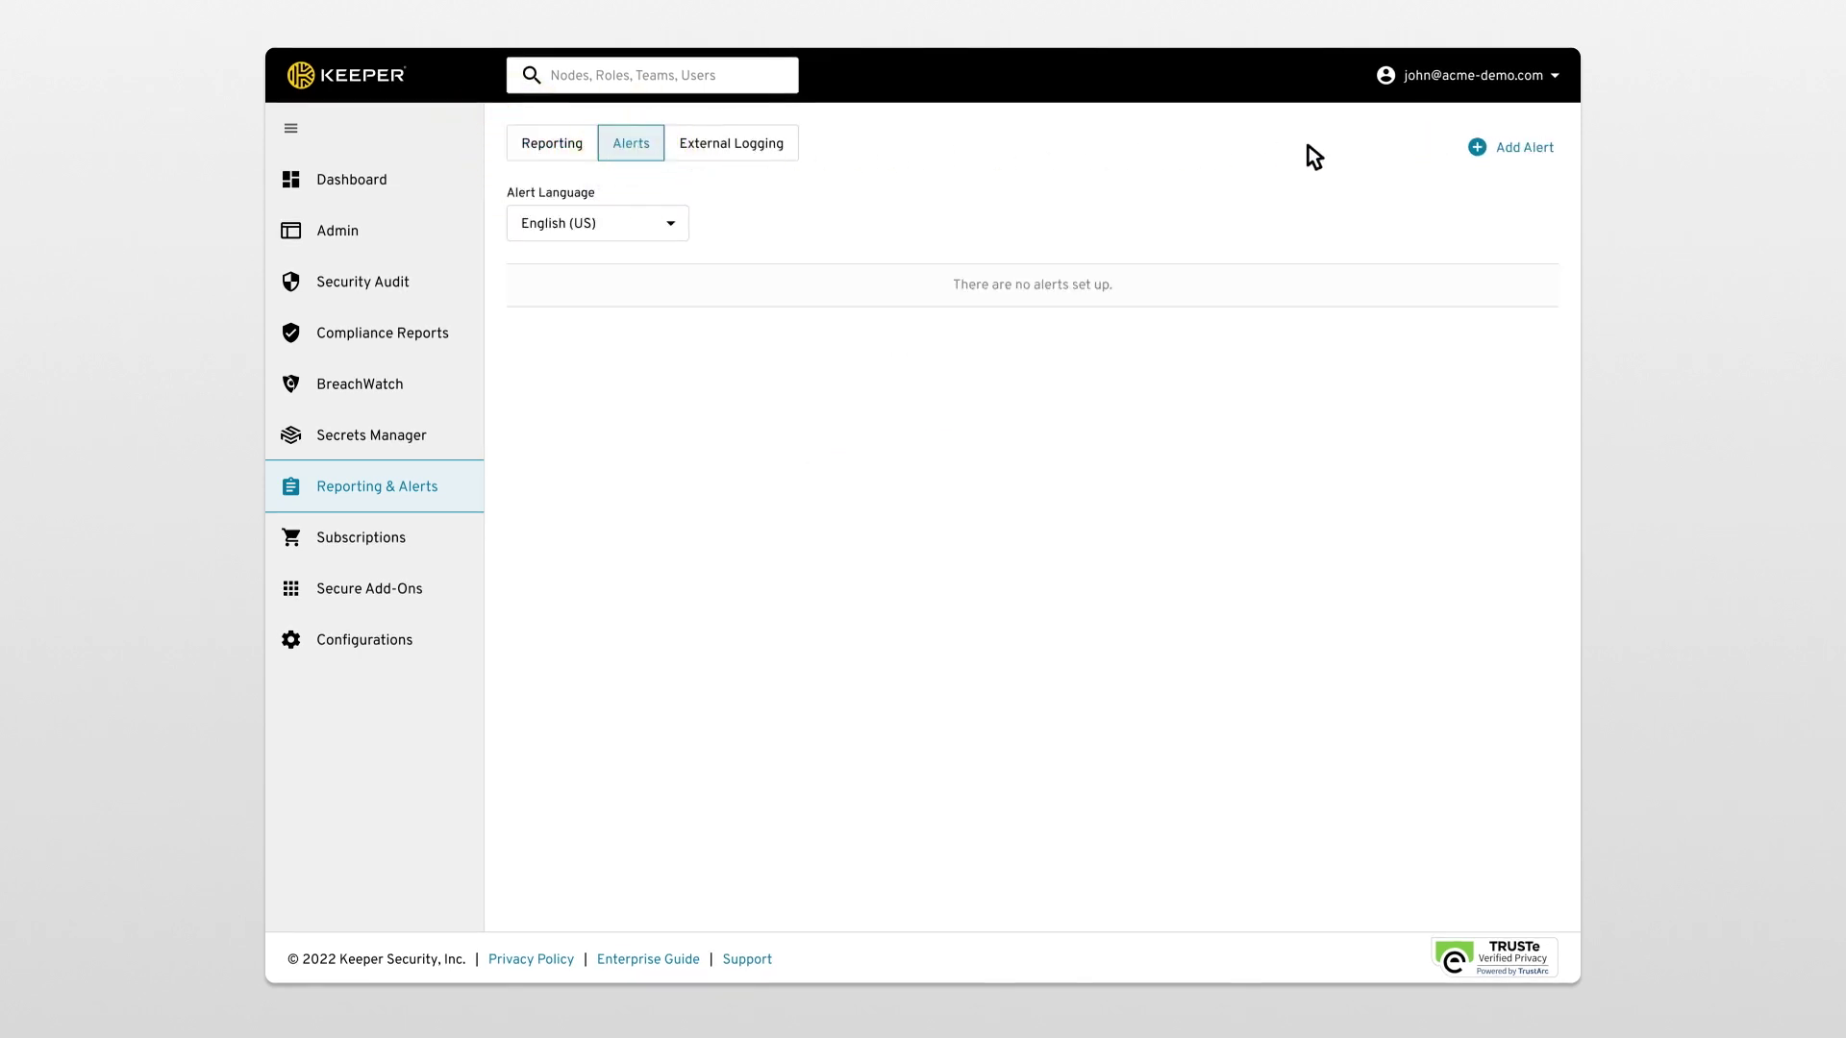
{"action": "left_click", "coordinate": [1478, 149]}
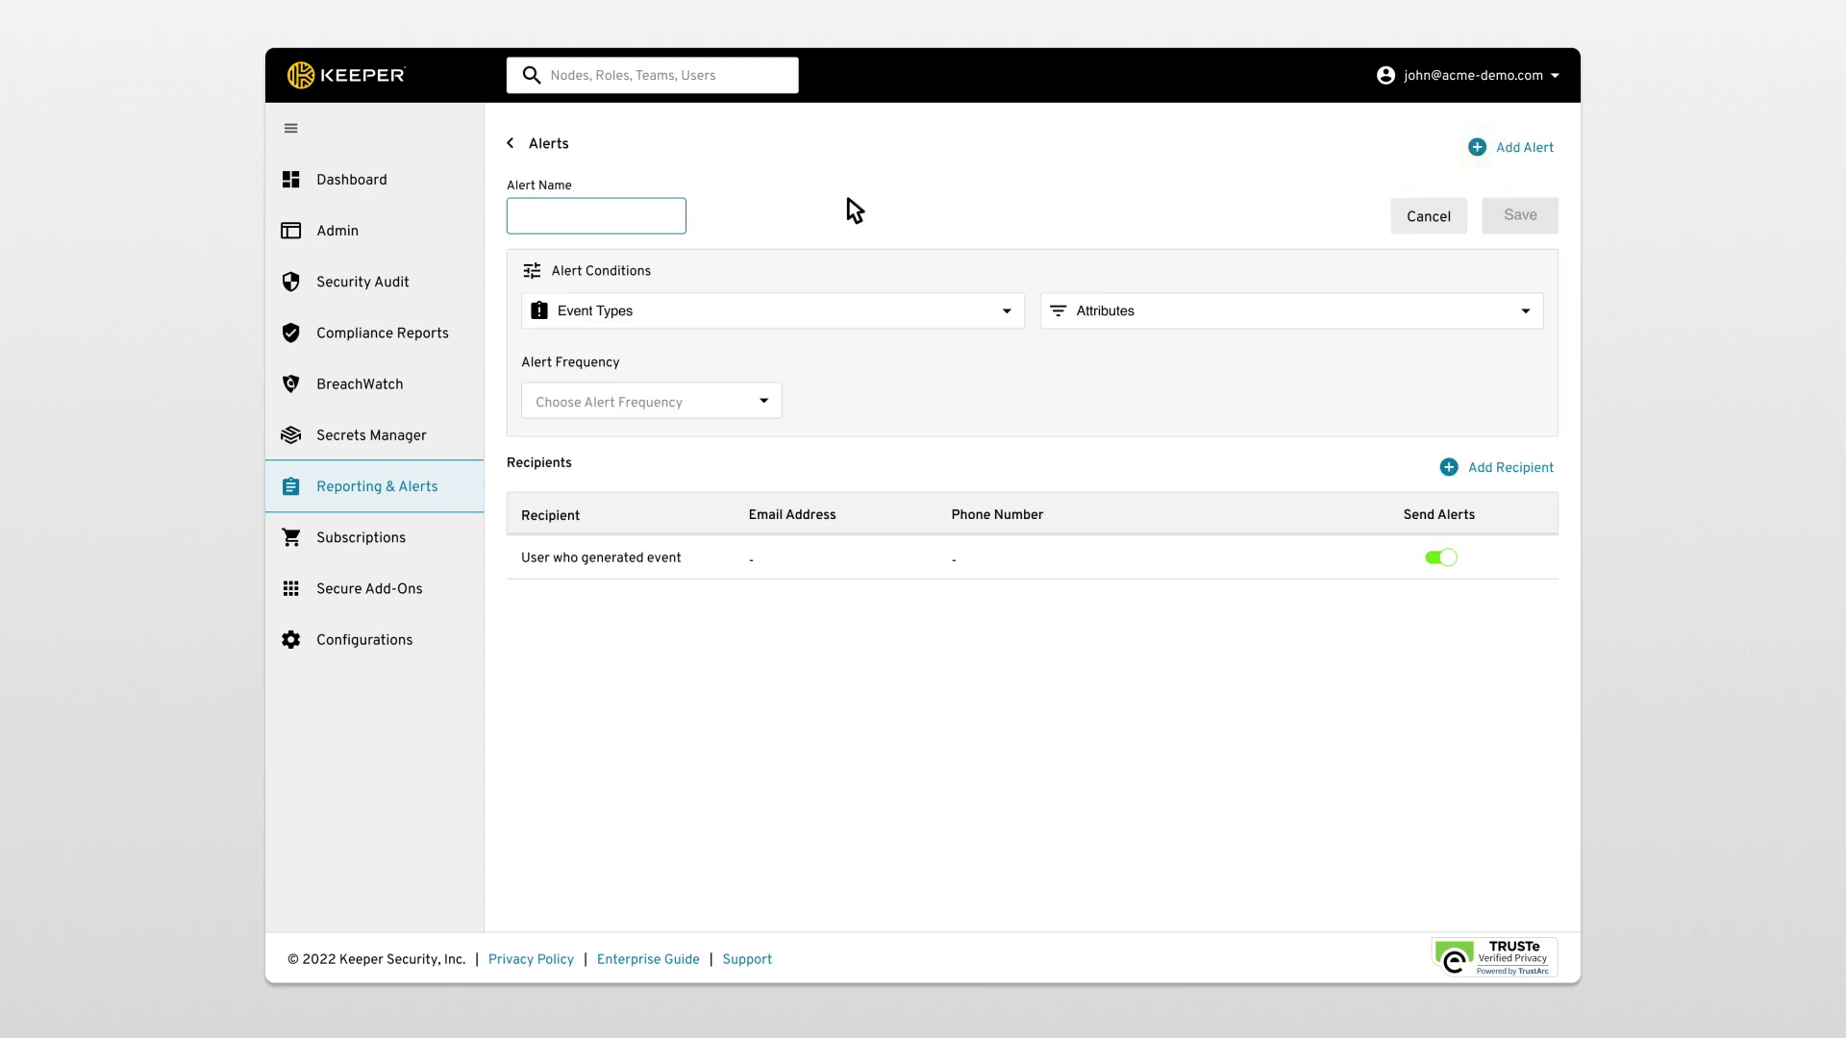
{"action": "left_click", "coordinate": [661, 215]}
{"action": "type", "text": "Policy Cha"}
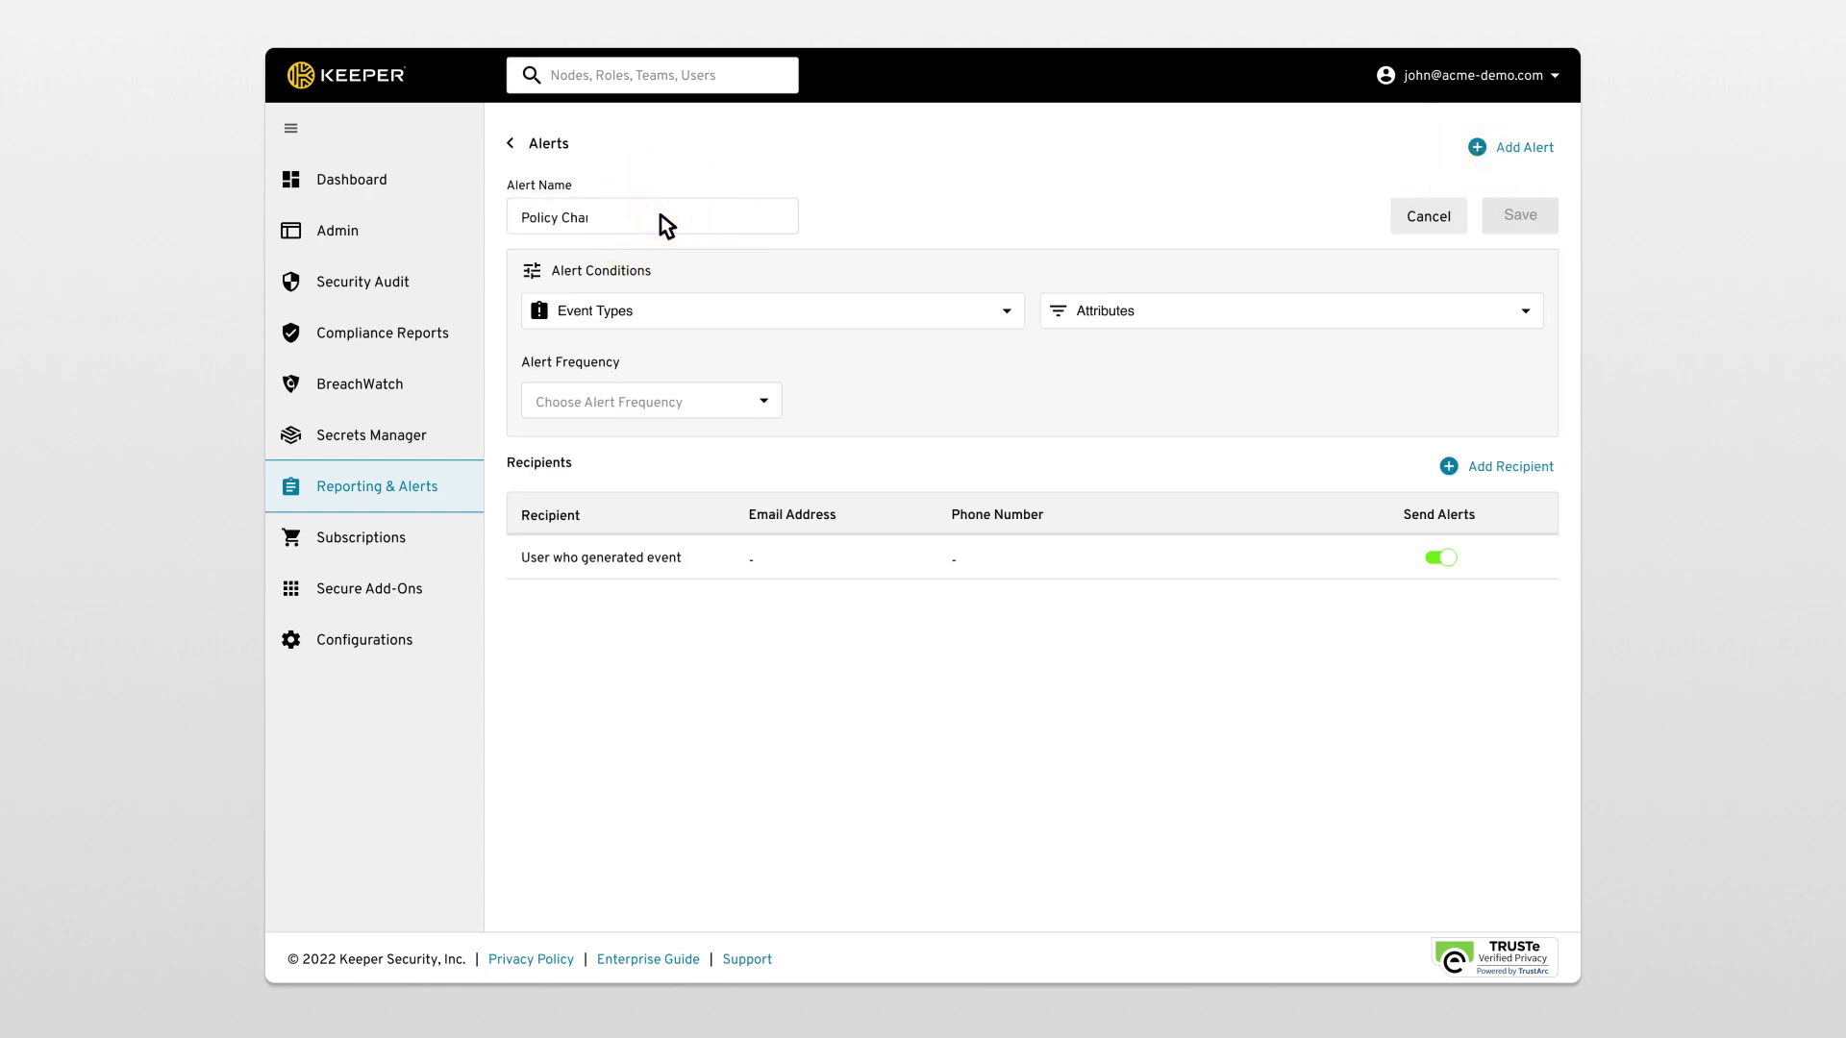
{"action": "type", "text": "nge"}
{"action": "left_click", "coordinate": [1008, 312]}
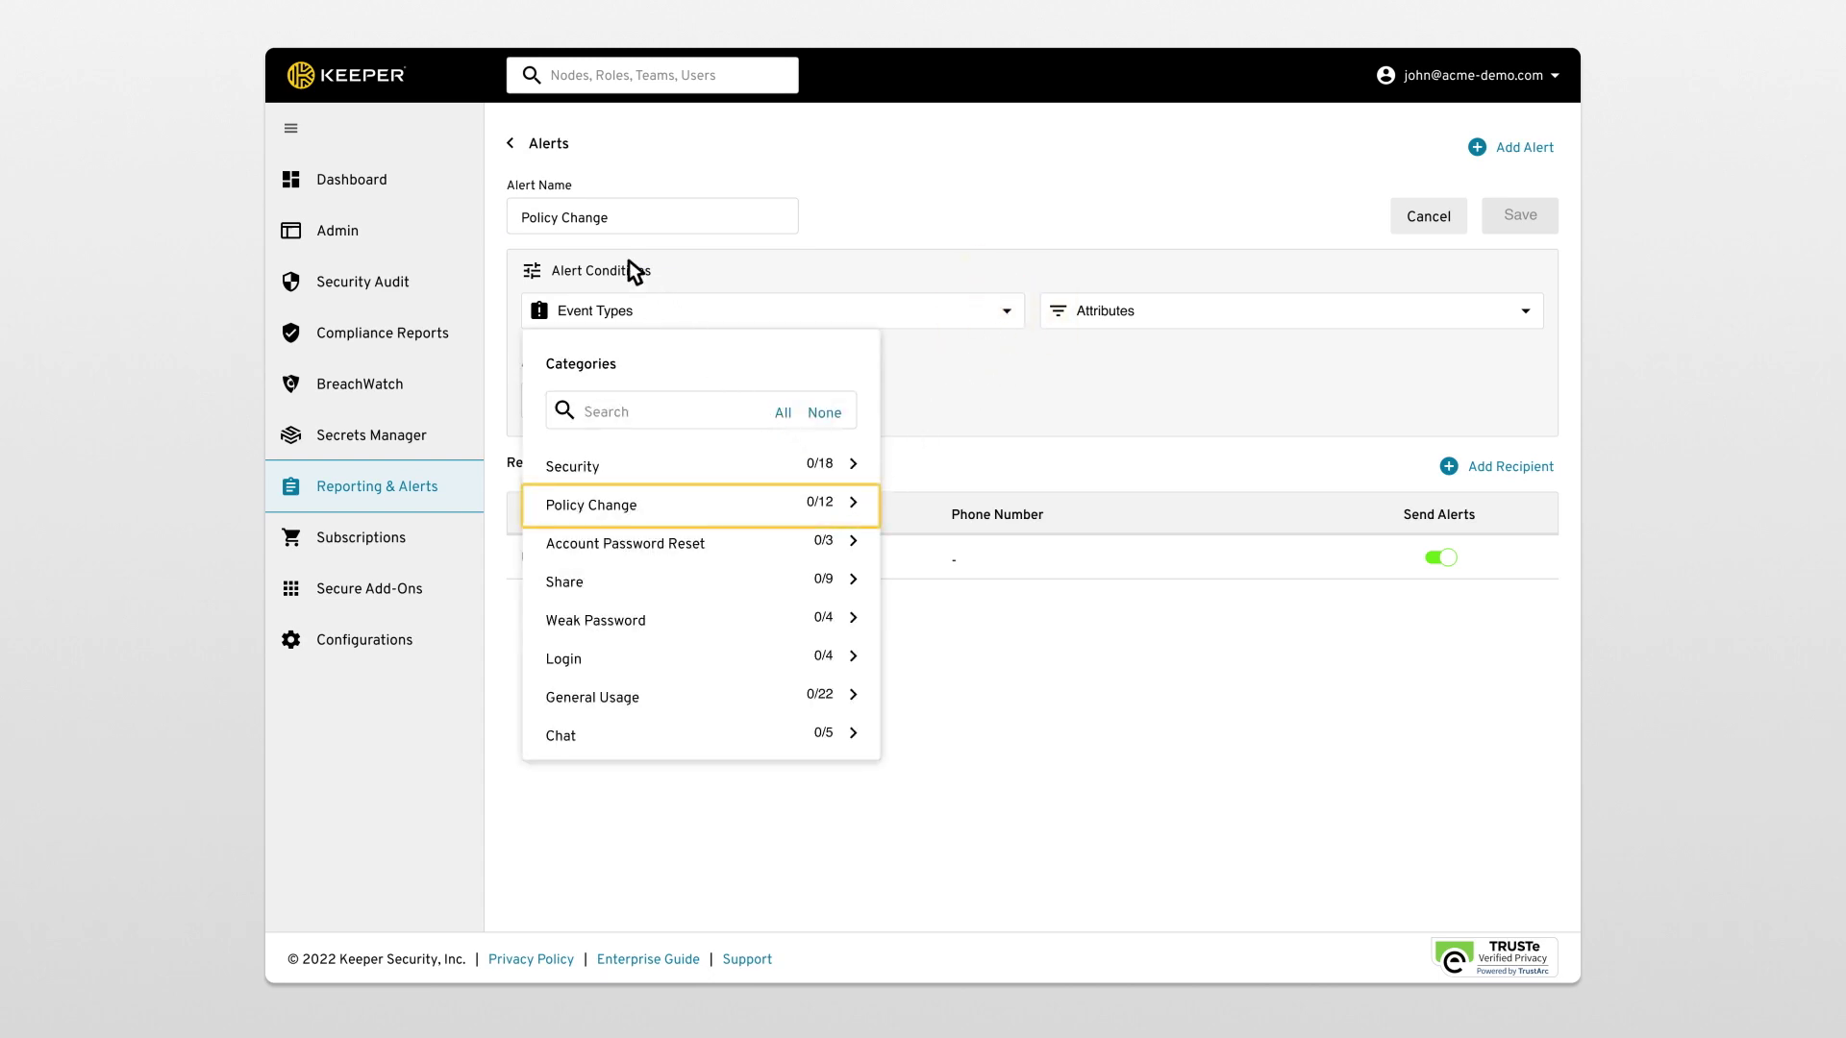
View External Logging, then open the SDK: Mac 3.6.0 application in Secrets Manager.
{"action": "left_click", "coordinate": [511, 145]}
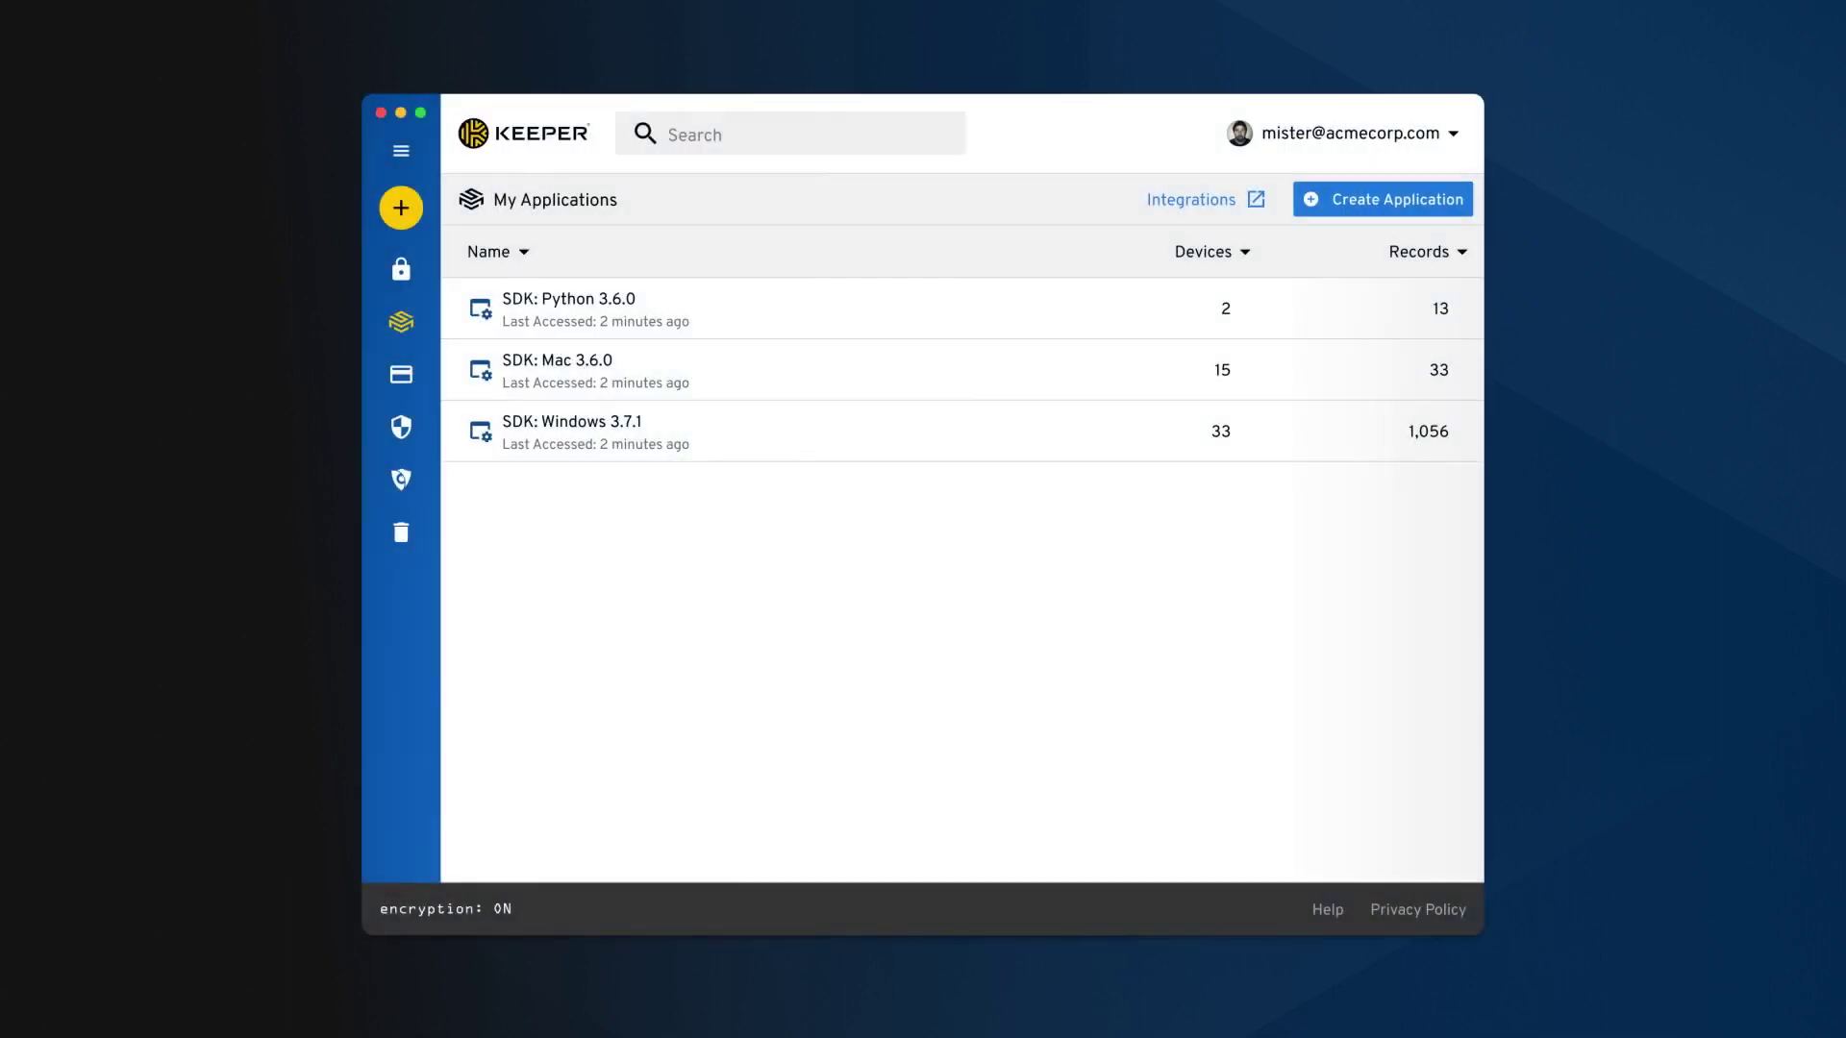
{"action": "left_click", "coordinate": [734, 367]}
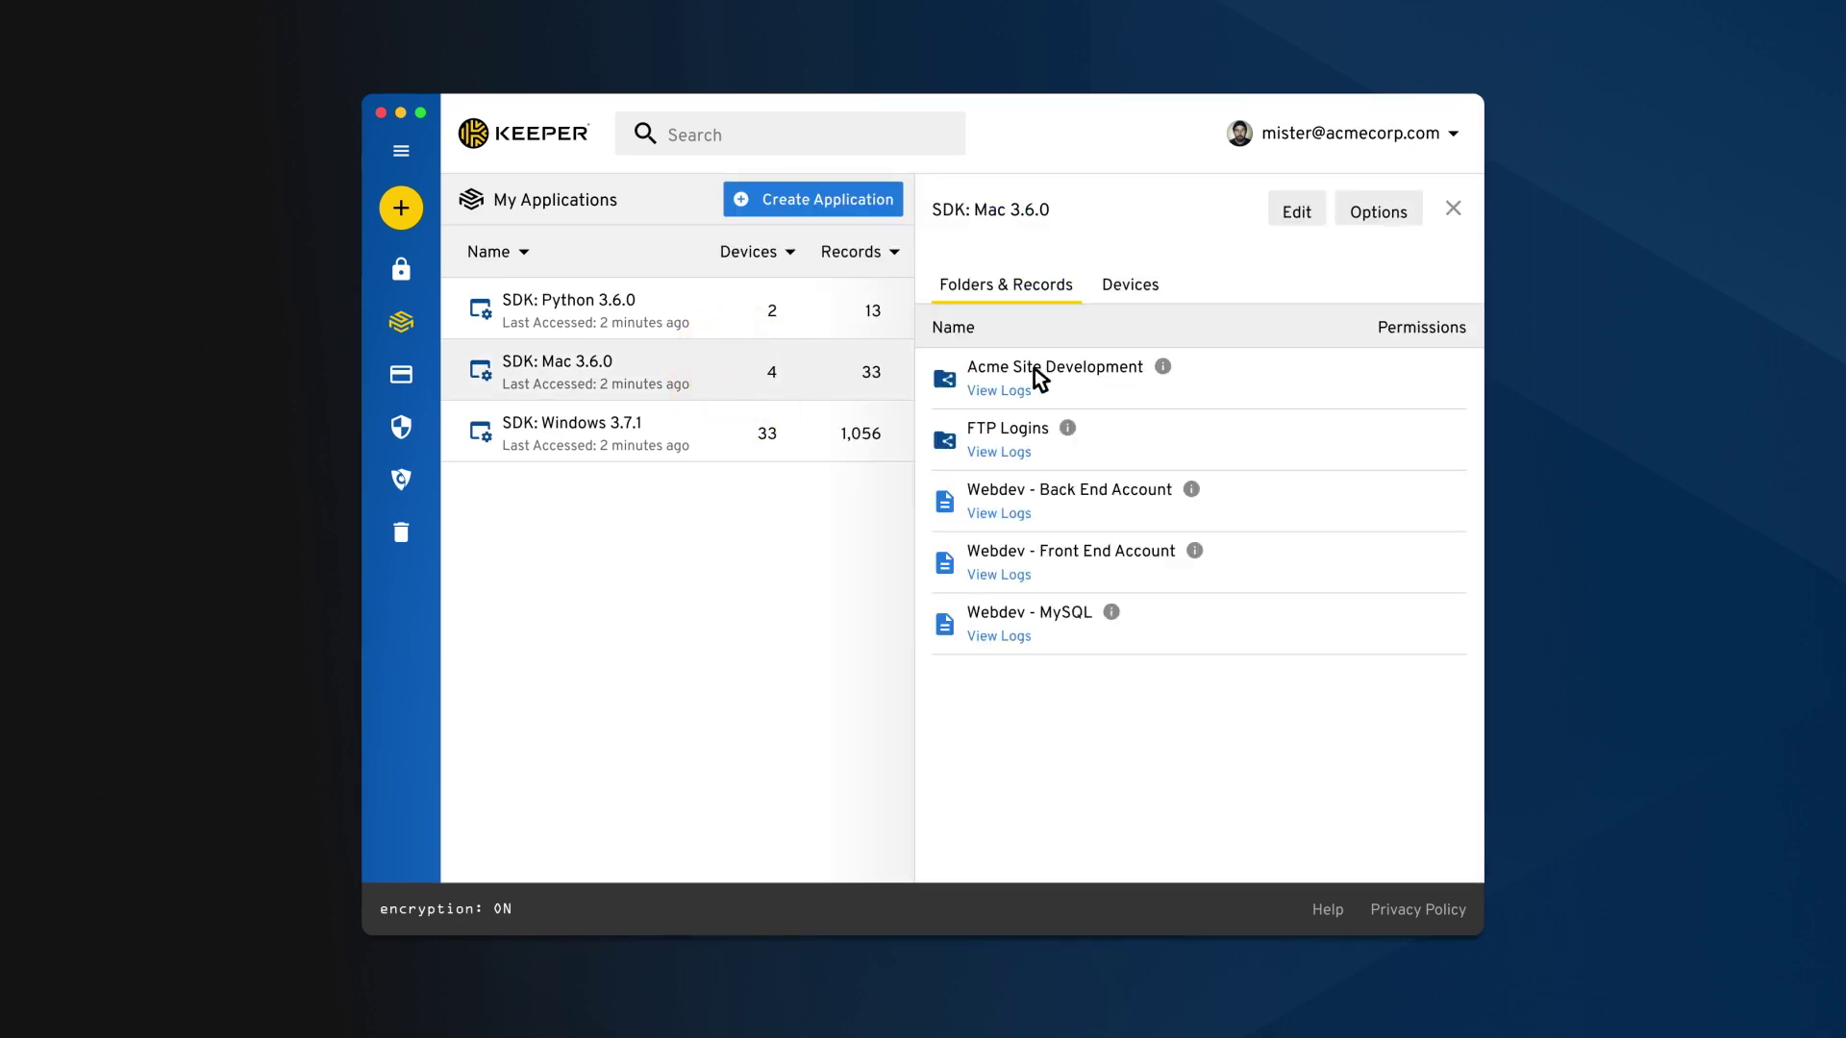